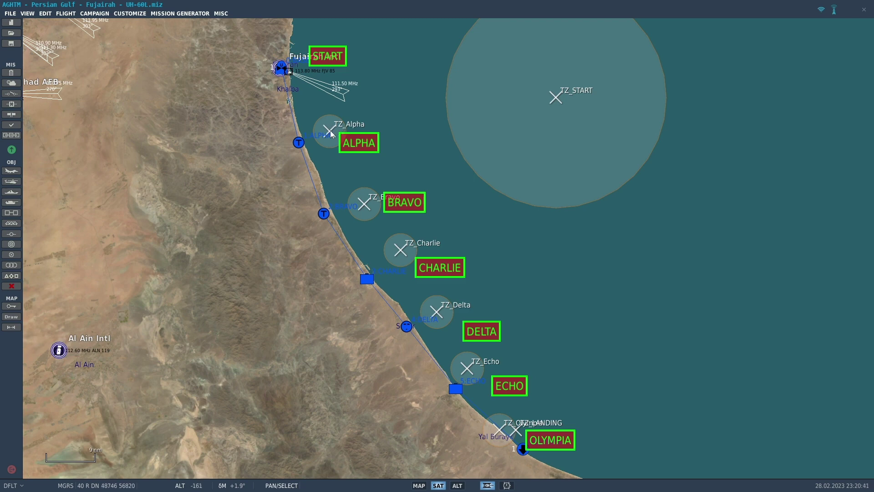
Step: Move the Alpha, Bravo, Charlie, Delta and Echo trigger zones onto their matching waypoints, and the Olympia and LANDING zones to the Olympia waypoint
{"action": "left_click_drag", "start_coordinate": [331, 132], "coordinate": [301, 146]}
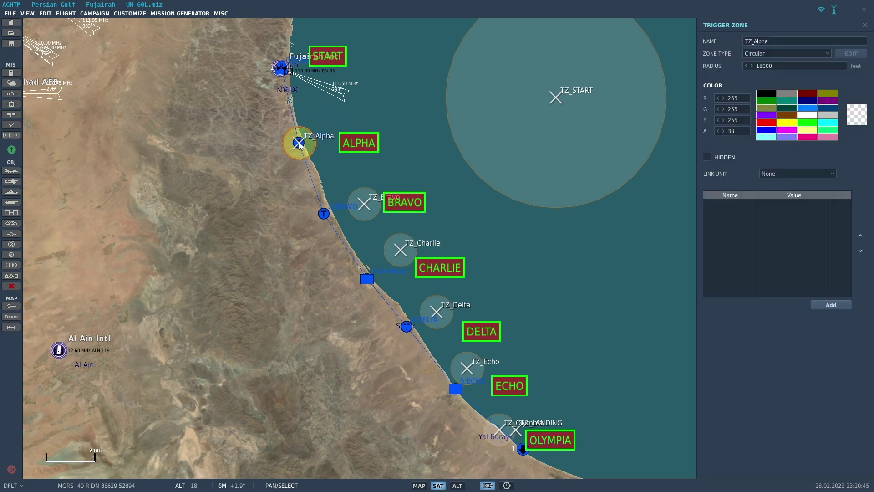
{"action": "left_click_drag", "start_coordinate": [366, 206], "coordinate": [326, 216]}
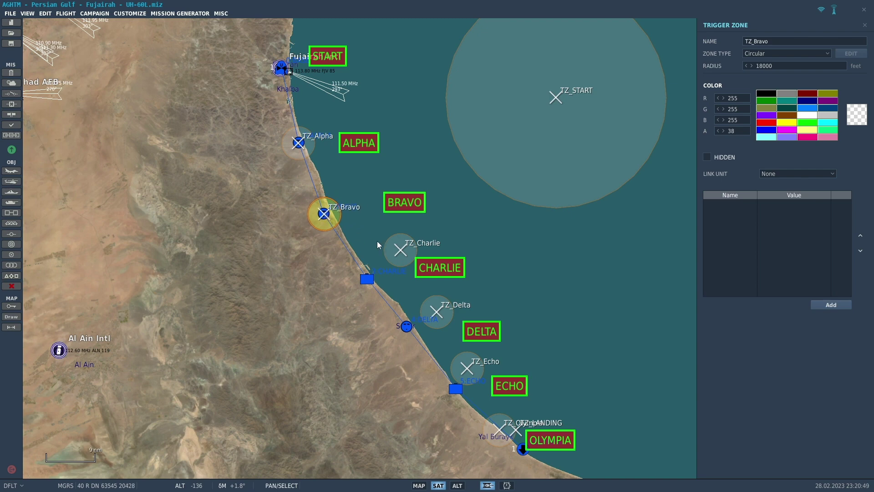
{"action": "left_click_drag", "start_coordinate": [401, 251], "coordinate": [368, 282]}
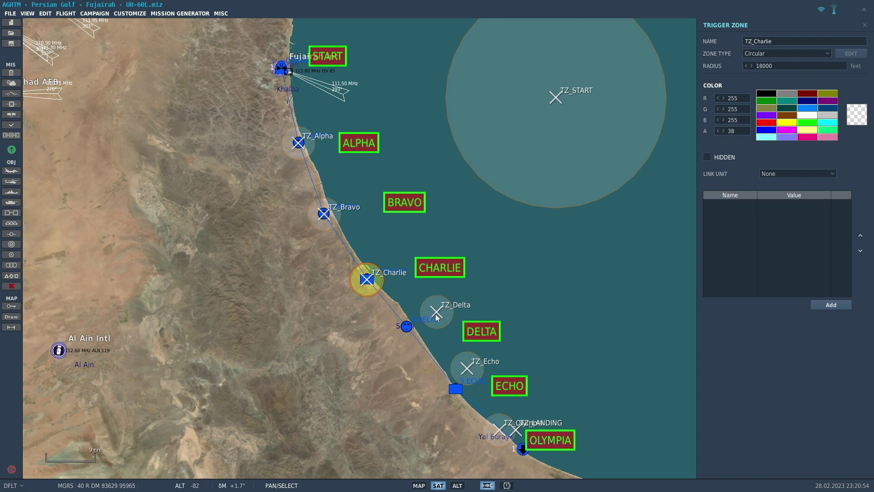
{"action": "left_click_drag", "start_coordinate": [435, 313], "coordinate": [407, 332]}
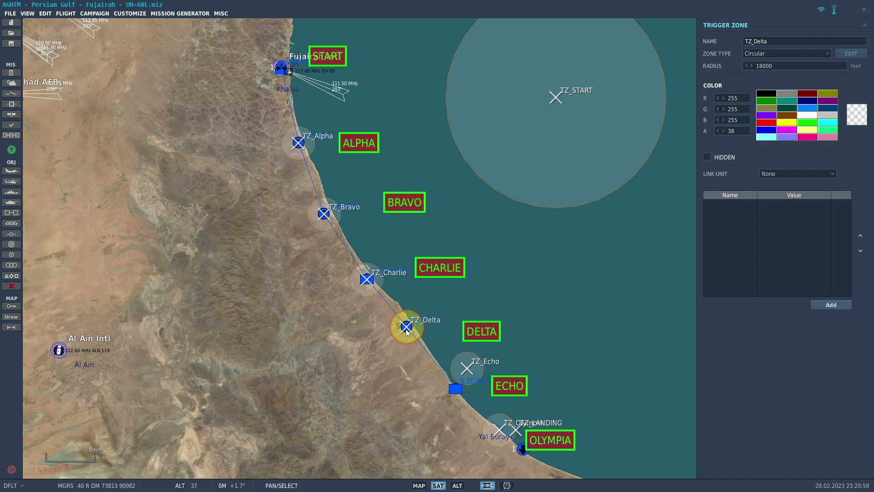
{"action": "left_click_drag", "start_coordinate": [469, 364], "coordinate": [457, 392]}
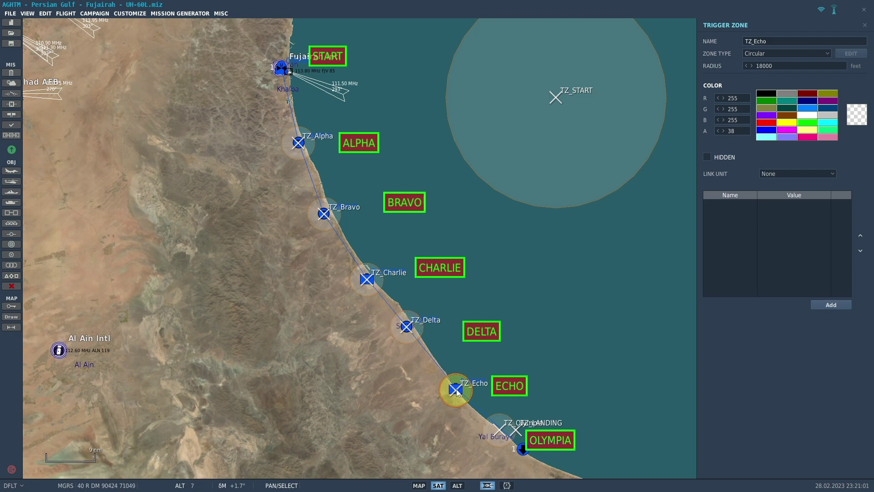
{"action": "mouse_move", "coordinate": [497, 430]}
{"action": "left_mouse_down"}
{"action": "mouse_move", "coordinate": [516, 430]}
{"action": "mouse_move", "coordinate": [522, 449]}
{"action": "left_mouse_up"}
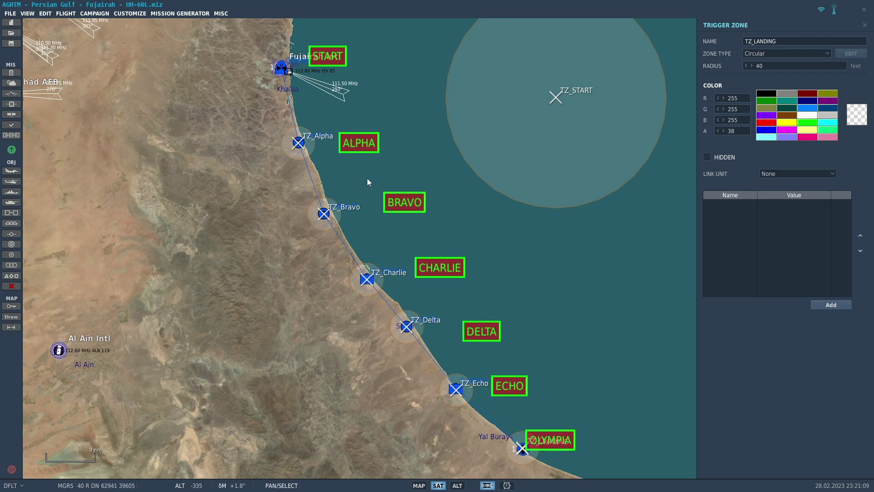
Step: Center the TZ_Alpha trigger zone precisely on the ALPHA waypoint
{"action": "scroll", "coordinate": [299, 138], "scroll_direction": "up", "scroll_amount": 5}
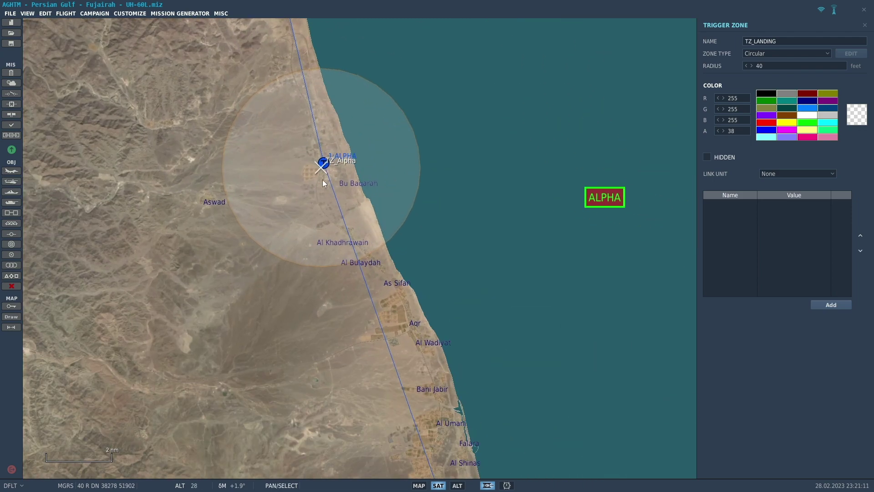
{"action": "scroll", "coordinate": [323, 180], "scroll_direction": "up", "scroll_amount": 8}
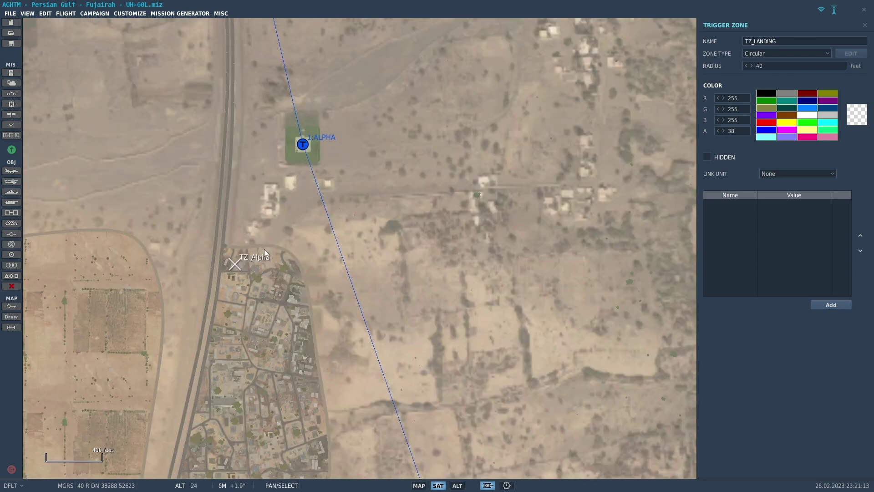
{"action": "left_click_drag", "start_coordinate": [239, 266], "coordinate": [304, 145]}
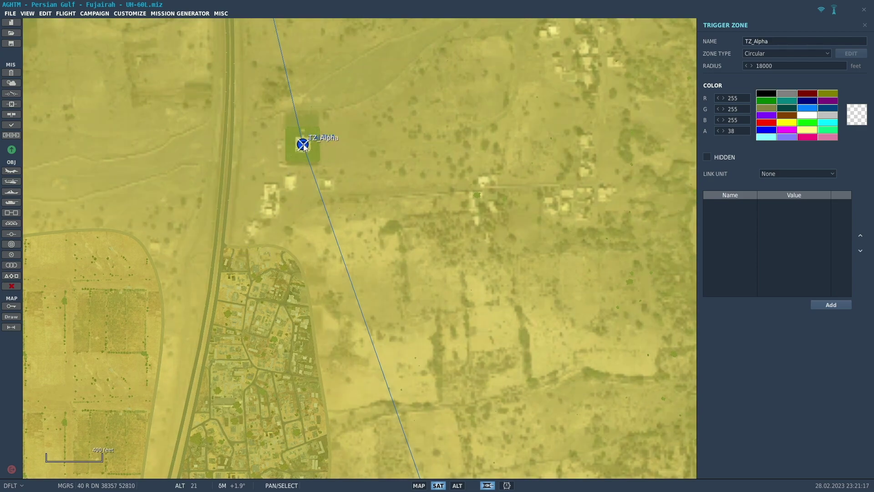
{"action": "scroll", "coordinate": [303, 145], "scroll_direction": "up", "scroll_amount": 7}
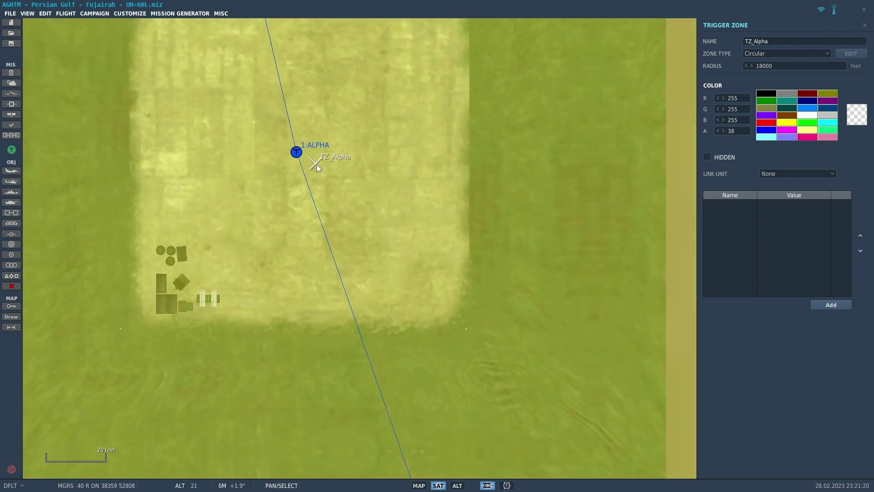
{"action": "left_click_drag", "start_coordinate": [316, 165], "coordinate": [296, 153]}
Step: Center the TZ_Bravo trigger zone on the BRAVO waypoint at the green landing site beside the highway
{"action": "scroll", "coordinate": [329, 176], "scroll_direction": "down", "scroll_amount": 8}
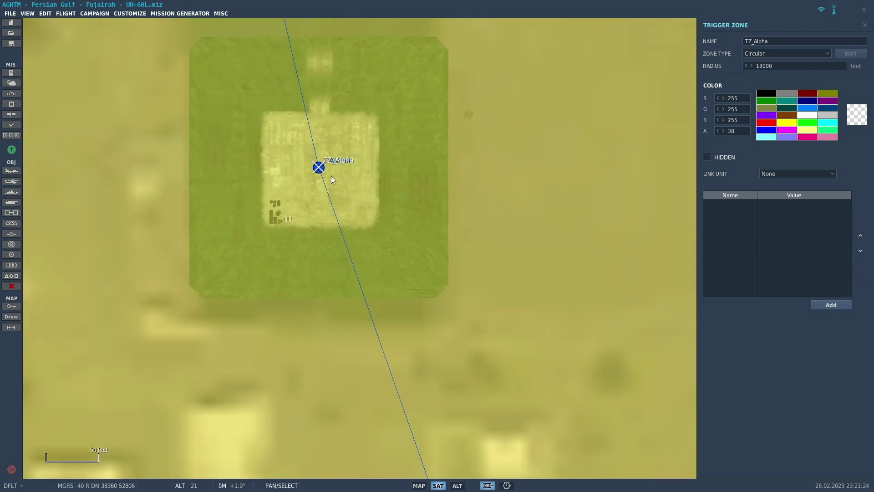
{"action": "scroll", "coordinate": [331, 177], "scroll_direction": "down", "scroll_amount": 5}
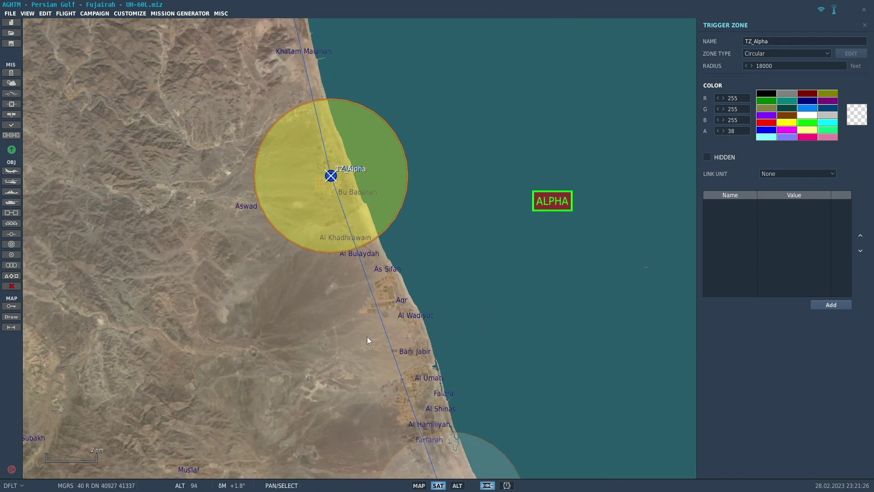
{"action": "left_click_drag", "start_coordinate": [367, 341], "coordinate": [248, 123]}
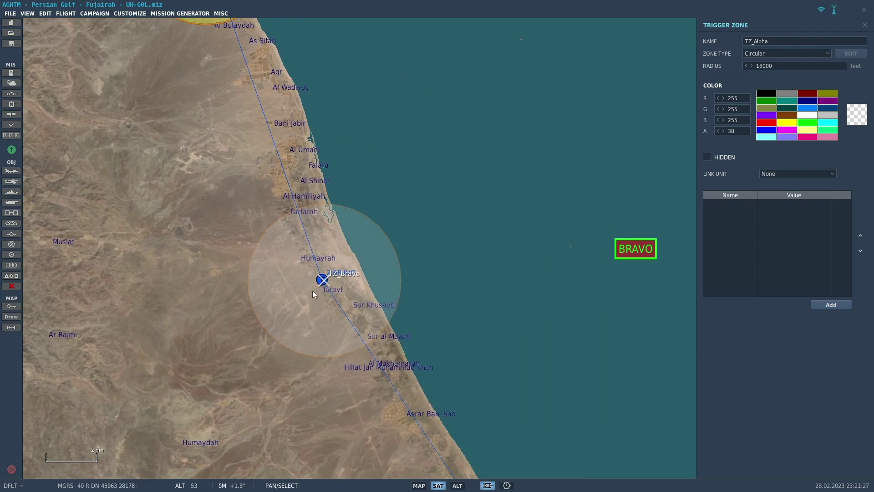
{"action": "scroll", "coordinate": [313, 291], "scroll_direction": "up", "scroll_amount": 8}
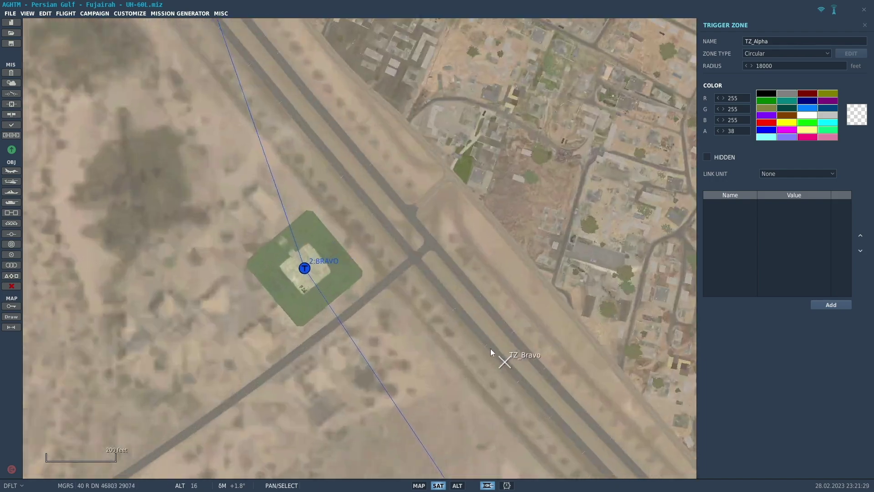
{"action": "left_click_drag", "start_coordinate": [505, 361], "coordinate": [308, 273]}
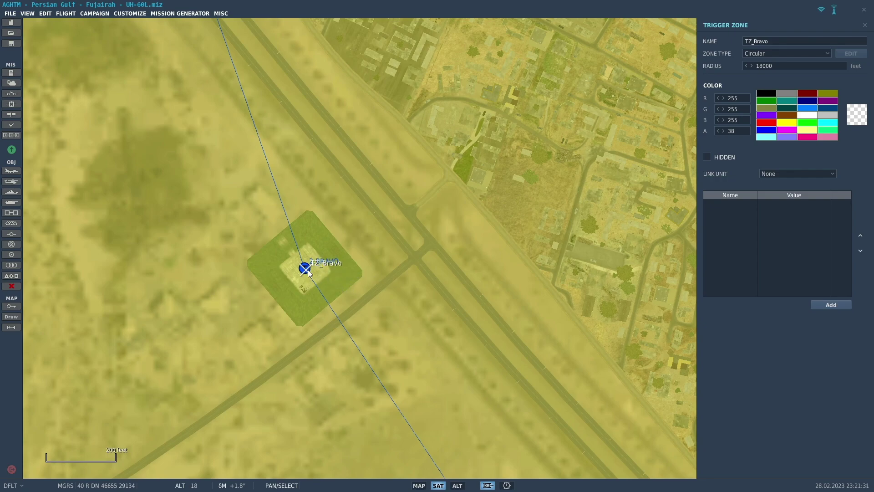
Step: Center the TZ_Charlie trigger zone on the CHARLIE waypoint inside the helipad's yellow circle
{"action": "scroll", "coordinate": [308, 273], "scroll_direction": "down", "scroll_amount": 5}
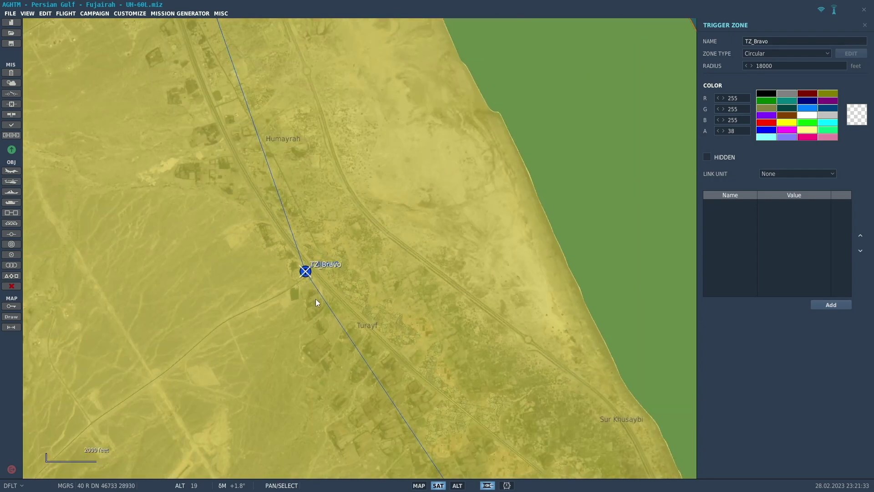
{"action": "scroll", "coordinate": [318, 303], "scroll_direction": "down", "scroll_amount": 5}
{"action": "left_click_drag", "start_coordinate": [358, 376], "coordinate": [240, 101]}
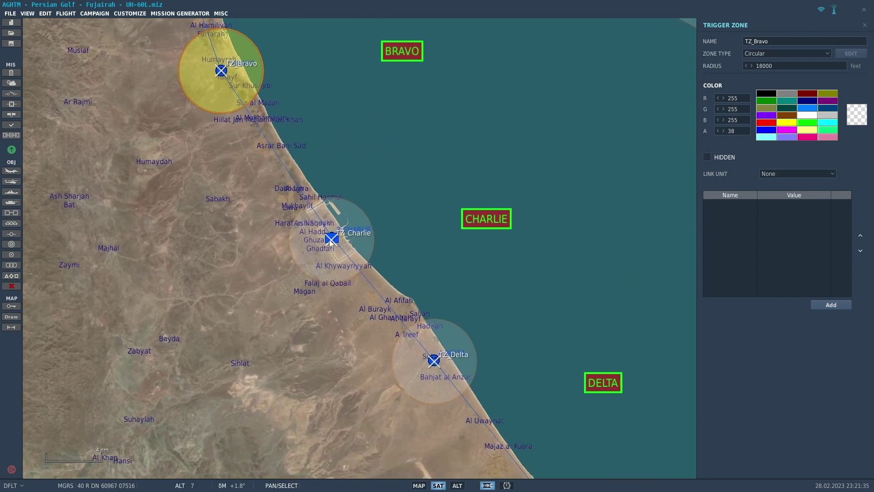
{"action": "scroll", "coordinate": [331, 241], "scroll_direction": "up", "scroll_amount": 9}
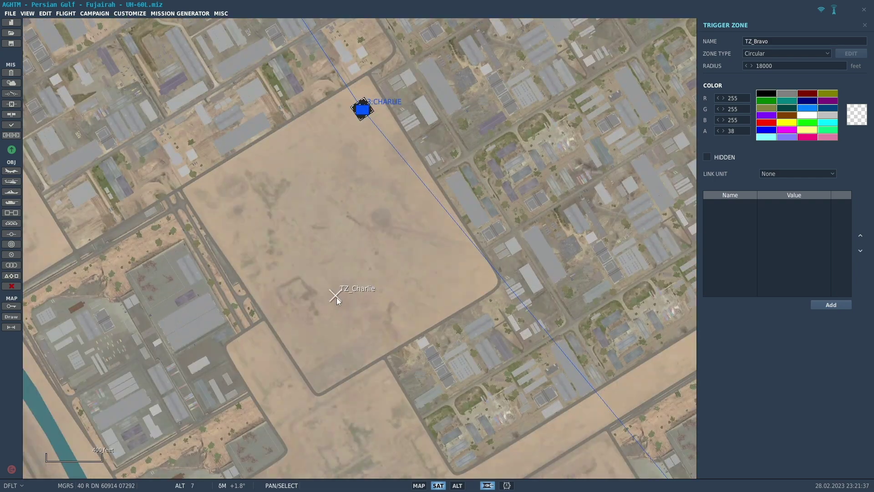
{"action": "left_click_drag", "start_coordinate": [336, 297], "coordinate": [362, 120]}
{"action": "scroll", "coordinate": [351, 185], "scroll_direction": "up", "scroll_amount": 1}
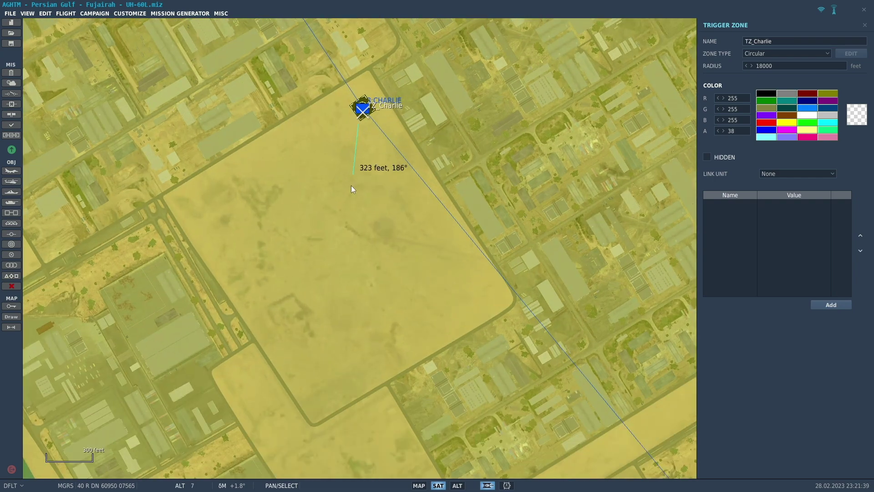
{"action": "scroll", "coordinate": [351, 188], "scroll_direction": "down", "scroll_amount": 1}
{"action": "scroll", "coordinate": [361, 102], "scroll_direction": "up", "scroll_amount": 9}
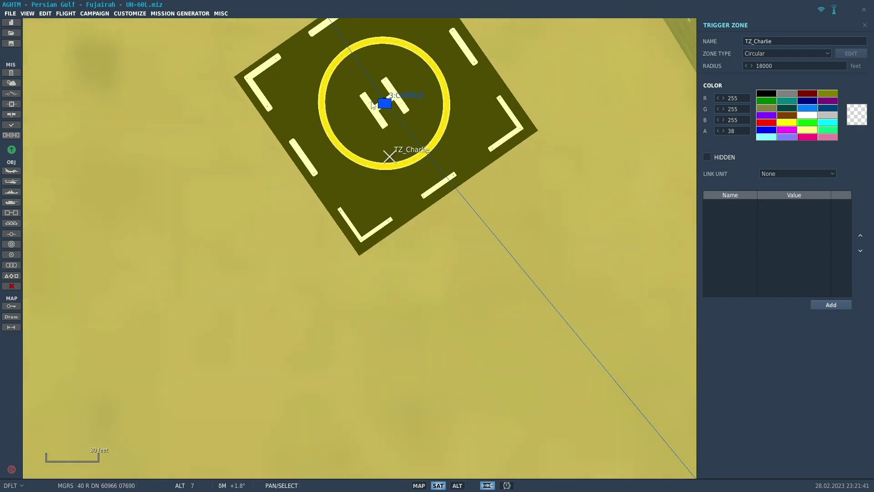
{"action": "left_click_drag", "start_coordinate": [389, 156], "coordinate": [384, 105]}
Step: Center the TZ_Delta trigger zone on the DELTA waypoint between the surrounding ground markers
{"action": "scroll", "coordinate": [383, 107], "scroll_direction": "down", "scroll_amount": 20}
{"action": "scroll", "coordinate": [402, 214], "scroll_direction": "down", "scroll_amount": 2}
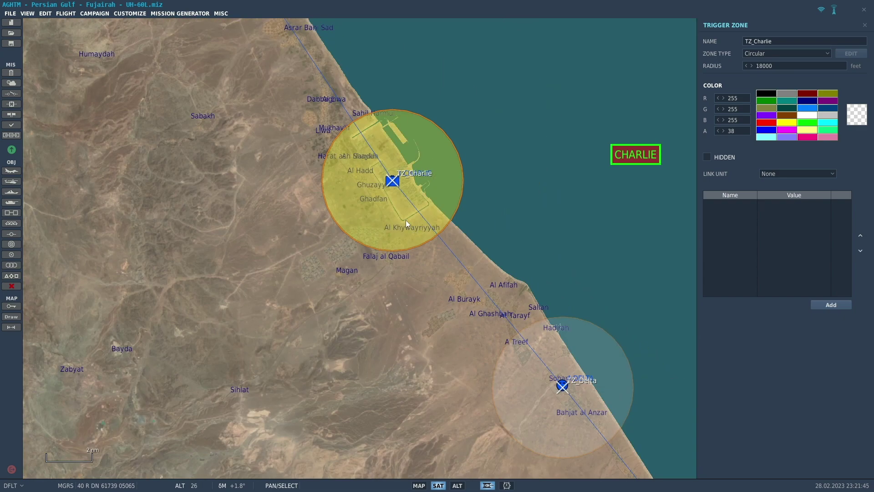
{"action": "scroll", "coordinate": [564, 387], "scroll_direction": "up", "scroll_amount": 11}
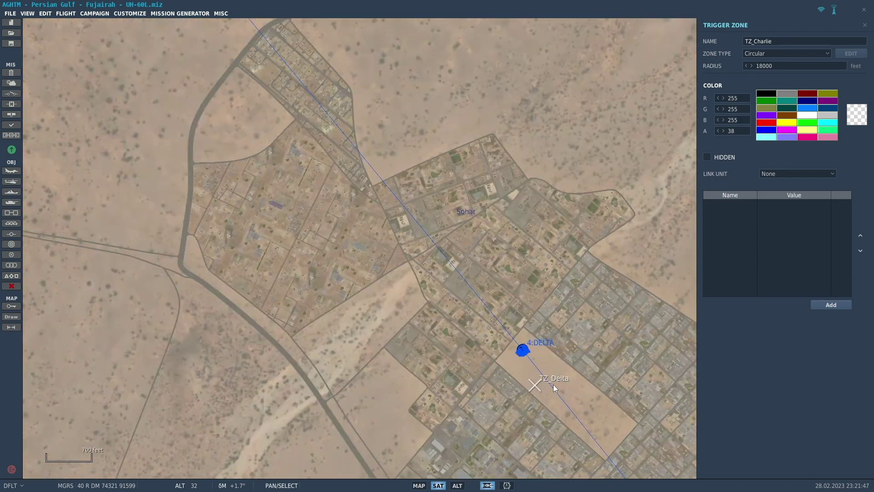
{"action": "scroll", "coordinate": [565, 387], "scroll_direction": "up", "scroll_amount": 4}
{"action": "left_click_drag", "start_coordinate": [507, 390], "coordinate": [459, 253]}
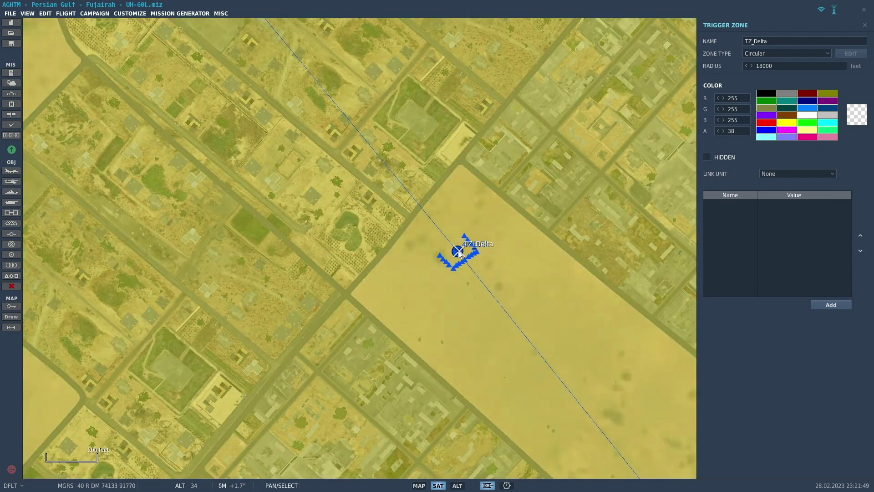
{"action": "scroll", "coordinate": [460, 254], "scroll_direction": "up", "scroll_amount": 10}
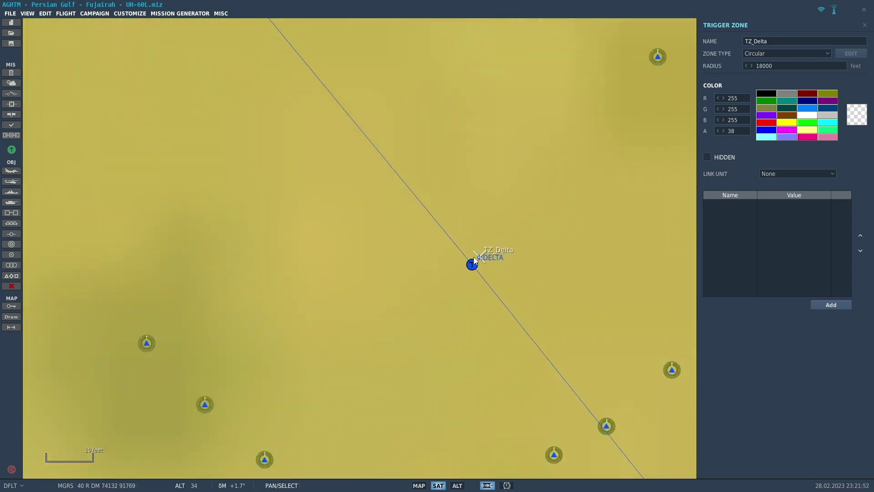
{"action": "scroll", "coordinate": [469, 264], "scroll_direction": "down", "scroll_amount": 2}
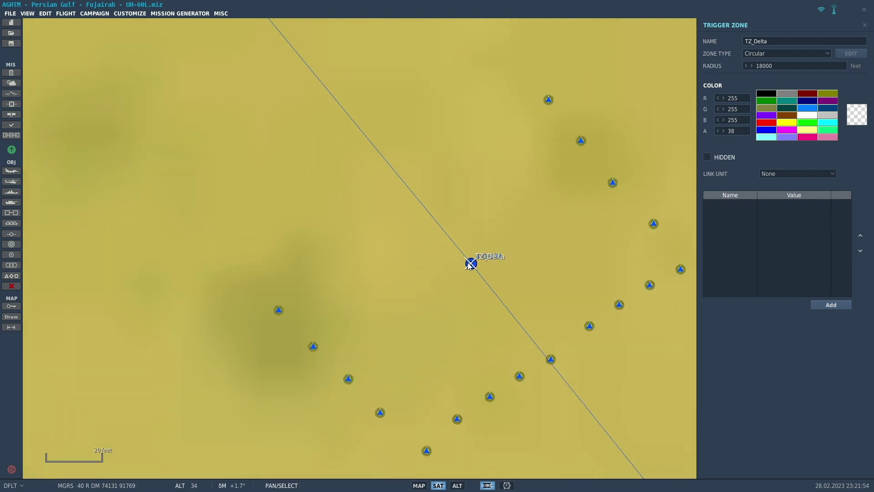
Step: Move the TZ_Echo trigger zone onto the helipad of the offshore platform at the ECHO waypoint
{"action": "scroll", "coordinate": [470, 265], "scroll_direction": "down", "scroll_amount": 15}
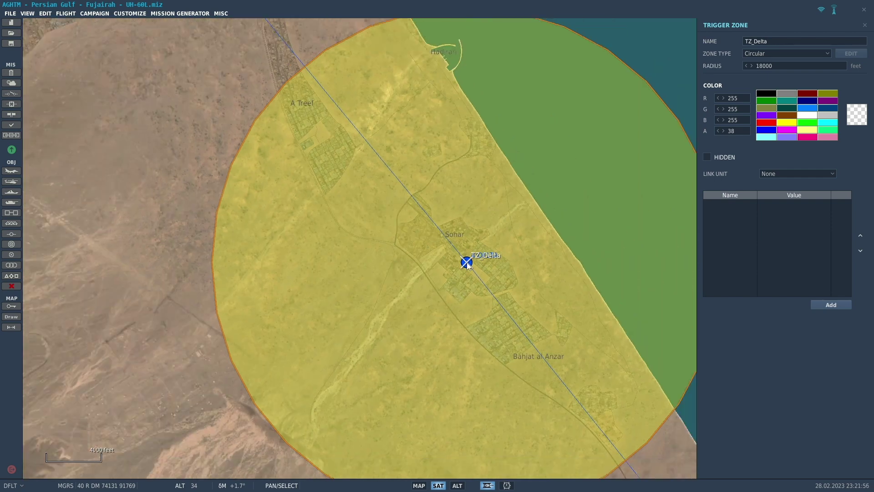
{"action": "scroll", "coordinate": [468, 265], "scroll_direction": "down", "scroll_amount": 6}
{"action": "left_click_drag", "start_coordinate": [526, 375], "coordinate": [200, 112]}
{"action": "scroll", "coordinate": [358, 289], "scroll_direction": "up", "scroll_amount": 3}
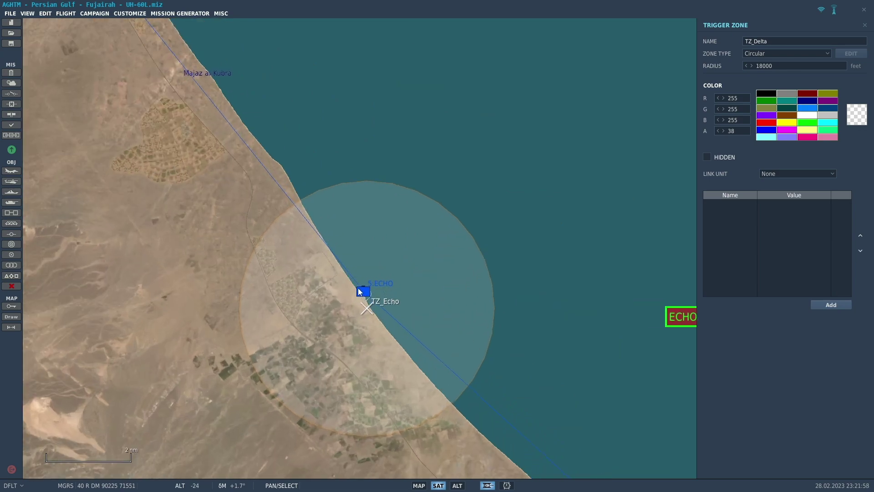
{"action": "scroll", "coordinate": [357, 288], "scroll_direction": "up", "scroll_amount": 3}
{"action": "left_click", "coordinate": [359, 283]}
{"action": "scroll", "coordinate": [359, 283], "scroll_direction": "up", "scroll_amount": 6}
{"action": "left_click_drag", "start_coordinate": [375, 301], "coordinate": [330, 286]}
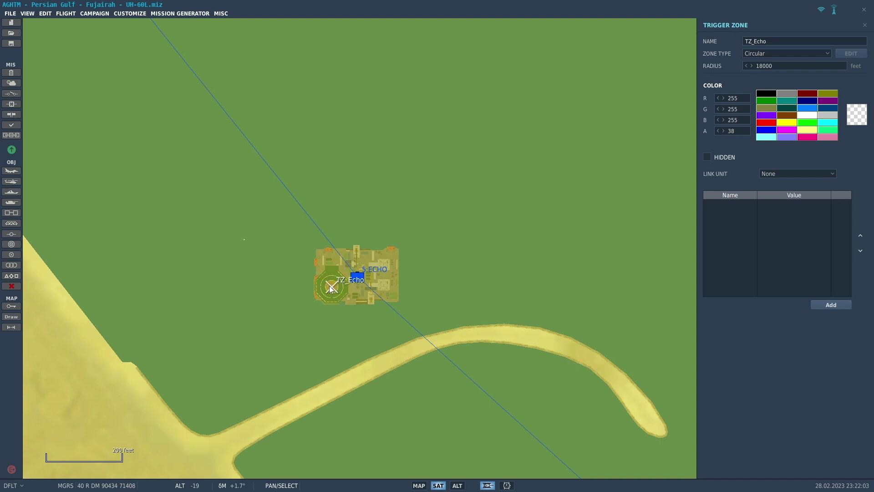
Step: Center TZ_Olympia on the ship at the OLYMPIA waypoint and move TZ_LANDING onto the water near the ship's helipad
{"action": "scroll", "coordinate": [330, 287], "scroll_direction": "down", "scroll_amount": 9}
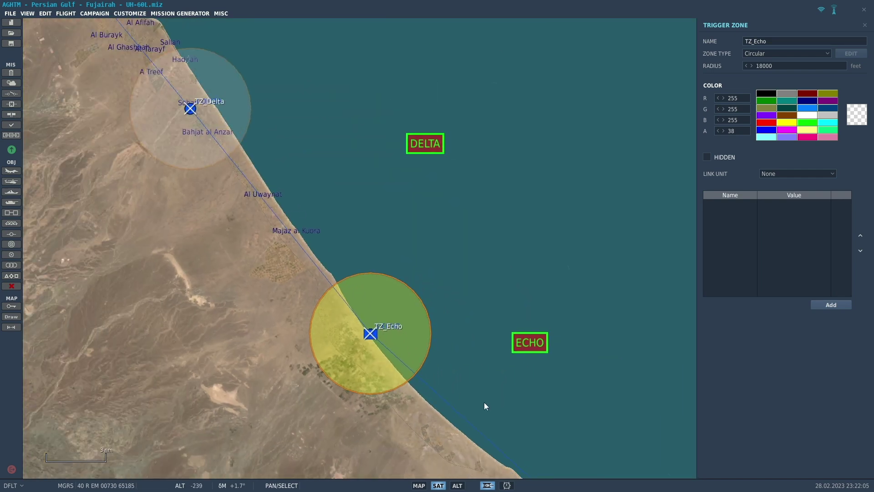
{"action": "left_click_drag", "start_coordinate": [484, 405], "coordinate": [321, 197]}
{"action": "scroll", "coordinate": [370, 268], "scroll_direction": "up", "scroll_amount": 8}
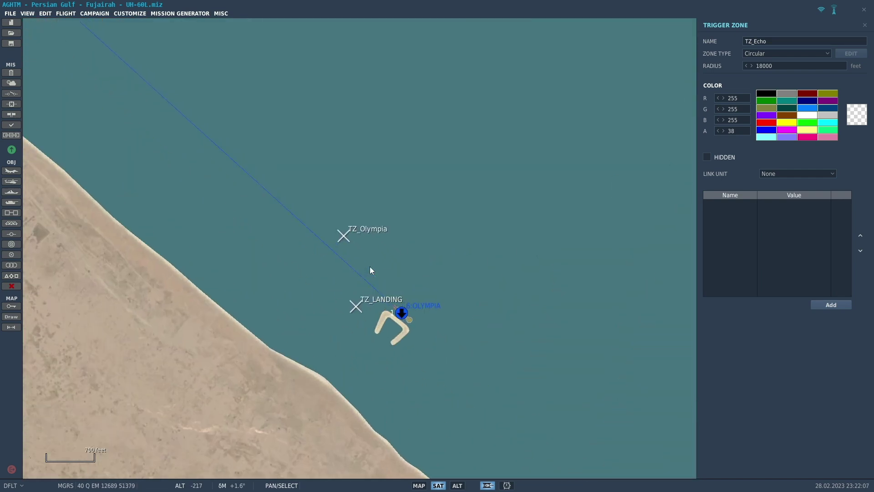
{"action": "scroll", "coordinate": [370, 270], "scroll_direction": "up", "scroll_amount": 3}
{"action": "left_click_drag", "start_coordinate": [326, 212], "coordinate": [426, 344]}
{"action": "scroll", "coordinate": [425, 346], "scroll_direction": "up", "scroll_amount": 6}
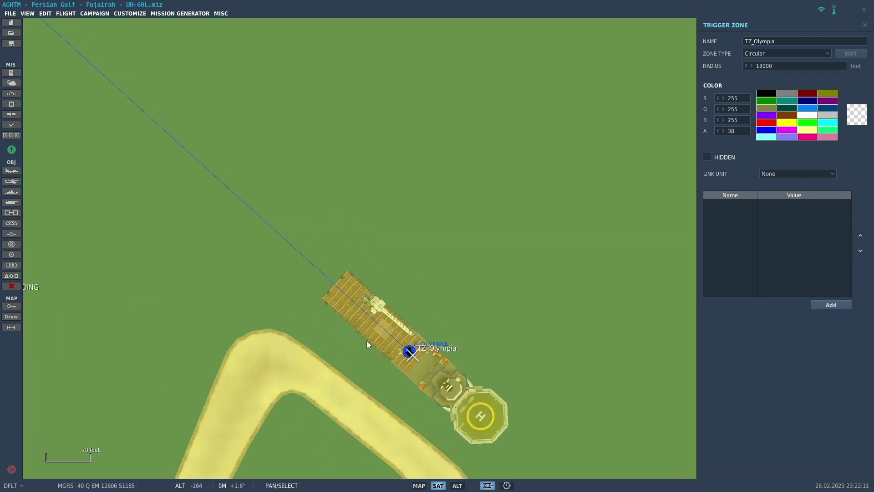
{"action": "left_click_drag", "start_coordinate": [55, 302], "coordinate": [525, 367]}
{"action": "left_click_drag", "start_coordinate": [519, 398], "coordinate": [431, 309]}
{"action": "left_click", "coordinate": [317, 255]}
{"action": "left_click_drag", "start_coordinate": [317, 254], "coordinate": [315, 252]}
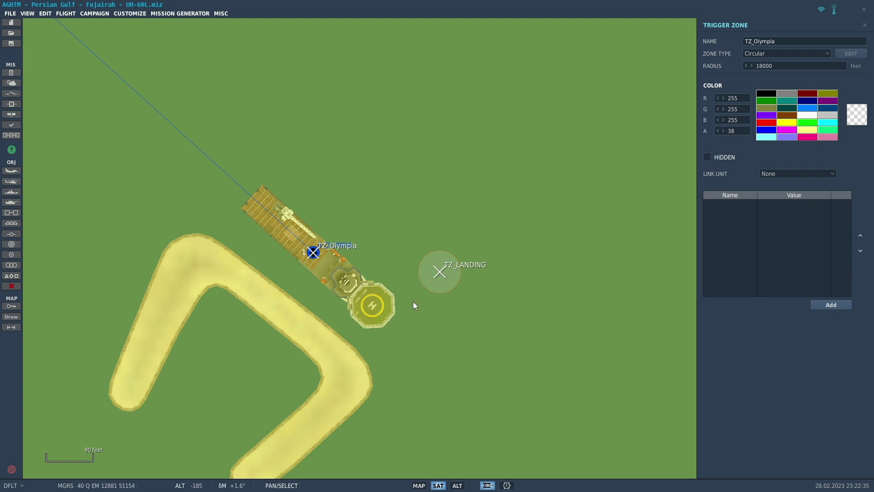
Step: Place the TZ_LANDING trigger zone over the center of the ship's helipad
{"action": "scroll", "coordinate": [410, 306], "scroll_direction": "up", "scroll_amount": 2}
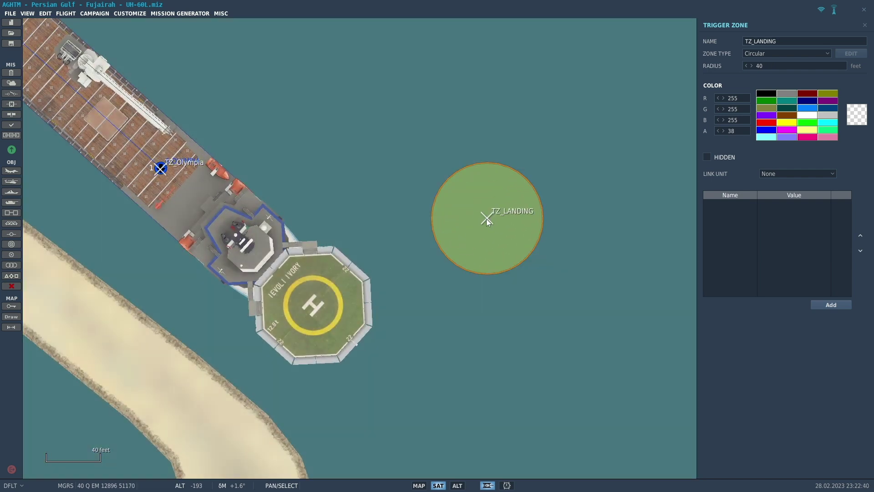
{"action": "left_click_drag", "start_coordinate": [486, 219], "coordinate": [430, 239]}
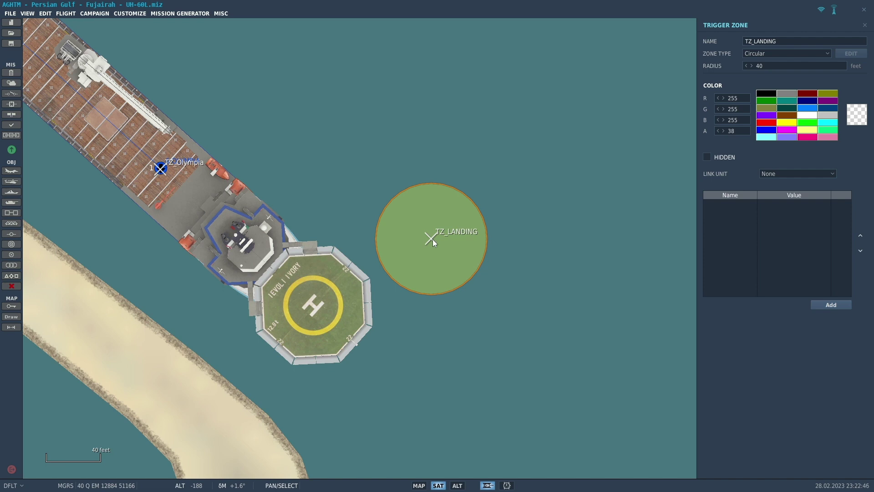
{"action": "left_click_drag", "start_coordinate": [430, 238], "coordinate": [315, 305]}
{"action": "scroll", "coordinate": [315, 305], "scroll_direction": "down", "scroll_amount": 10}
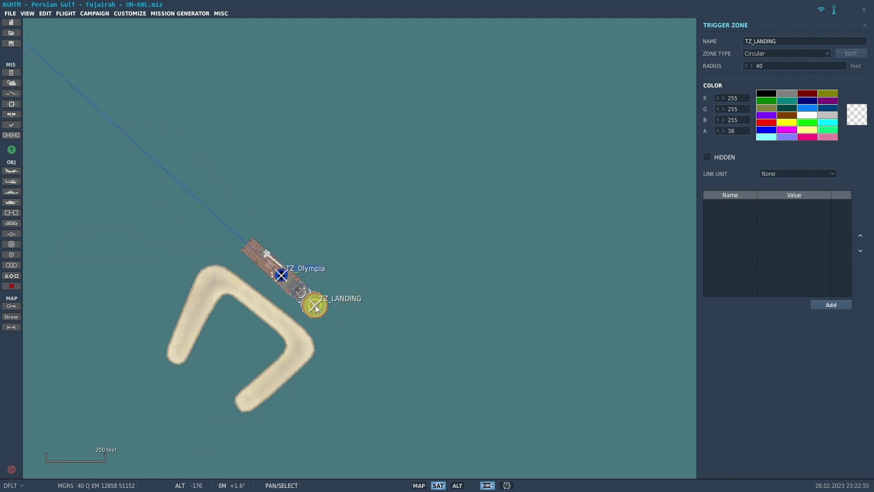
Step: Examine how the TZ_LANDING zone covers the ship's helipad and review the trigger zones along the route back to START
{"action": "scroll", "coordinate": [315, 305], "scroll_direction": "up", "scroll_amount": 9}
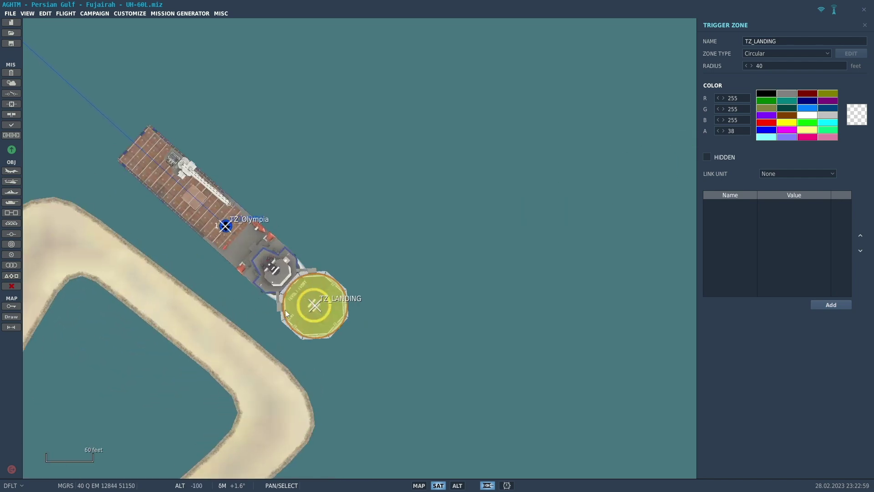
{"action": "scroll", "coordinate": [312, 304], "scroll_direction": "up", "scroll_amount": 1}
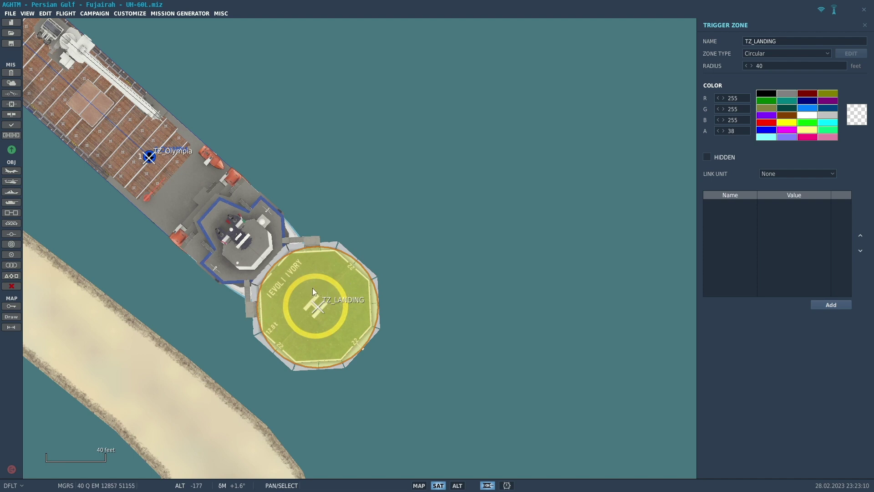
{"action": "scroll", "coordinate": [313, 288], "scroll_direction": "down", "scroll_amount": 10}
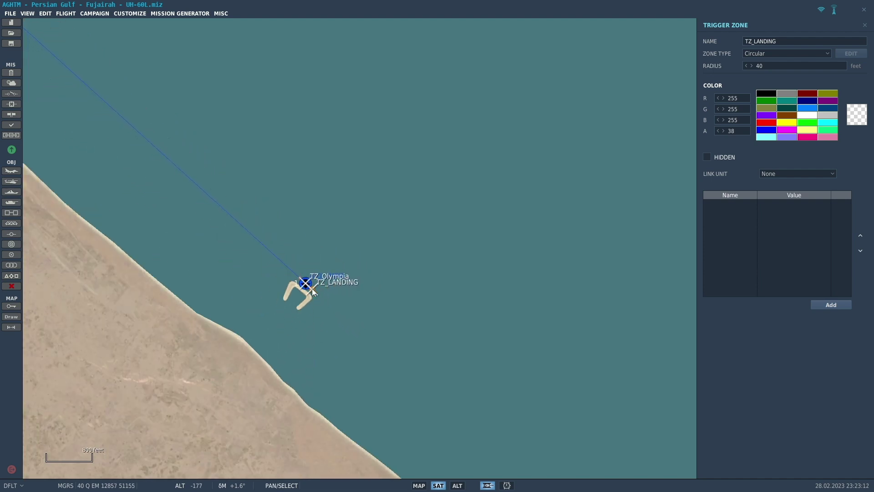
{"action": "scroll", "coordinate": [312, 288], "scroll_direction": "down", "scroll_amount": 10}
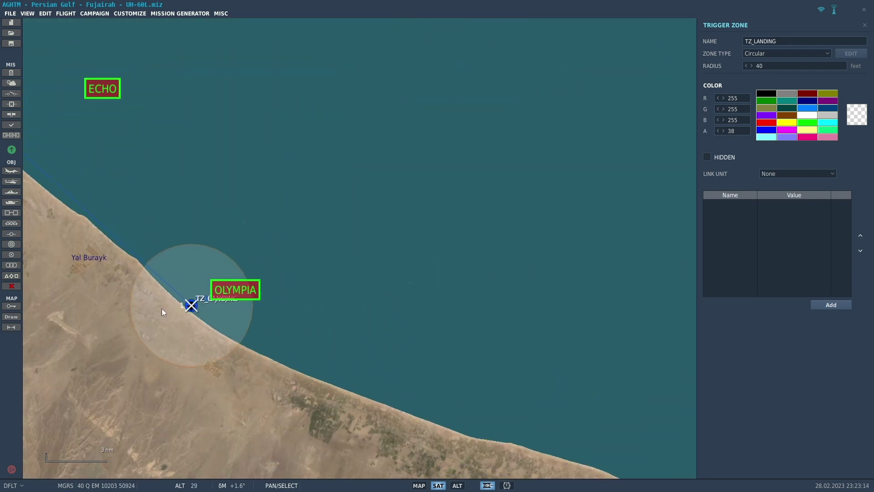
{"action": "scroll", "coordinate": [159, 307], "scroll_direction": "down", "scroll_amount": 4}
{"action": "left_click_drag", "start_coordinate": [131, 300], "coordinate": [354, 364]}
{"action": "scroll", "coordinate": [354, 364], "scroll_direction": "down", "scroll_amount": 2}
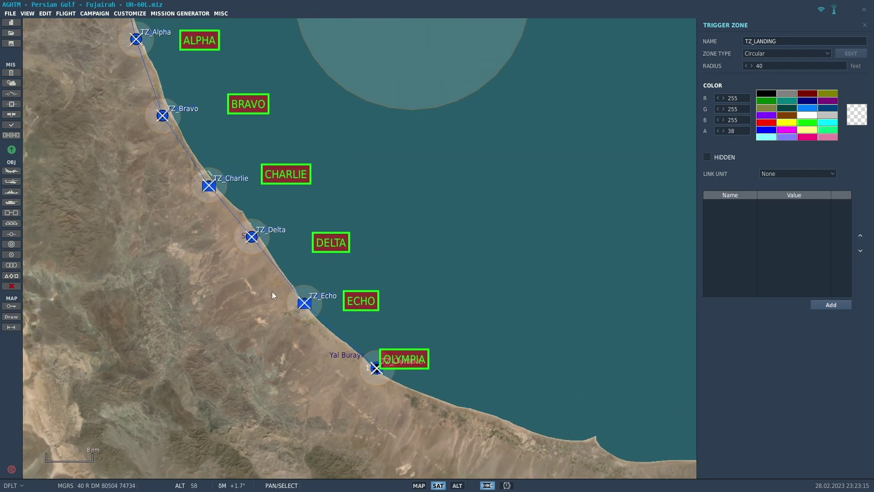
{"action": "left_click_drag", "start_coordinate": [225, 281], "coordinate": [380, 348]}
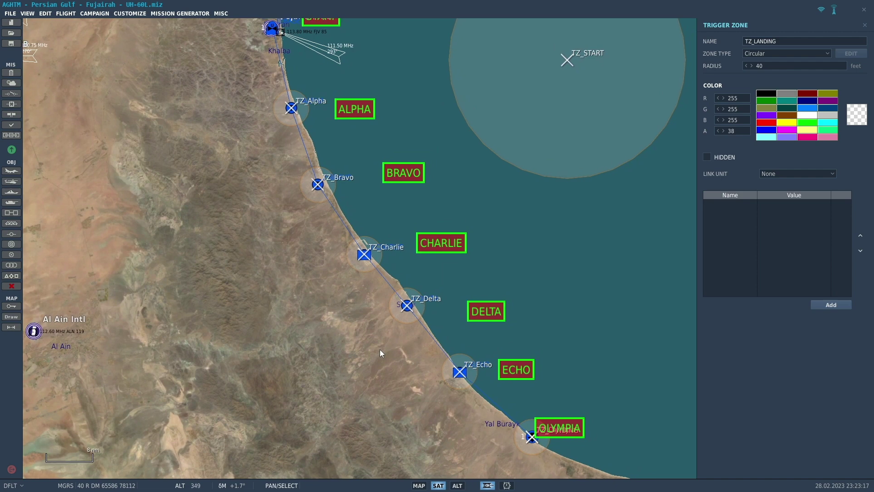
{"action": "left_click_drag", "start_coordinate": [338, 291], "coordinate": [329, 339]}
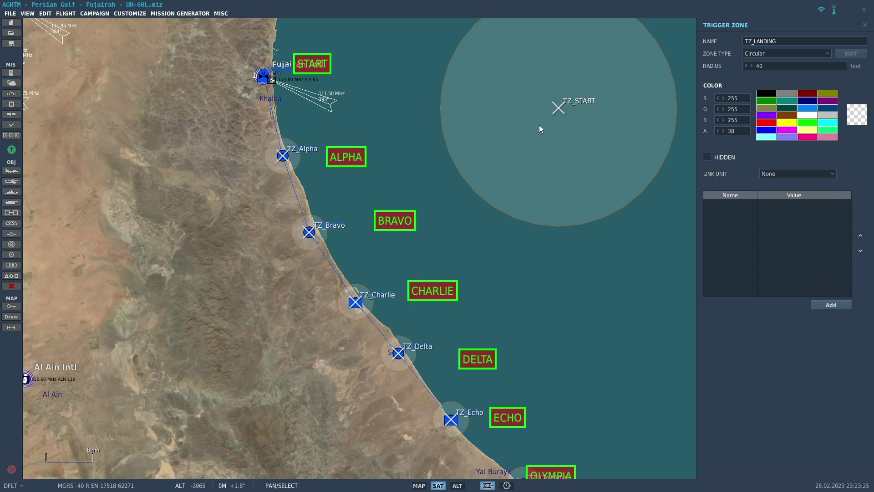
Step: Move the TZ_START trigger zone from the open sea to the coast between Alpha and Bravo, with its northern edge near Fujairah Intl
{"action": "left_click", "coordinate": [558, 107]}
{"action": "left_click_drag", "start_coordinate": [559, 108], "coordinate": [298, 195]}
{"action": "scroll", "coordinate": [403, 89], "scroll_direction": "up", "scroll_amount": 3}
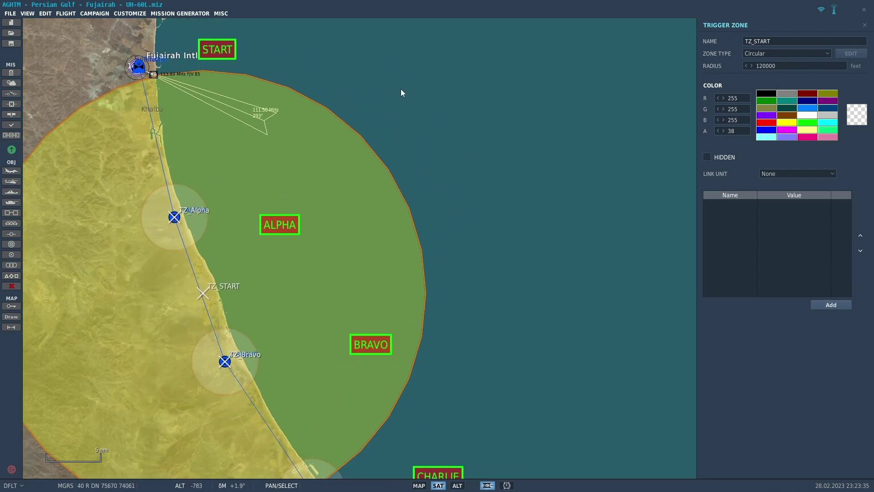
{"action": "right_click_drag", "start_coordinate": [384, 99], "coordinate": [524, 198]}
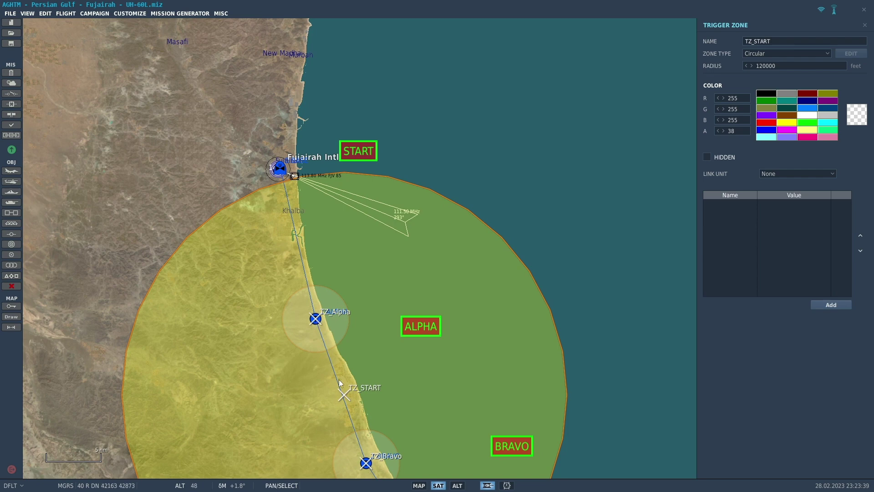
{"action": "mouse_move", "coordinate": [343, 395]}
{"action": "left_mouse_down"}
{"action": "mouse_move", "coordinate": [359, 461]}
{"action": "mouse_move", "coordinate": [334, 393]}
{"action": "left_mouse_up"}
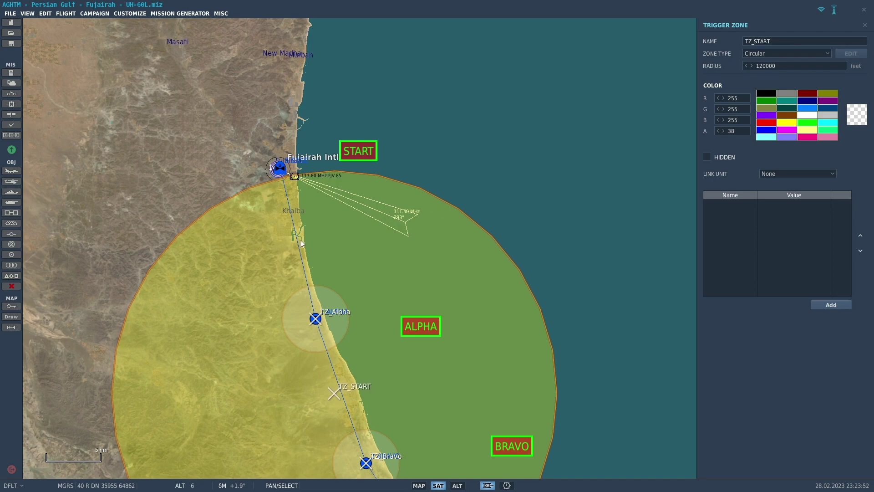
Step: Examine the TZ_START zone's edge near the helicopter's start position and its extent along the route, and deselect the zone
{"action": "scroll", "coordinate": [289, 166], "scroll_direction": "up", "scroll_amount": 3}
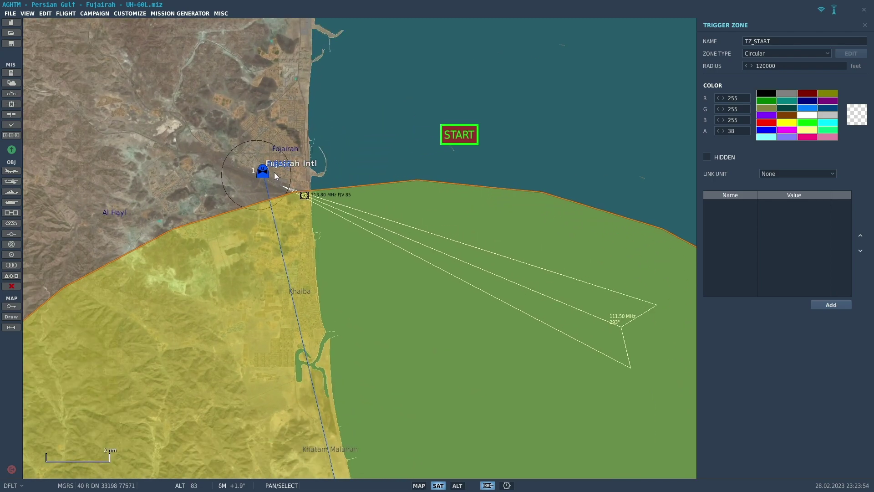
{"action": "scroll", "coordinate": [274, 172], "scroll_direction": "down", "scroll_amount": 5}
{"action": "right_click_drag", "start_coordinate": [387, 293], "coordinate": [404, 166]}
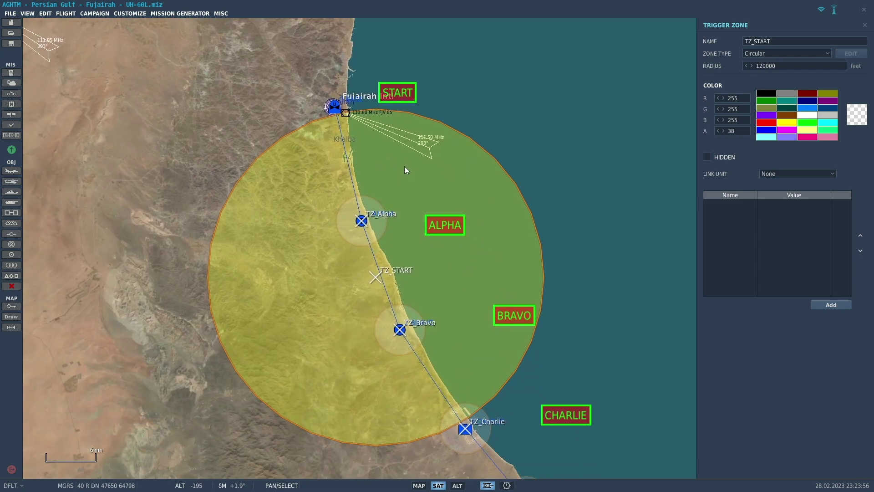
{"action": "scroll", "coordinate": [404, 165], "scroll_direction": "down", "scroll_amount": 2}
{"action": "scroll", "coordinate": [492, 185], "scroll_direction": "down", "scroll_amount": 1}
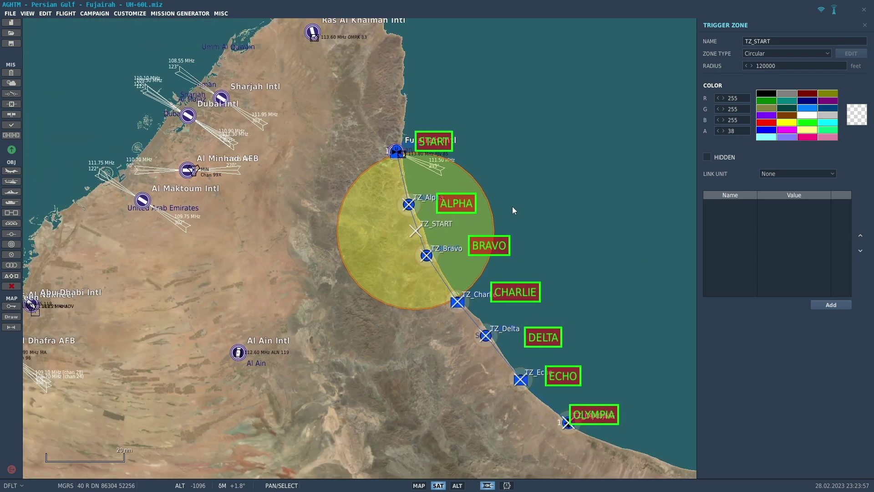
{"action": "left_click_drag", "start_coordinate": [515, 217], "coordinate": [444, 209]}
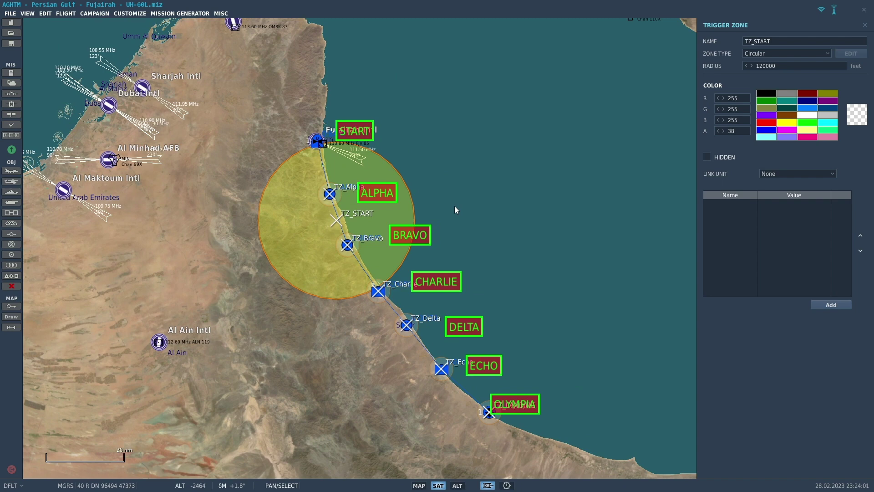
{"action": "scroll", "coordinate": [472, 220], "scroll_direction": "up", "scroll_amount": 1}
{"action": "left_click_drag", "start_coordinate": [470, 268], "coordinate": [490, 226]}
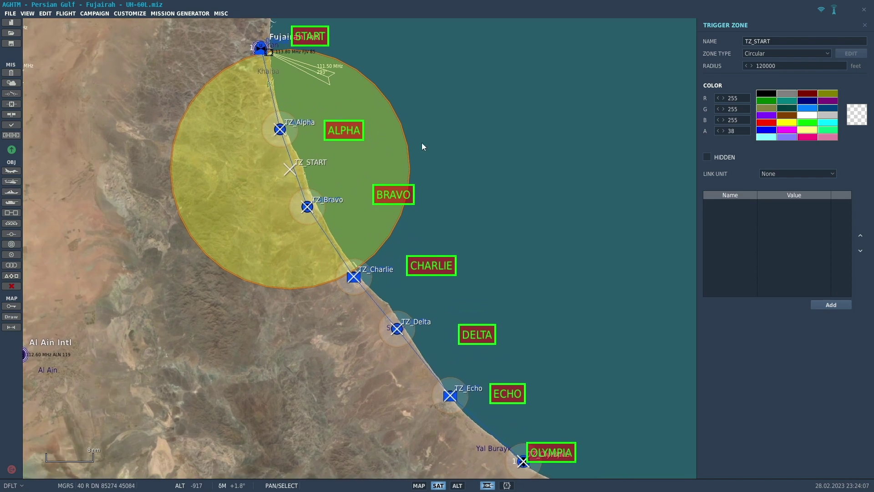
{"action": "left_click", "coordinate": [512, 263]}
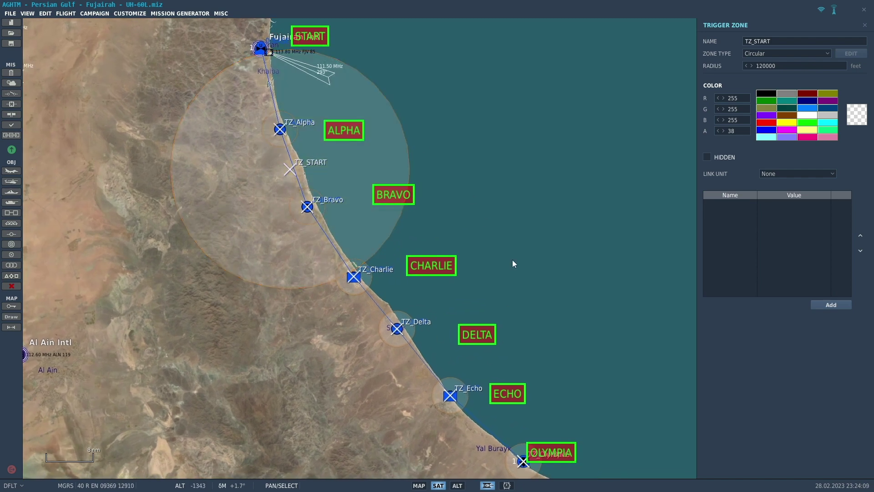
{"action": "left_click", "coordinate": [513, 263]}
{"action": "left_click_drag", "start_coordinate": [513, 264], "coordinate": [547, 260]}
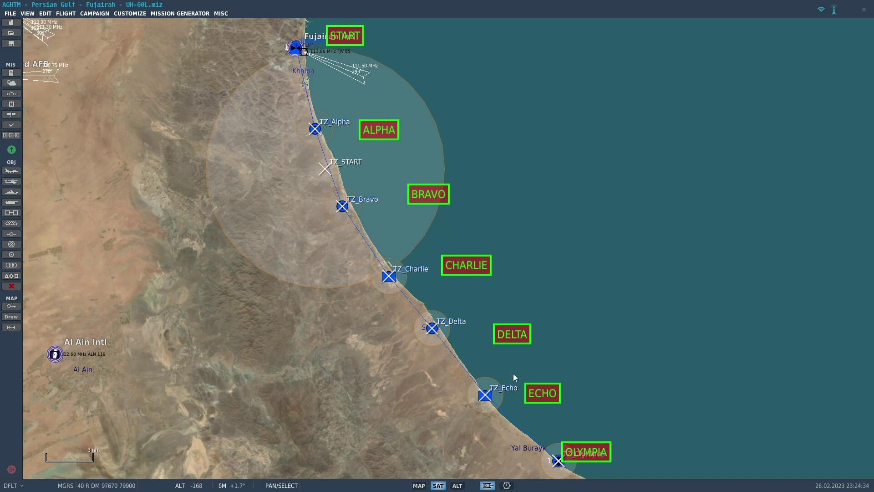
Step: Move the START, ALPHA, BRAVO, CHARLIE, DELTA, ECHO and OLYMPIA text labels close beside their waypoints on the map
{"action": "left_click", "coordinate": [12, 317]}
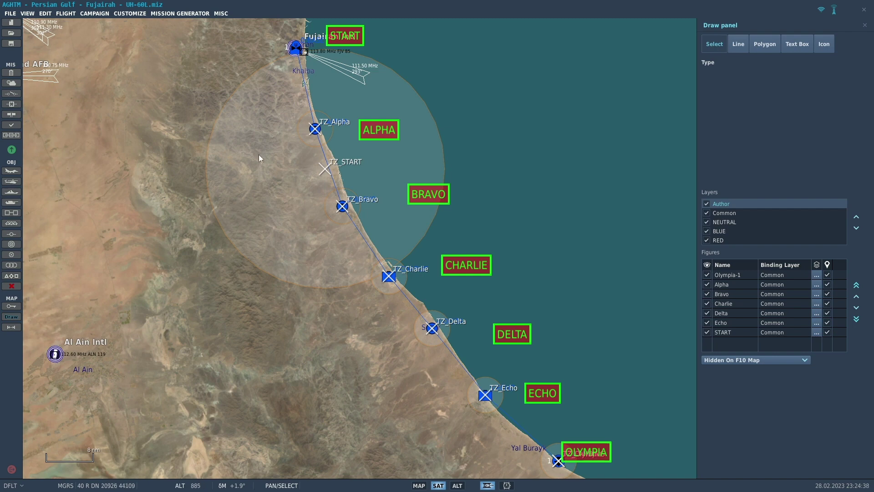
{"action": "left_click_drag", "start_coordinate": [340, 35], "coordinate": [337, 37]}
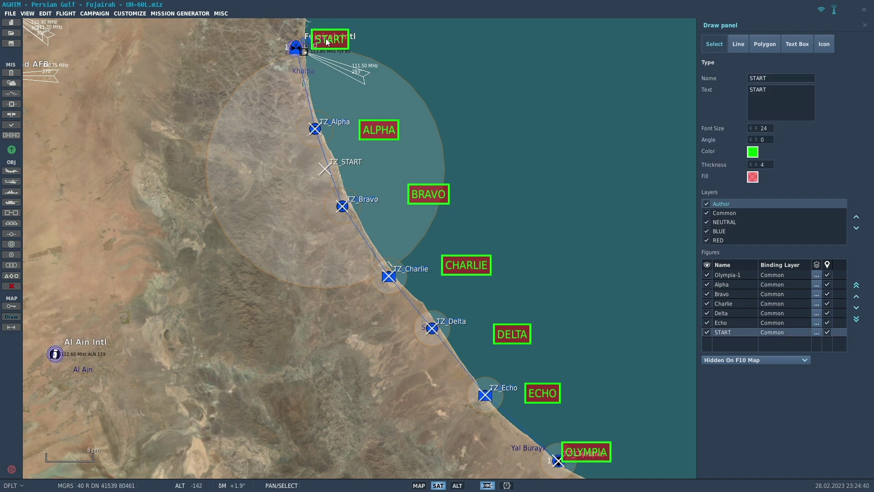
{"action": "left_click_drag", "start_coordinate": [383, 130], "coordinate": [381, 130]}
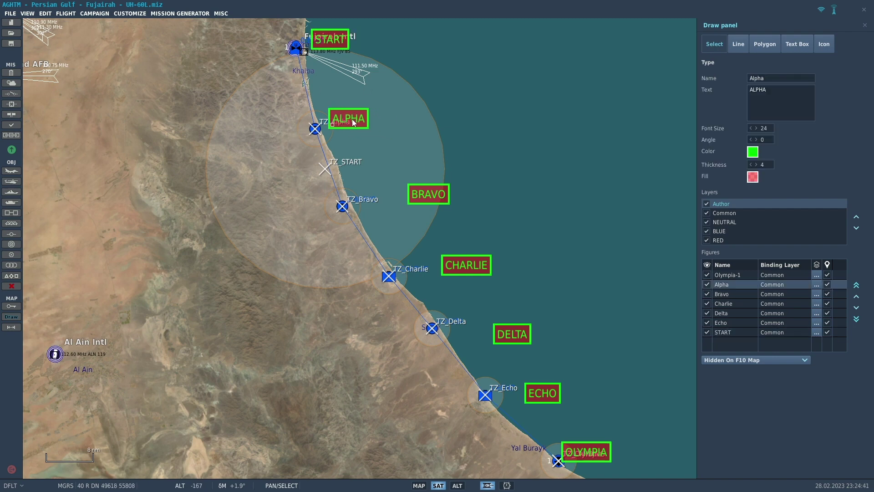
{"action": "left_click_drag", "start_coordinate": [427, 191], "coordinate": [375, 195]}
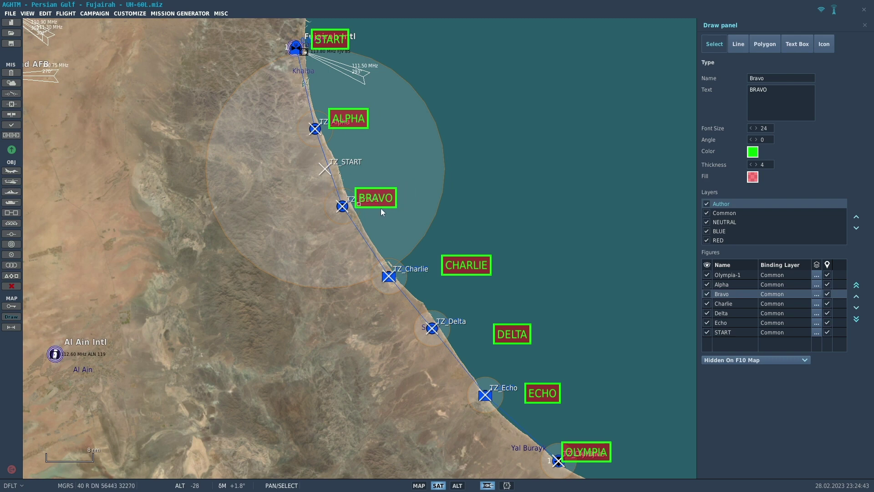
{"action": "left_click_drag", "start_coordinate": [461, 263], "coordinate": [420, 265]}
{"action": "left_click_drag", "start_coordinate": [504, 326], "coordinate": [474, 326]}
{"action": "left_click_drag", "start_coordinate": [539, 388], "coordinate": [509, 378]}
{"action": "left_click_drag", "start_coordinate": [583, 449], "coordinate": [577, 436]}
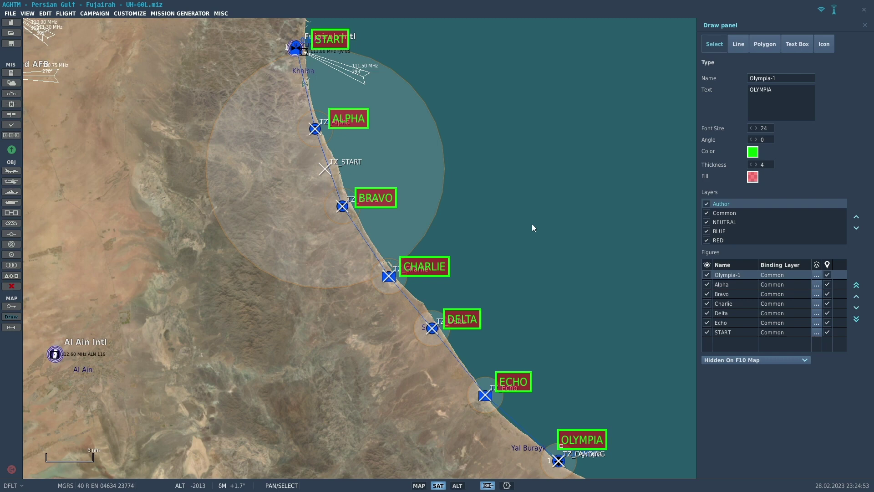
{"action": "key", "text": "Escape"}
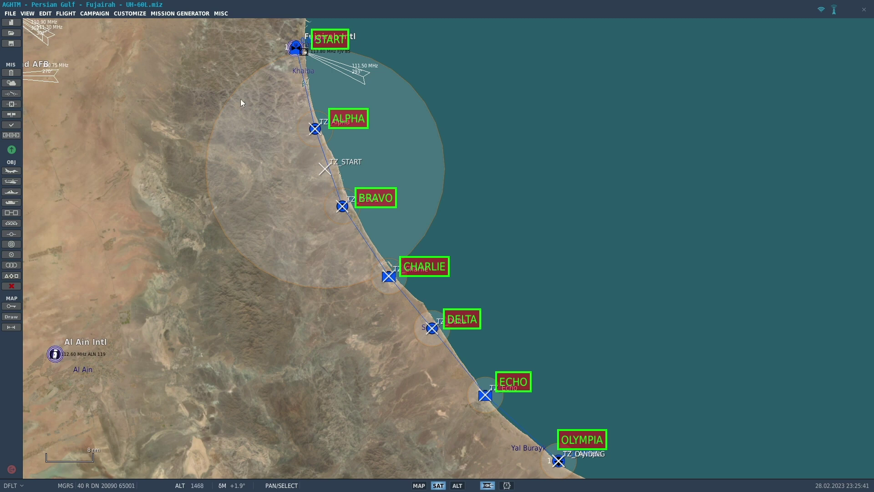
Step: Set up a multi-segment line drawing in solid white with a thickness of 4
{"action": "left_click", "coordinate": [11, 317]}
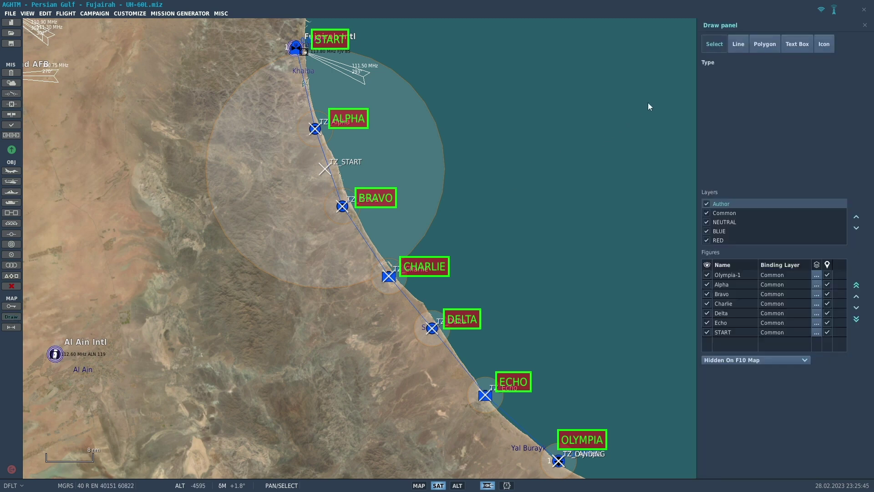
{"action": "left_click", "coordinate": [739, 46]}
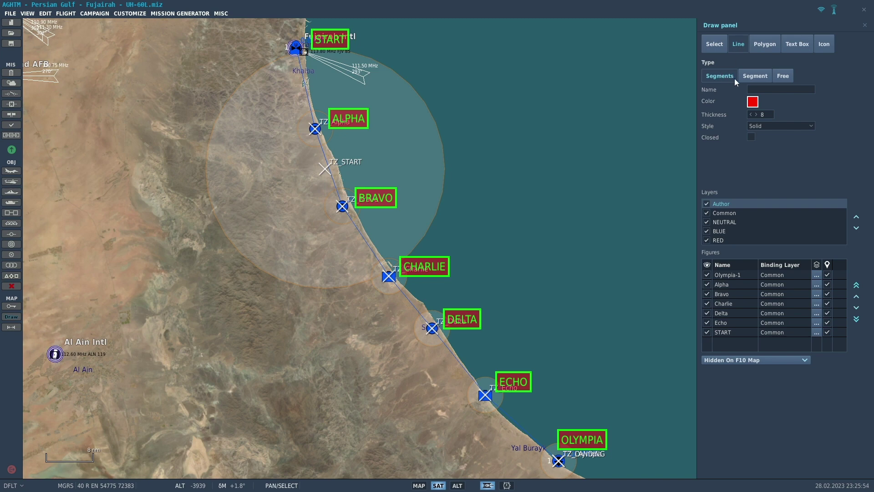
{"action": "left_click", "coordinate": [752, 102]}
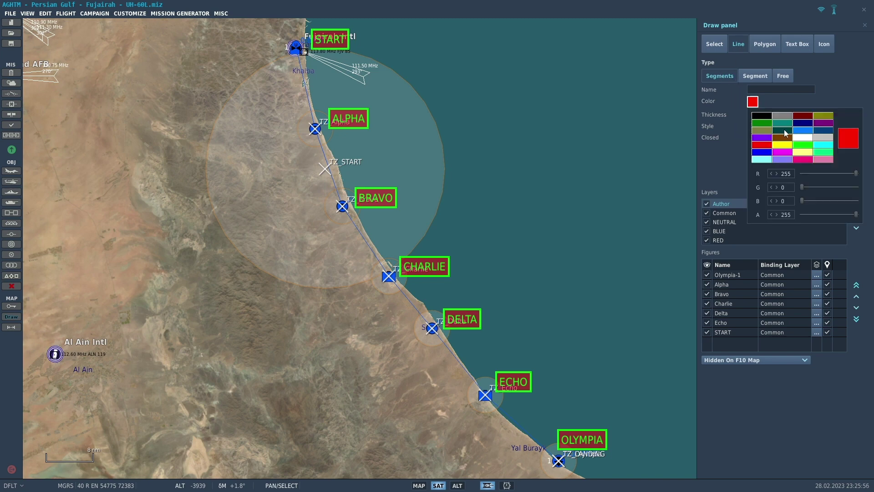
{"action": "left_click", "coordinate": [802, 137]}
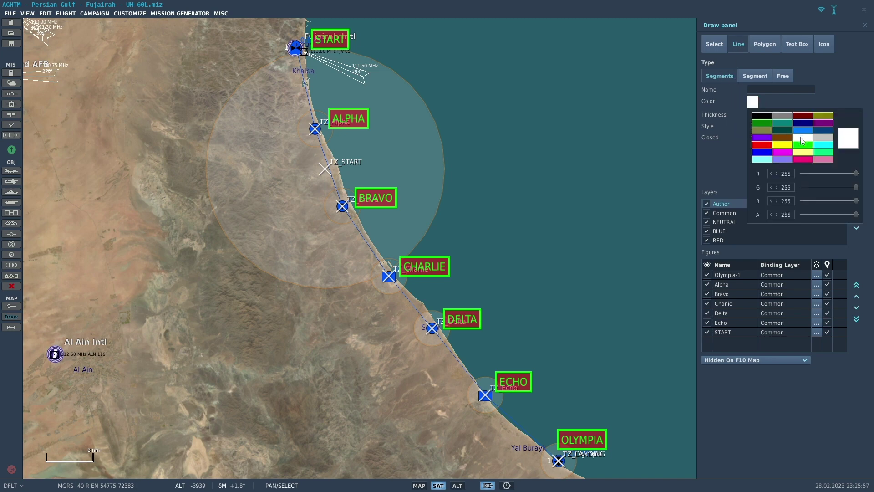
{"action": "left_click", "coordinate": [777, 98]}
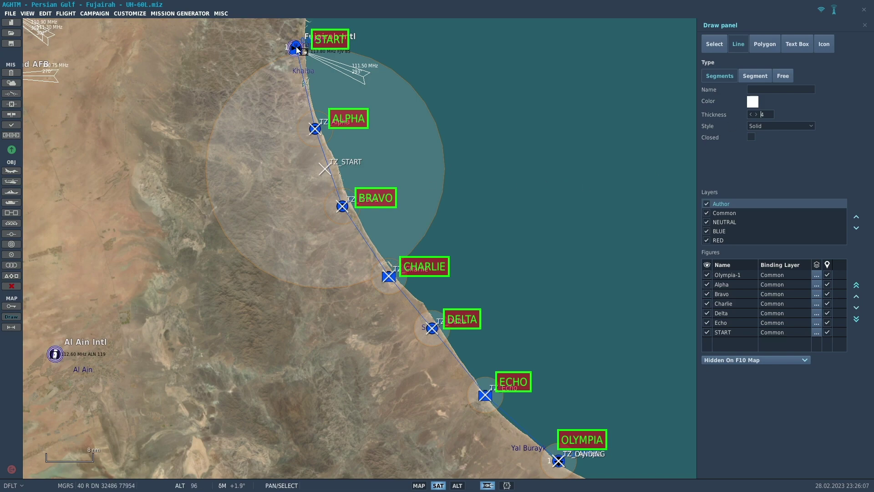
Step: Place the line's first point on the parked helicopter at the BASE waypoint at Fujairah Intl
{"action": "scroll", "coordinate": [297, 50], "scroll_direction": "up", "scroll_amount": 10}
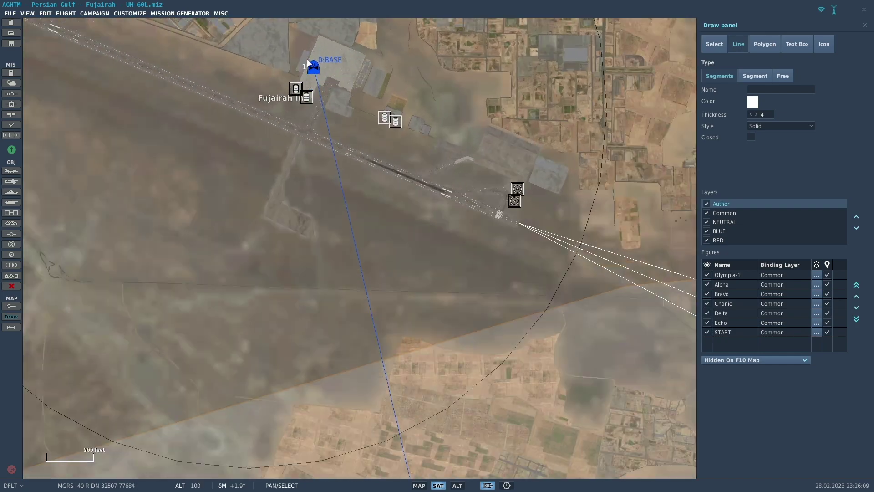
{"action": "scroll", "coordinate": [306, 59], "scroll_direction": "up", "scroll_amount": 8}
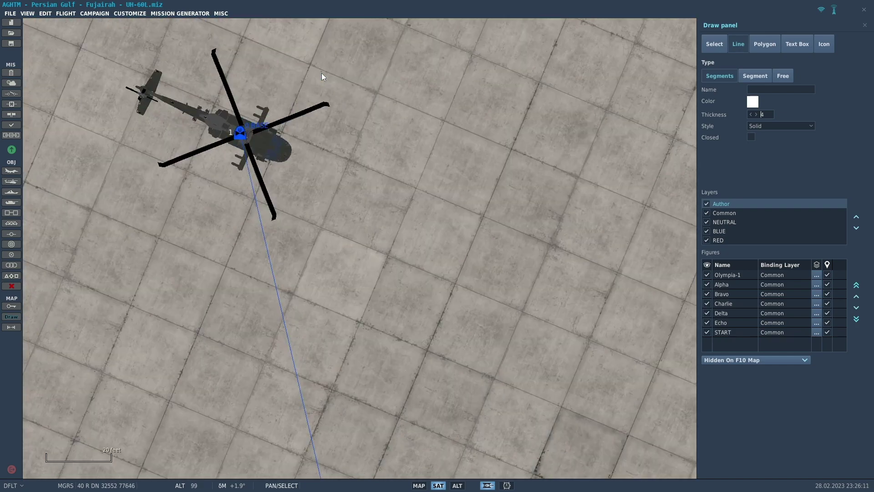
{"action": "left_click", "coordinate": [242, 136]}
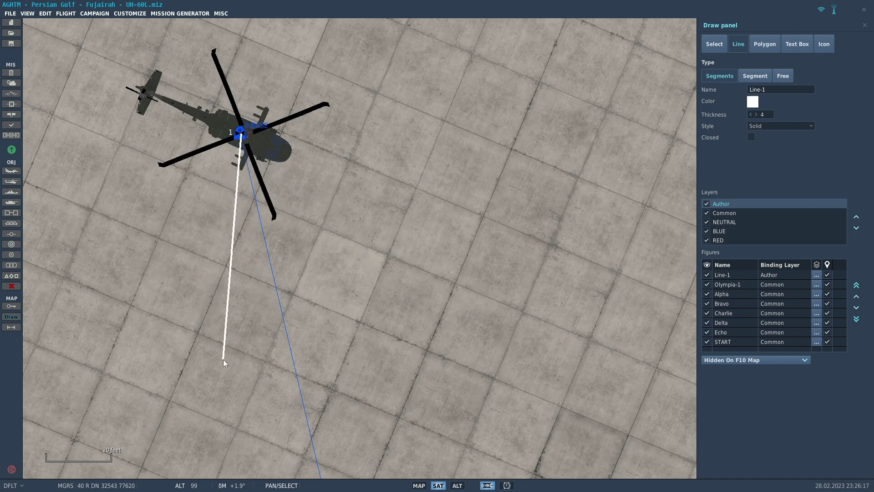
Step: Extend the route line from the parked helicopter to the TZ_Alpha waypoint at the centre of its helipad
{"action": "scroll", "coordinate": [313, 346], "scroll_direction": "down", "scroll_amount": 10}
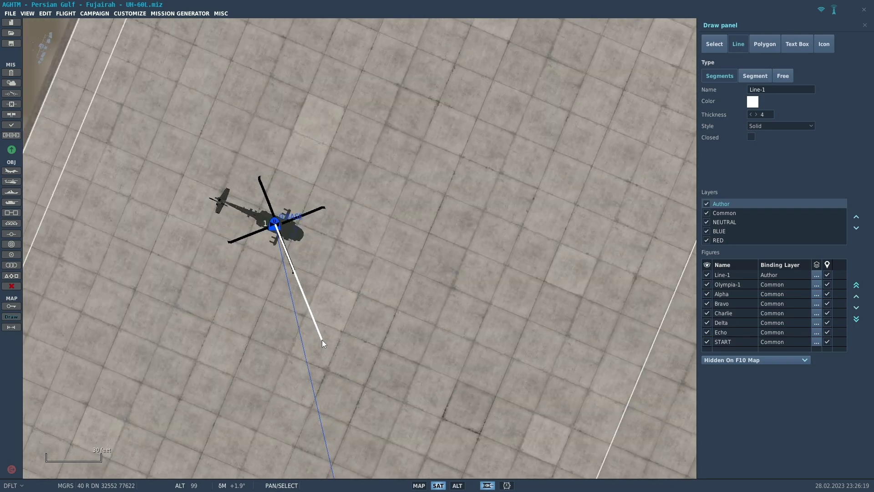
{"action": "scroll", "coordinate": [343, 395], "scroll_direction": "down", "scroll_amount": 8}
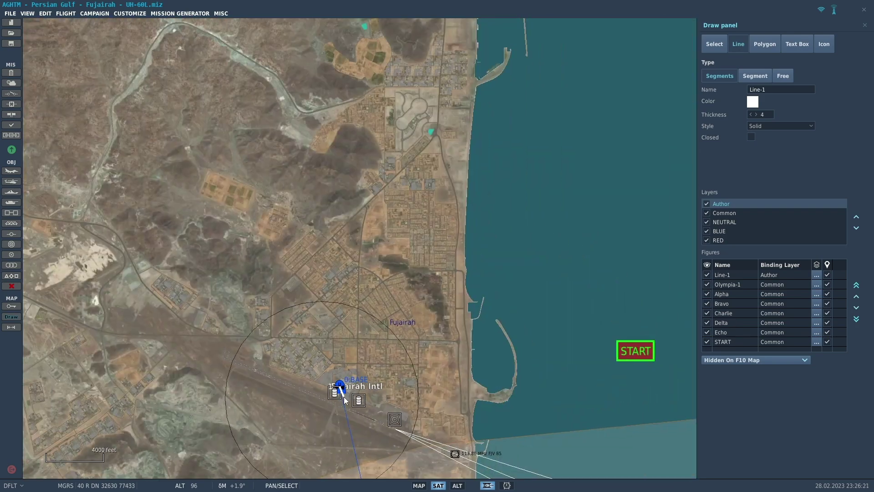
{"action": "scroll", "coordinate": [347, 379], "scroll_direction": "down", "scroll_amount": 2}
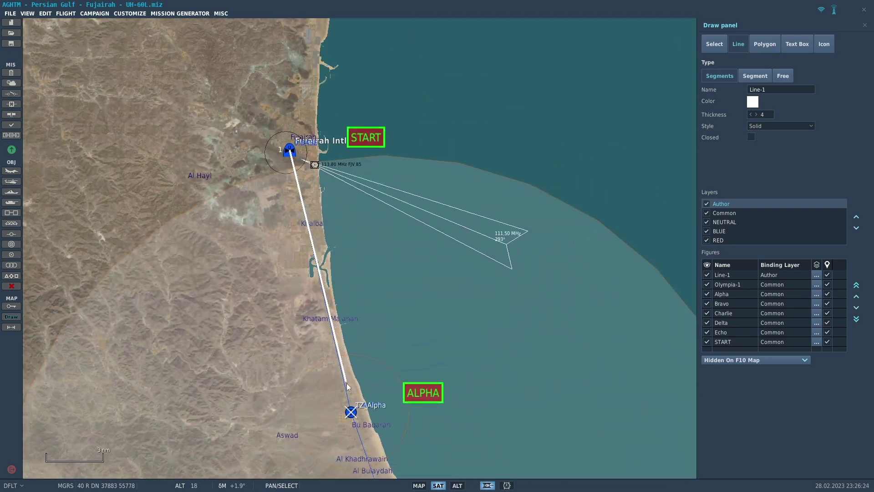
{"action": "scroll", "coordinate": [318, 248], "scroll_direction": "up", "scroll_amount": 6}
{"action": "scroll", "coordinate": [329, 268], "scroll_direction": "up", "scroll_amount": 10}
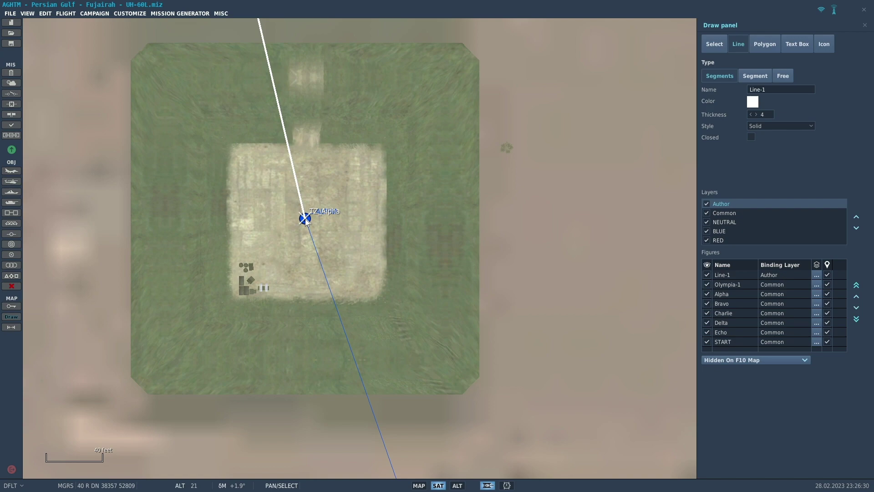
Step: Add the next point of the route line at the TZ_Bravo waypoint in the middle of its helipad
{"action": "scroll", "coordinate": [370, 331], "scroll_direction": "down", "scroll_amount": 4}
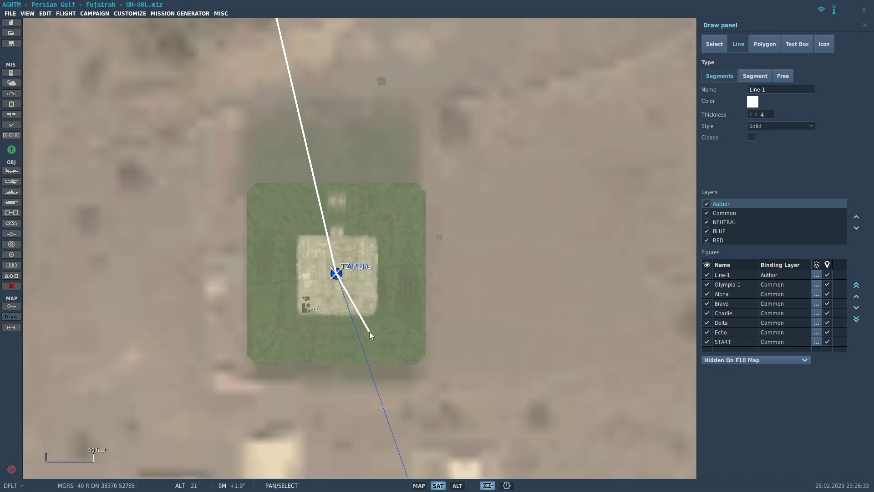
{"action": "scroll", "coordinate": [369, 331], "scroll_direction": "down", "scroll_amount": 12}
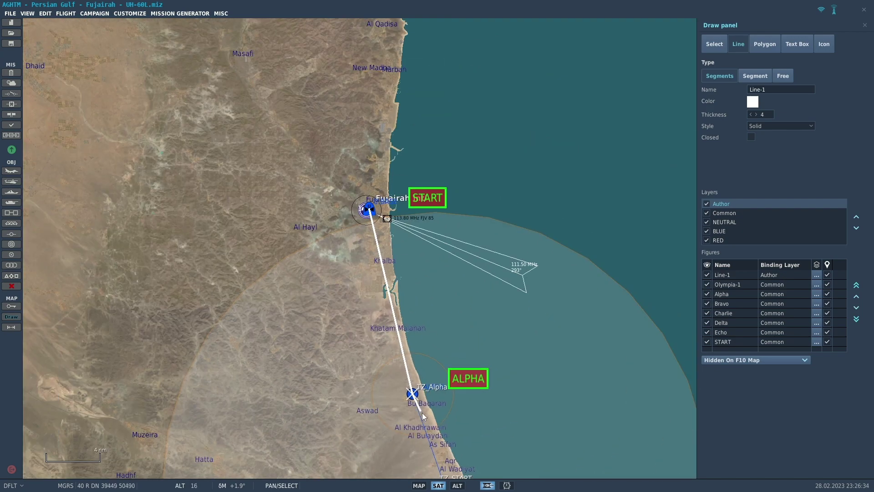
{"action": "scroll", "coordinate": [422, 413], "scroll_direction": "down", "scroll_amount": 2}
{"action": "right_click_drag", "start_coordinate": [422, 412], "coordinate": [302, 156]}
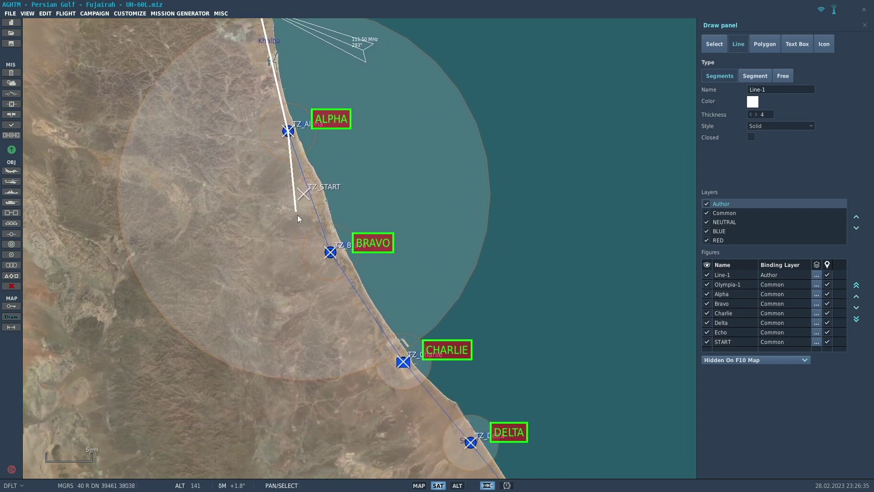
{"action": "scroll", "coordinate": [324, 256], "scroll_direction": "up", "scroll_amount": 4}
{"action": "scroll", "coordinate": [331, 267], "scroll_direction": "up", "scroll_amount": 10}
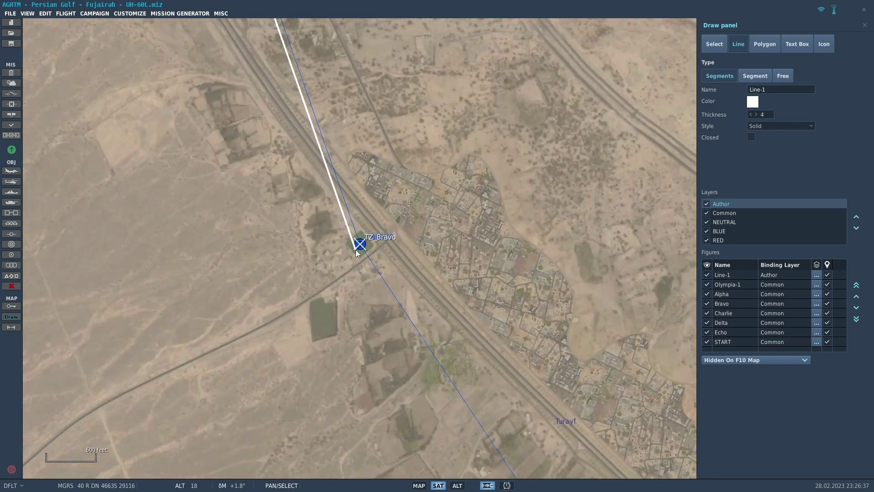
{"action": "scroll", "coordinate": [366, 243], "scroll_direction": "up", "scroll_amount": 3}
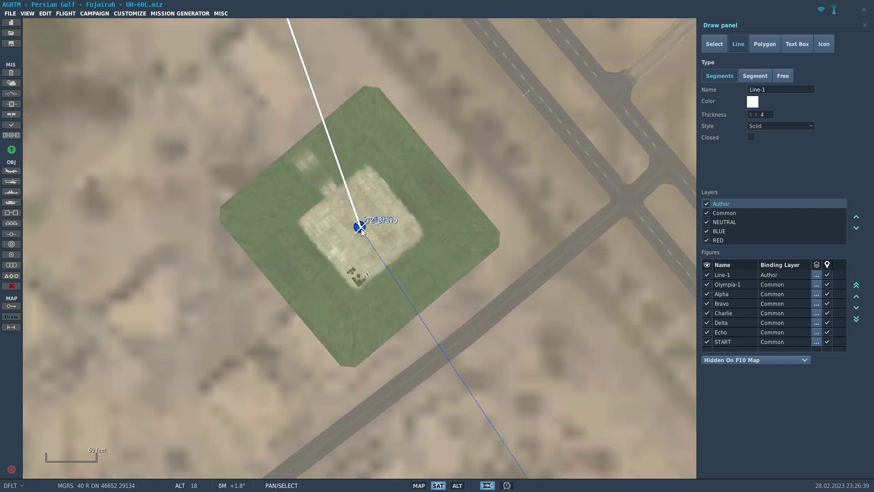
Step: Continue the route line to the TZ_Charlie waypoint, placing the point on the centre of its landing pad
{"action": "scroll", "coordinate": [361, 229], "scroll_direction": "down", "scroll_amount": 12}
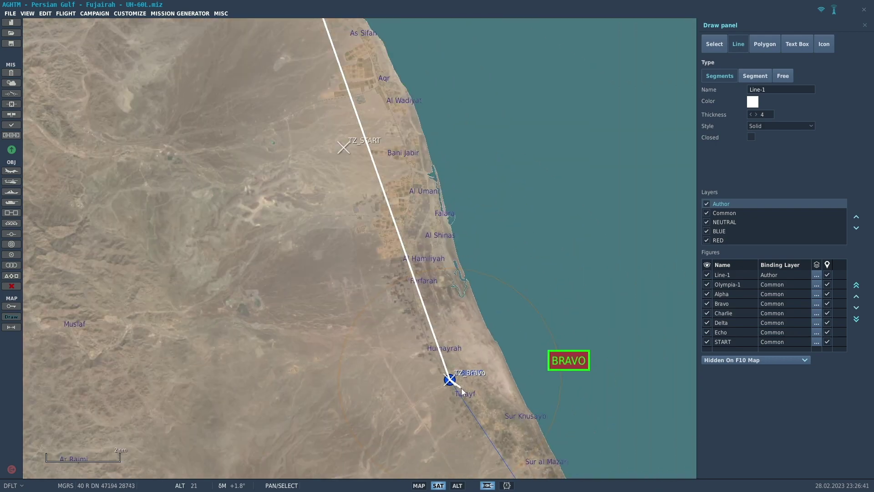
{"action": "scroll", "coordinate": [476, 407], "scroll_direction": "down", "scroll_amount": 4}
{"action": "right_click_drag", "start_coordinate": [478, 409], "coordinate": [199, 136]}
{"action": "scroll", "coordinate": [248, 226], "scroll_direction": "up", "scroll_amount": 2}
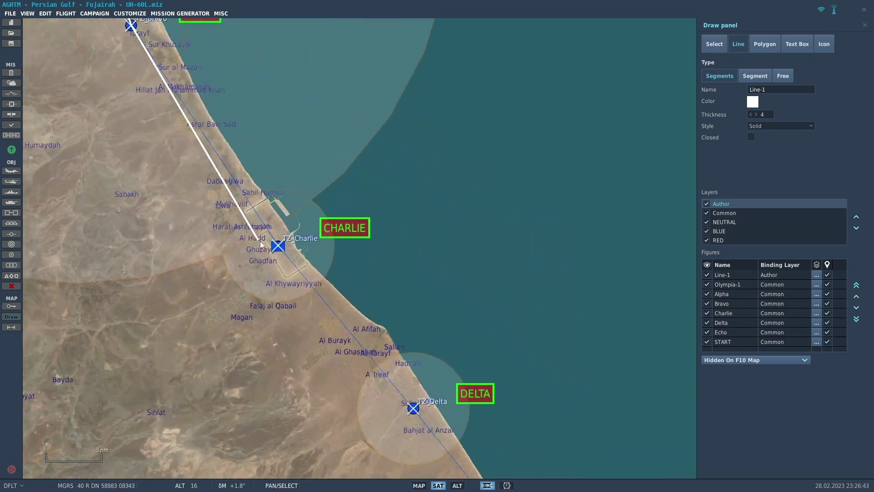
{"action": "scroll", "coordinate": [278, 246], "scroll_direction": "up", "scroll_amount": 9}
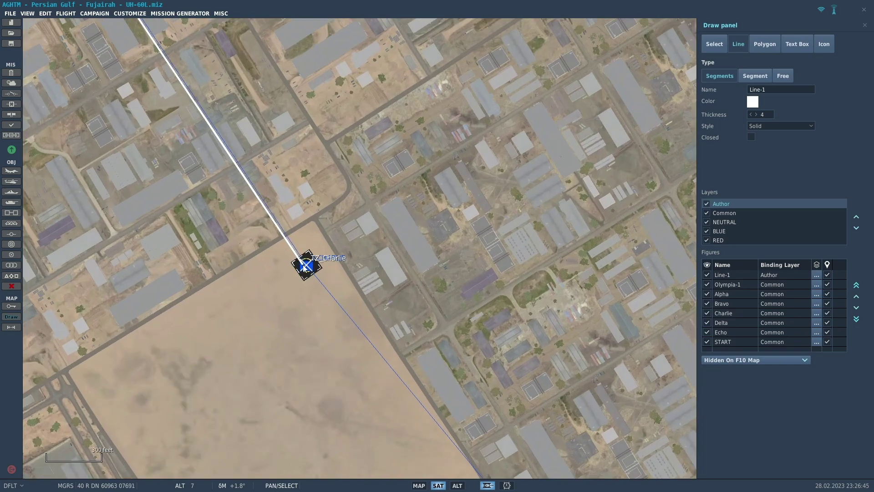
{"action": "scroll", "coordinate": [305, 266], "scroll_direction": "up", "scroll_amount": 3}
{"action": "scroll", "coordinate": [319, 273], "scroll_direction": "down", "scroll_amount": 1}
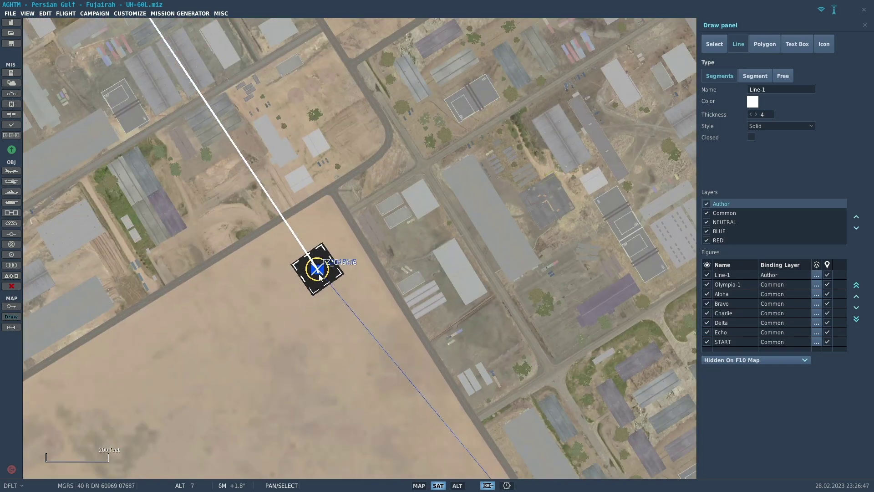
Step: Add the following route line point at the TZ_Delta waypoint
{"action": "scroll", "coordinate": [319, 276], "scroll_direction": "down", "scroll_amount": 9}
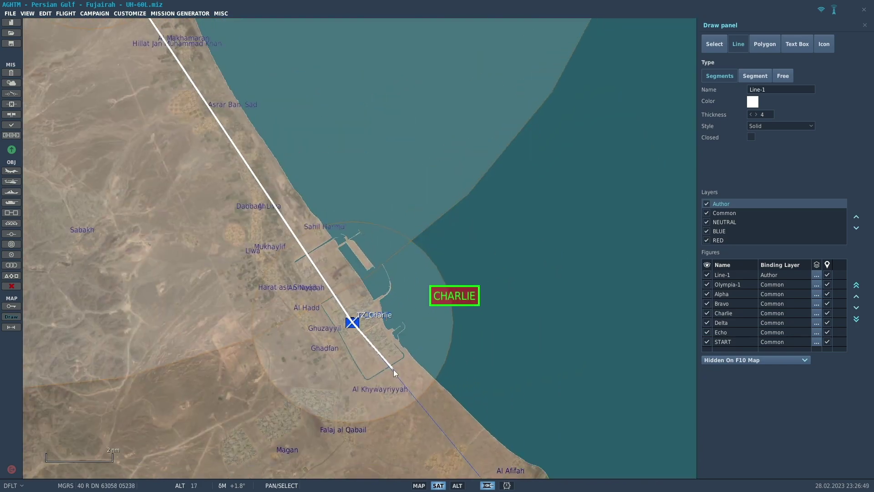
{"action": "right_click_drag", "start_coordinate": [406, 377], "coordinate": [13, 112]}
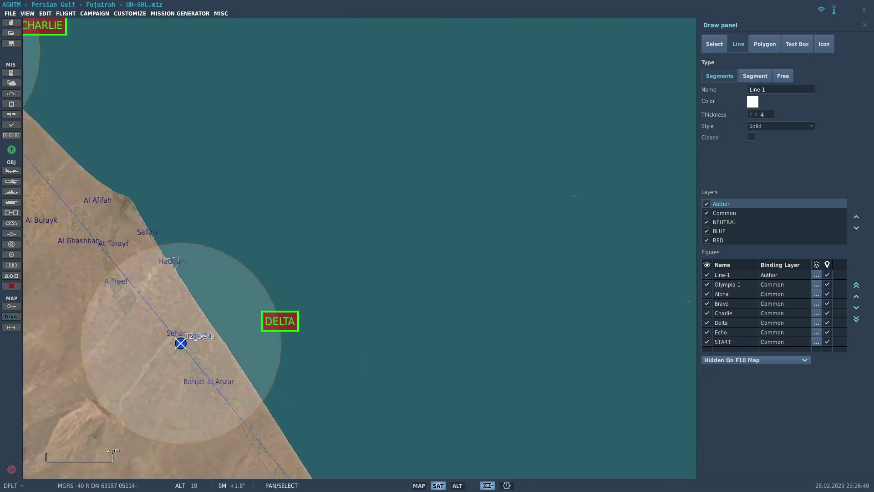
{"action": "scroll", "coordinate": [192, 346], "scroll_direction": "up", "scroll_amount": 9}
{"action": "scroll", "coordinate": [189, 341], "scroll_direction": "up", "scroll_amount": 3}
{"action": "scroll", "coordinate": [200, 332], "scroll_direction": "up", "scroll_amount": 1}
Step: Extend the route line from TZ_Delta to the TZ_Echo marker at the centre of the offshore platform's helipad
{"action": "scroll", "coordinate": [200, 331], "scroll_direction": "down", "scroll_amount": 12}
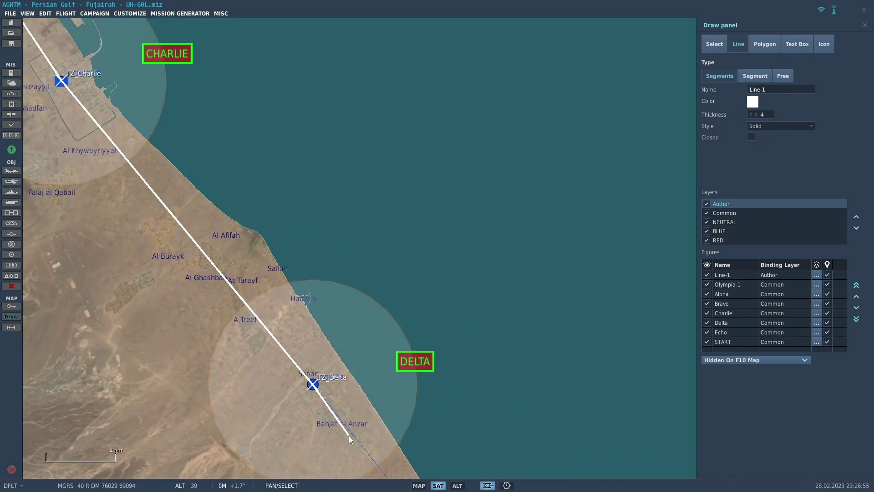
{"action": "right_click_drag", "start_coordinate": [349, 436], "coordinate": [88, 47]}
{"action": "scroll", "coordinate": [395, 398], "scroll_direction": "up", "scroll_amount": 6}
{"action": "scroll", "coordinate": [347, 346], "scroll_direction": "up", "scroll_amount": 8}
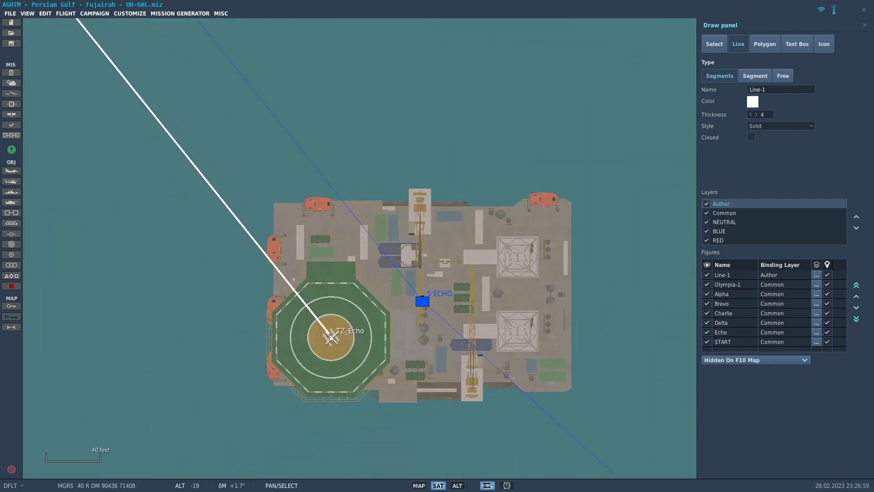
Step: Place the line's last point on the ship's helipad at TZ_LANDING, past TZ_Olympia, and finish the drawing
{"action": "scroll", "coordinate": [331, 338], "scroll_direction": "down", "scroll_amount": 10}
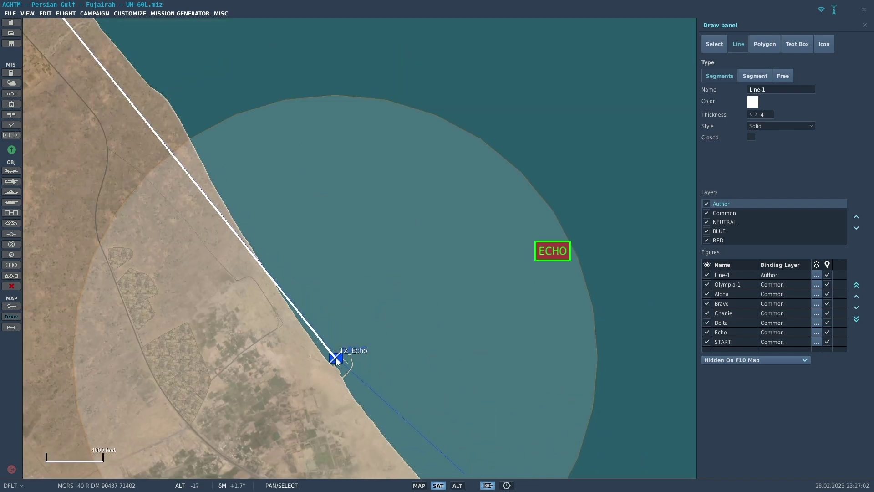
{"action": "scroll", "coordinate": [336, 358], "scroll_direction": "down", "scroll_amount": 2}
{"action": "right_click_drag", "start_coordinate": [351, 381], "coordinate": [134, 183]}
{"action": "scroll", "coordinate": [343, 329], "scroll_direction": "down", "scroll_amount": 1}
{"action": "scroll", "coordinate": [460, 396], "scroll_direction": "up", "scroll_amount": 11}
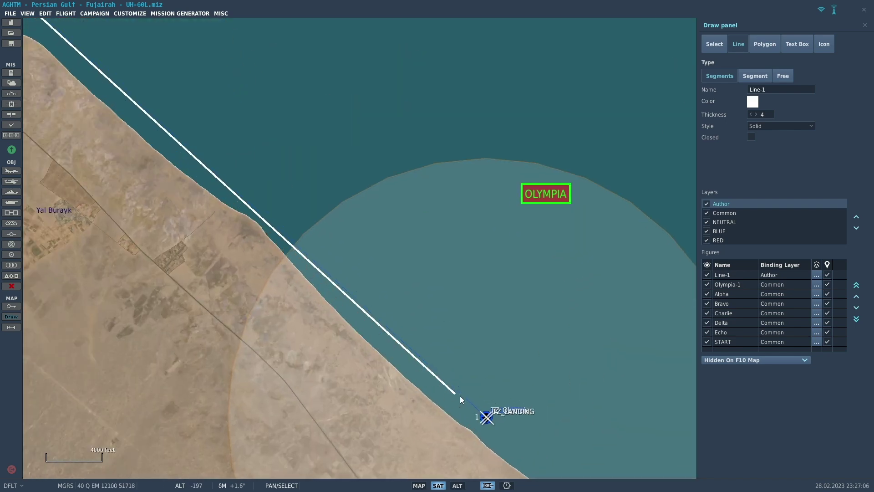
{"action": "scroll", "coordinate": [485, 427], "scroll_direction": "up", "scroll_amount": 2}
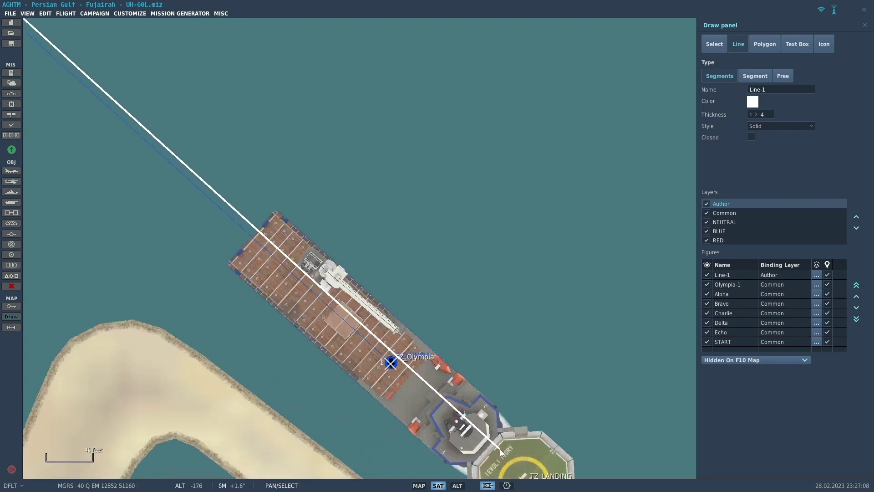
{"action": "right_click_drag", "start_coordinate": [490, 435], "coordinate": [411, 322]}
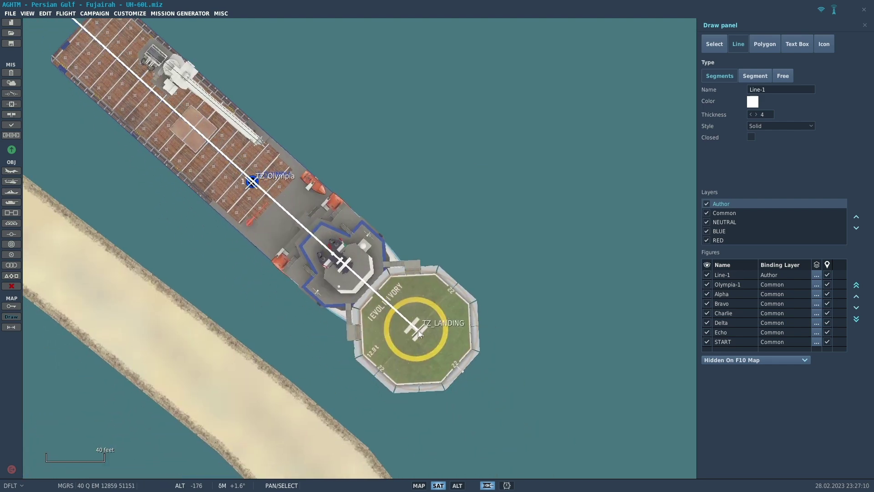
{"action": "left_click", "coordinate": [419, 330]}
{"action": "key", "text": "Escape"}
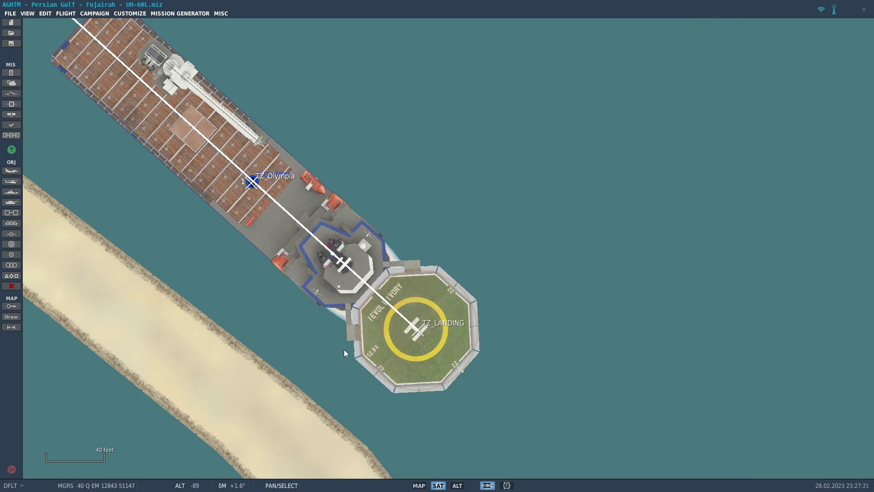
Step: Select the finished white route line and change its binding layer to Common
{"action": "left_click", "coordinate": [13, 319]}
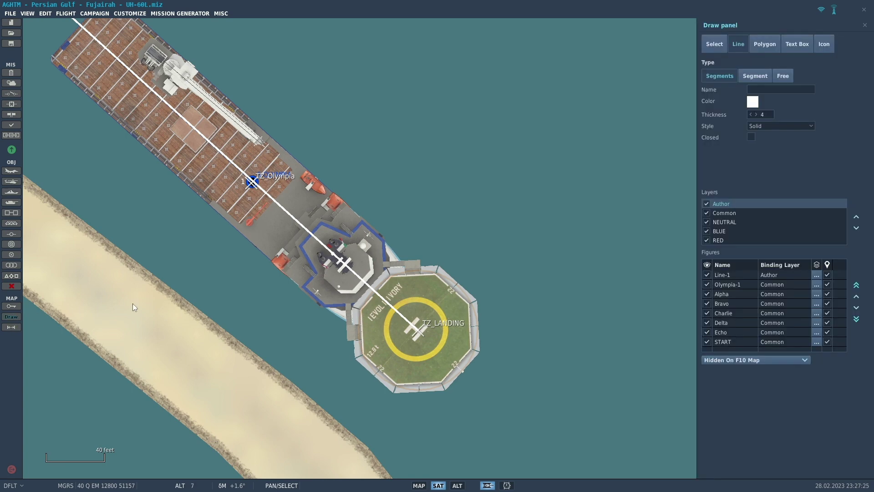
{"action": "left_click", "coordinate": [715, 46]}
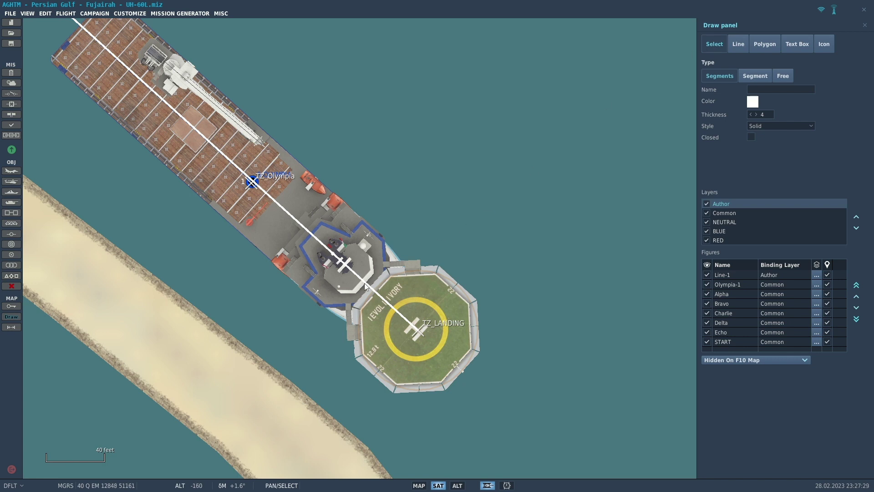
{"action": "left_click", "coordinate": [321, 244]}
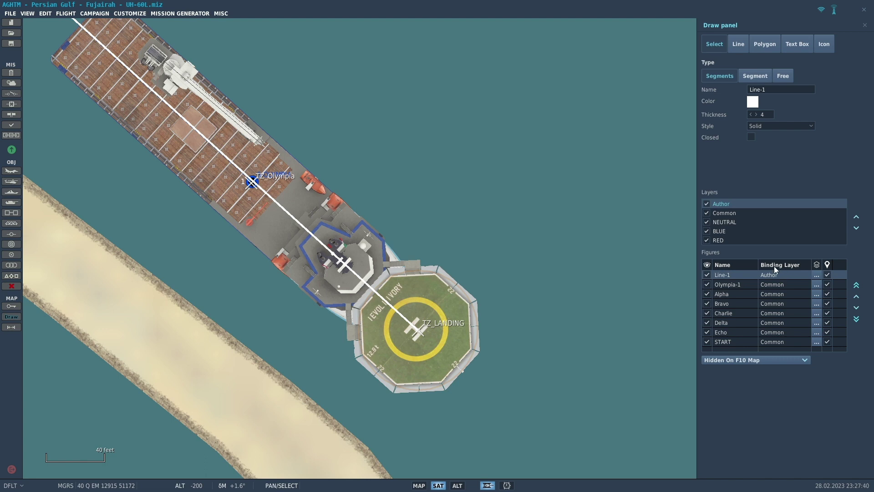
{"action": "left_click", "coordinate": [816, 275]}
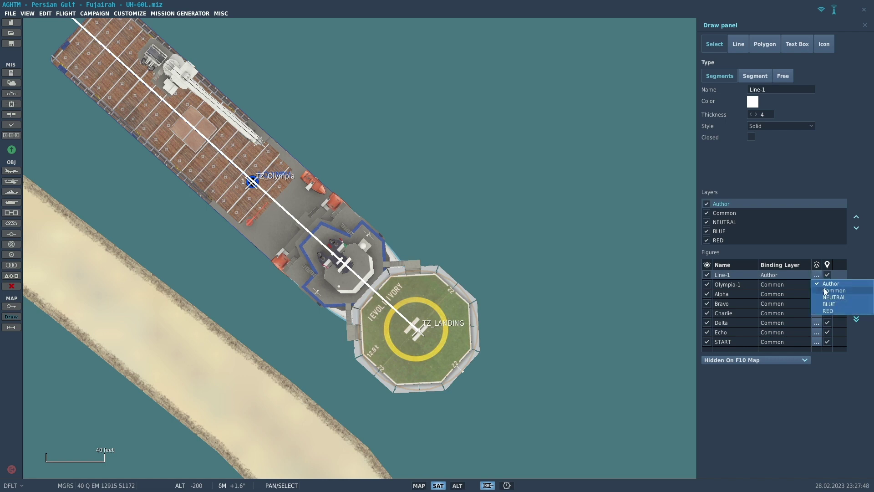
{"action": "left_click", "coordinate": [824, 290]}
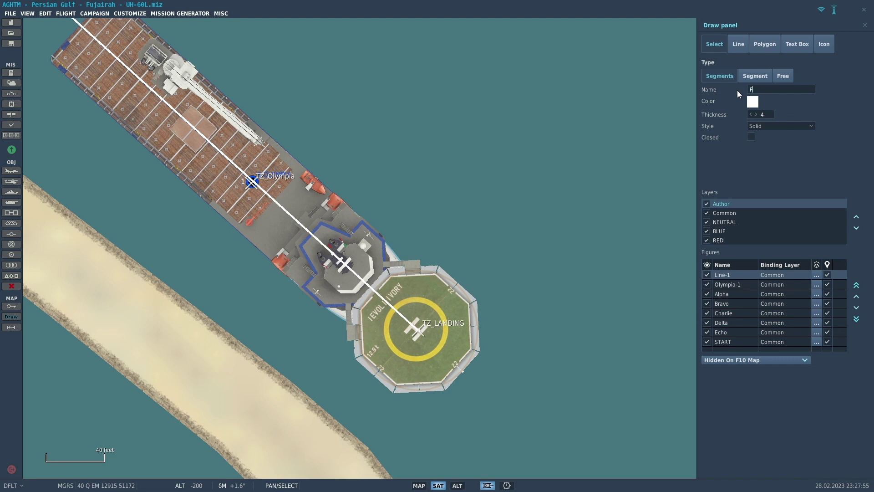
Step: Rename the selected route line and close the drawing settings
{"action": "type", "text": "lan"}
{"action": "left_click", "coordinate": [763, 173]}
{"action": "key", "text": "Escape"}
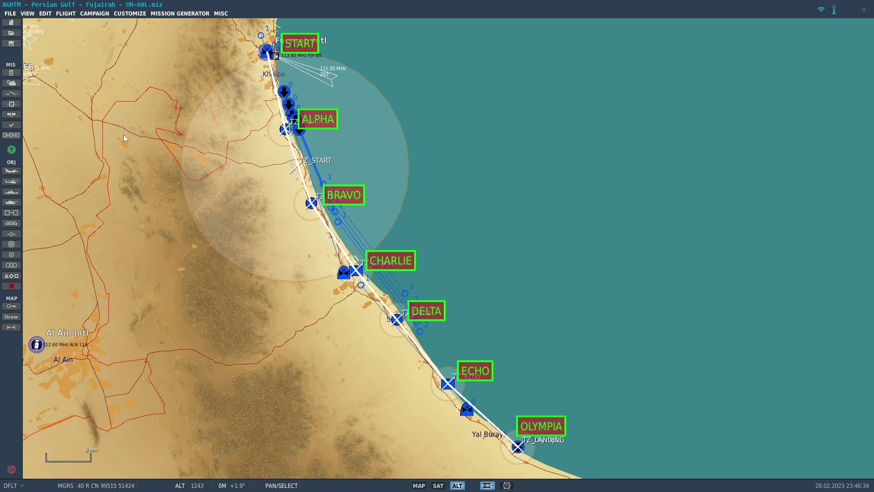
Step: Hide all trigger zones on the map and close the trigger zones list
{"action": "left_click", "coordinate": [13, 266]}
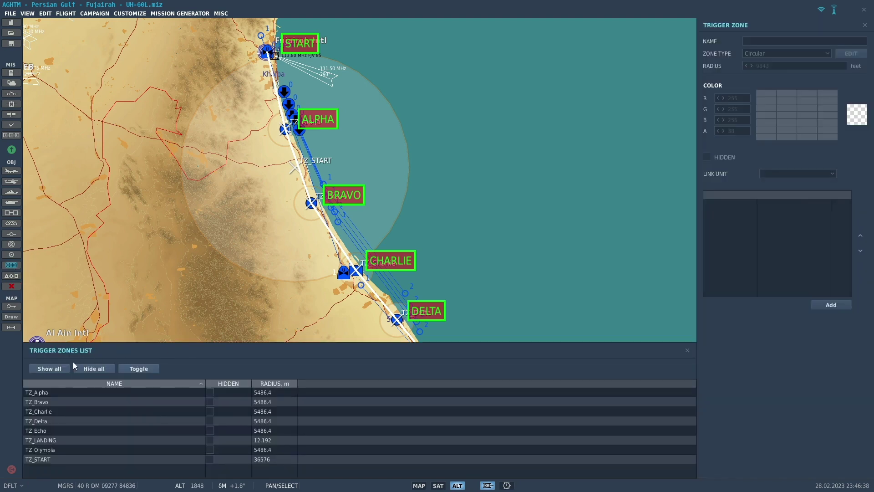
{"action": "left_click", "coordinate": [94, 370]}
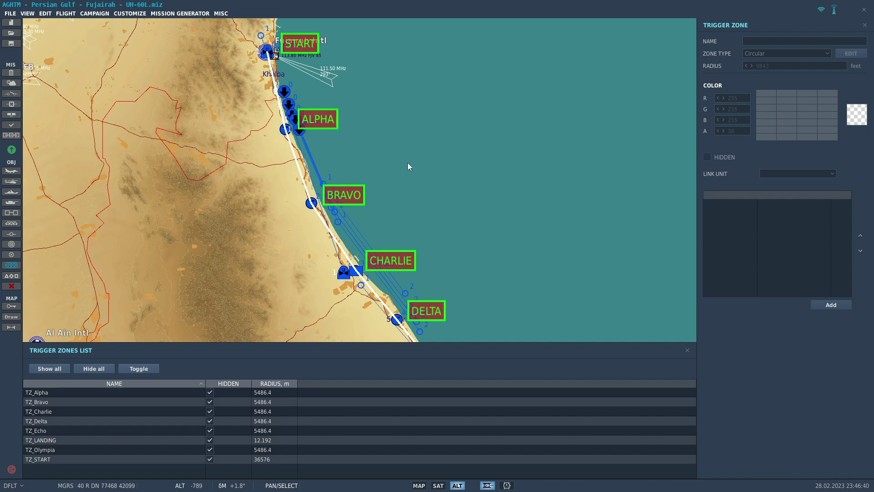
{"action": "key", "text": "Escape"}
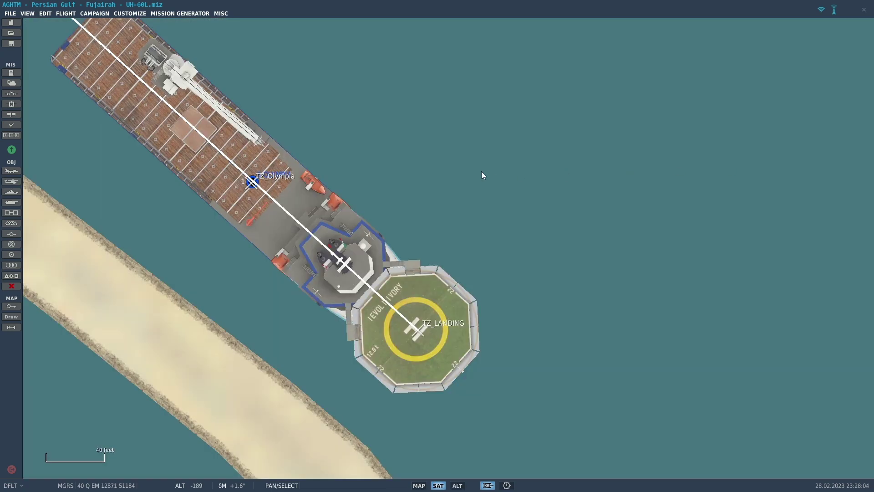
Step: Examine the drawn route line along the coast from OLYMPIA back to START near Fujairah Intl
{"action": "scroll", "coordinate": [342, 206], "scroll_direction": "down", "scroll_amount": 10}
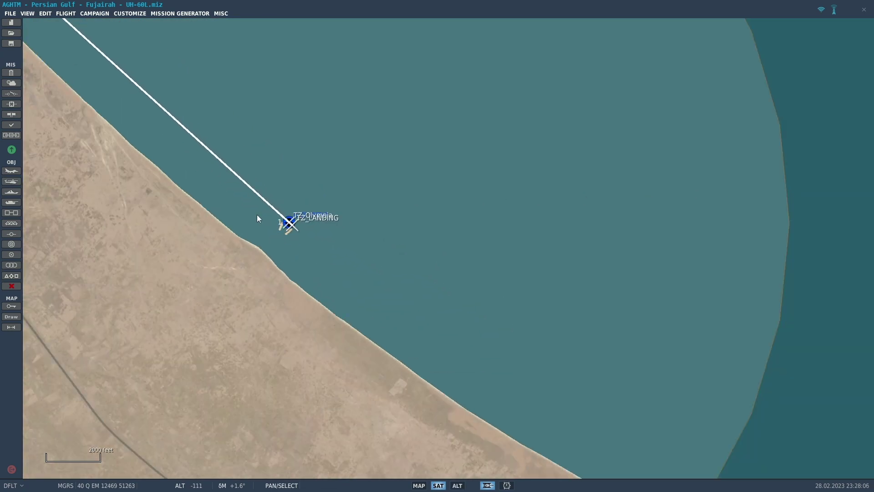
{"action": "scroll", "coordinate": [256, 218], "scroll_direction": "down", "scroll_amount": 8}
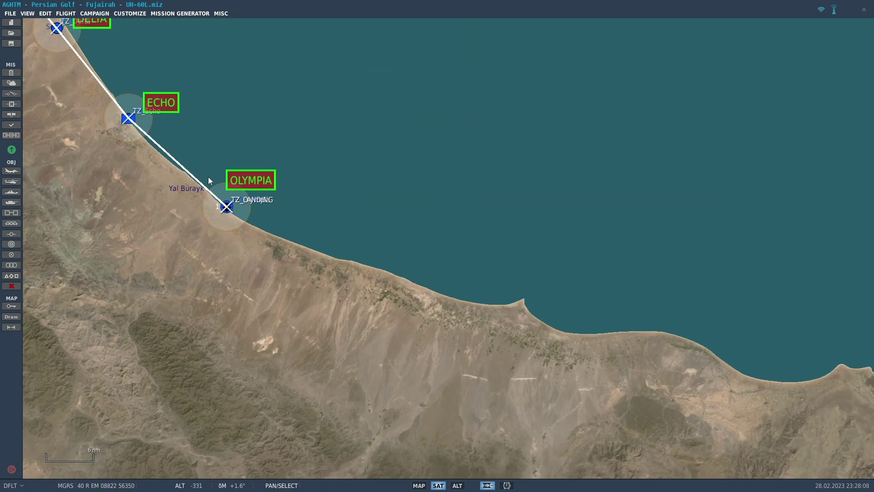
{"action": "left_click_drag", "start_coordinate": [209, 181], "coordinate": [392, 392]}
{"action": "left_click_drag", "start_coordinate": [283, 153], "coordinate": [472, 435]}
{"action": "scroll", "coordinate": [275, 229], "scroll_direction": "up", "scroll_amount": 3}
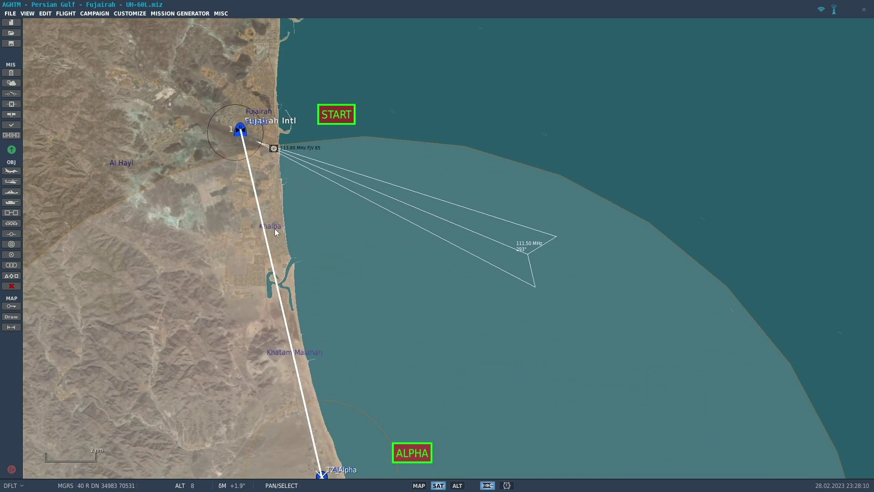
{"action": "scroll", "coordinate": [299, 193], "scroll_direction": "up", "scroll_amount": 4}
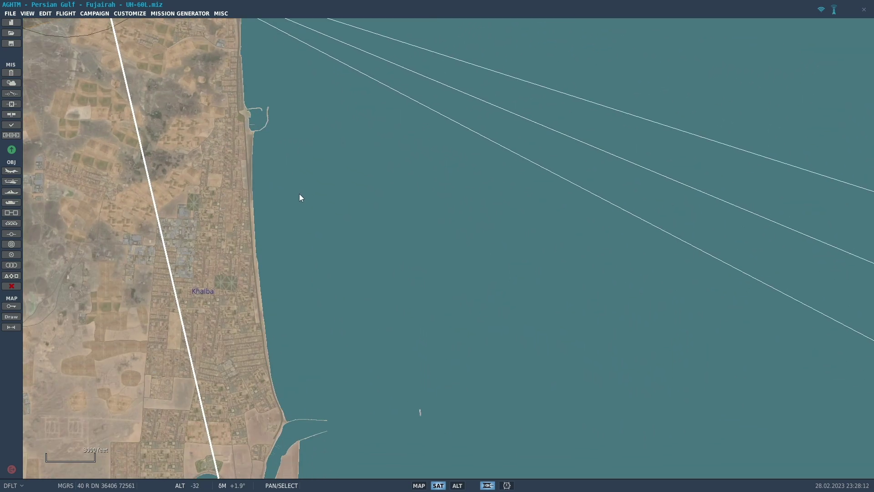
Step: Place a USA naval group off the coast near Khatam Malahah with a route southeast past BRAVO to the waters just off DELTA
{"action": "scroll", "coordinate": [300, 193], "scroll_direction": "down", "scroll_amount": 4}
{"action": "left_click_drag", "start_coordinate": [339, 286], "coordinate": [314, 136]}
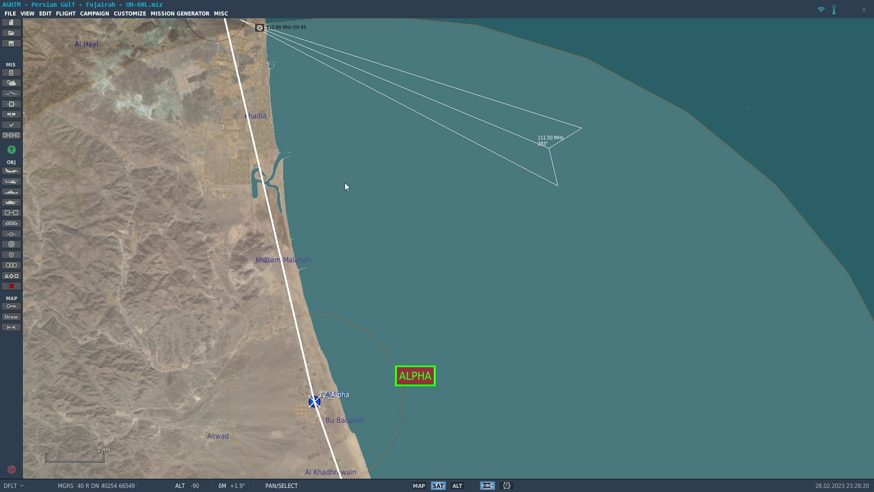
{"action": "left_click", "coordinate": [308, 209]}
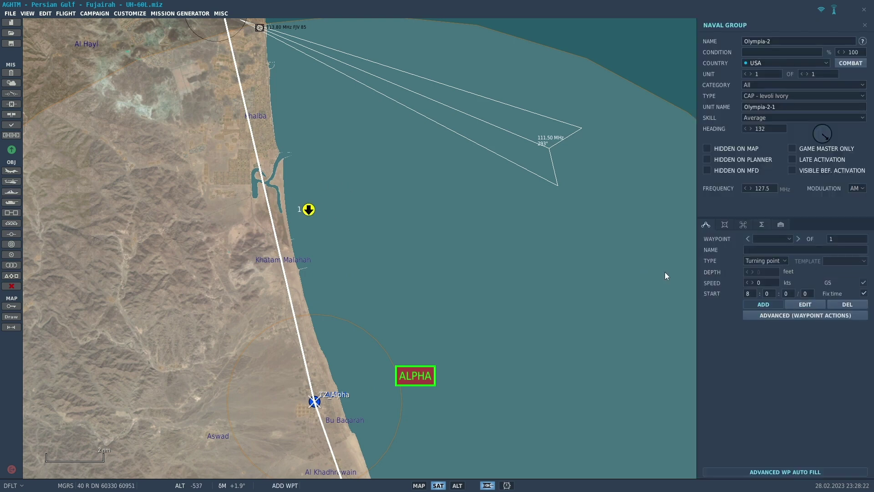
{"action": "right_click_drag", "start_coordinate": [576, 283], "coordinate": [489, 35]}
{"action": "right_click_drag", "start_coordinate": [472, 451], "coordinate": [359, 117]}
{"action": "scroll", "coordinate": [360, 118], "scroll_direction": "down", "scroll_amount": 1}
{"action": "scroll", "coordinate": [410, 214], "scroll_direction": "down", "scroll_amount": 3}
{"action": "left_click", "coordinate": [378, 180]}
{"action": "left_click", "coordinate": [477, 313]}
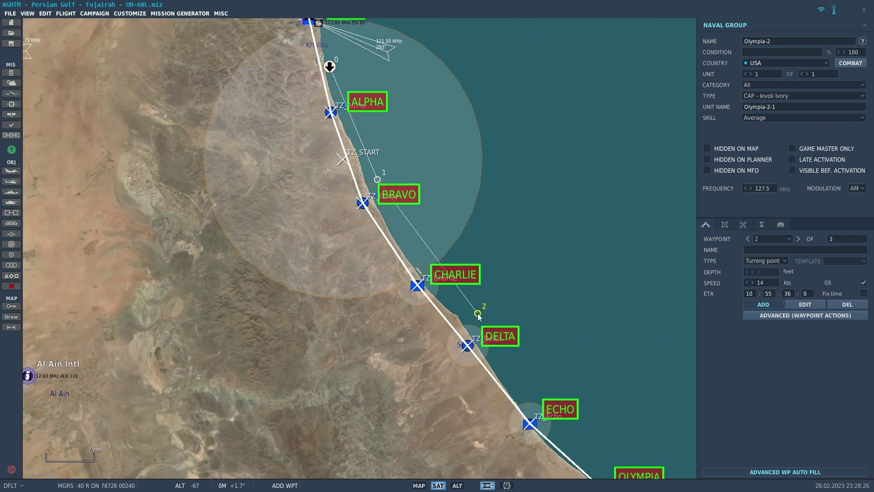
Step: Change the naval group's ship type to CAP - Container Ship and preview its model
{"action": "left_click", "coordinate": [774, 95]}
{"action": "scroll", "coordinate": [806, 128], "scroll_direction": "up", "scroll_amount": 3}
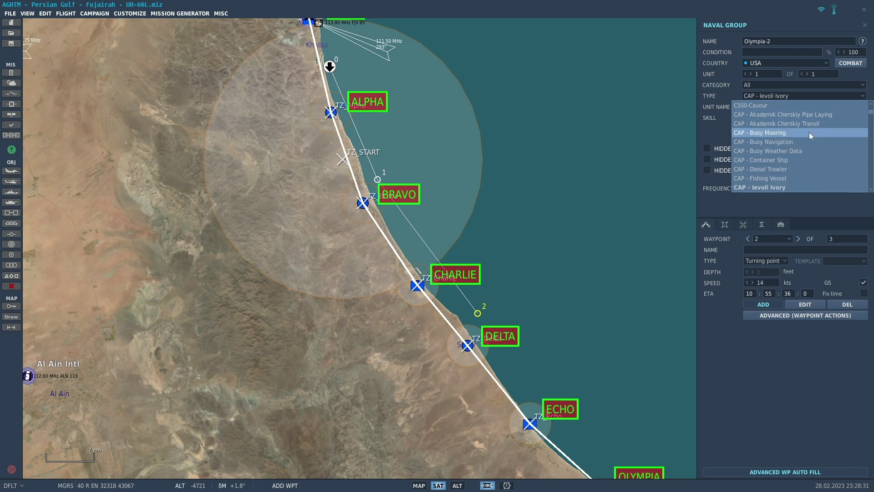
{"action": "left_click", "coordinate": [804, 161]}
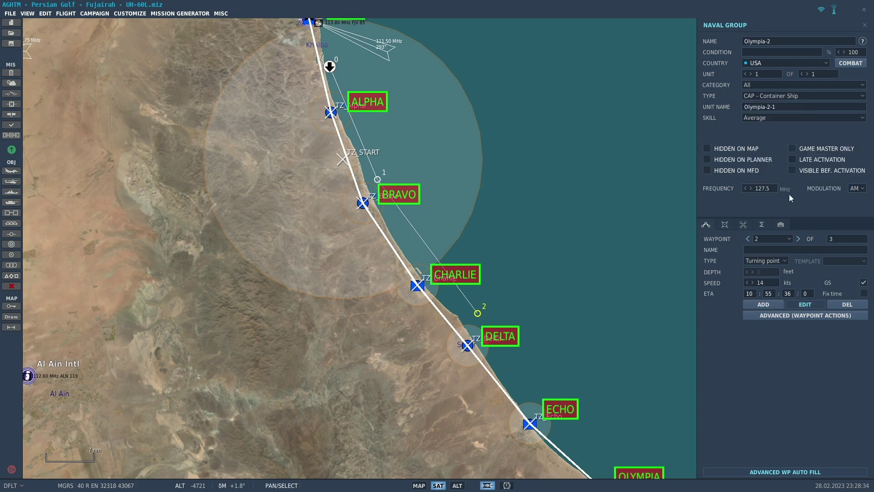
{"action": "left_click", "coordinate": [725, 224]}
{"action": "left_click_drag", "start_coordinate": [400, 324], "coordinate": [503, 300]}
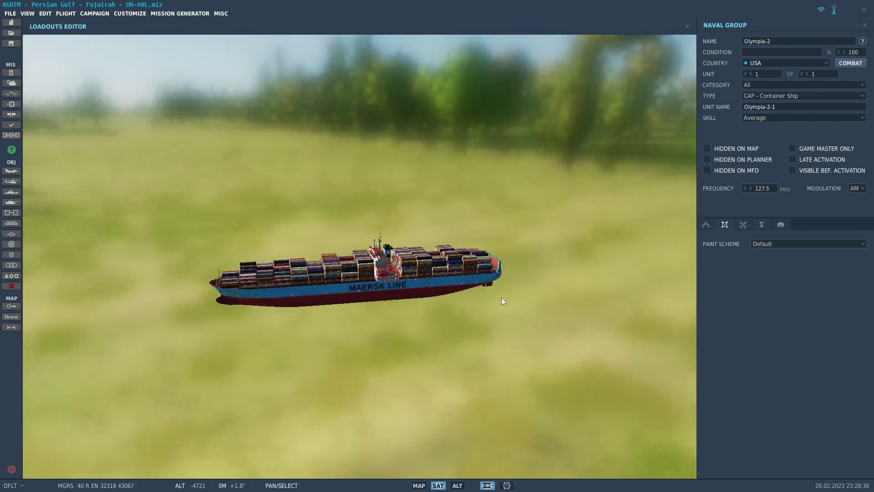
{"action": "left_click", "coordinate": [688, 26]}
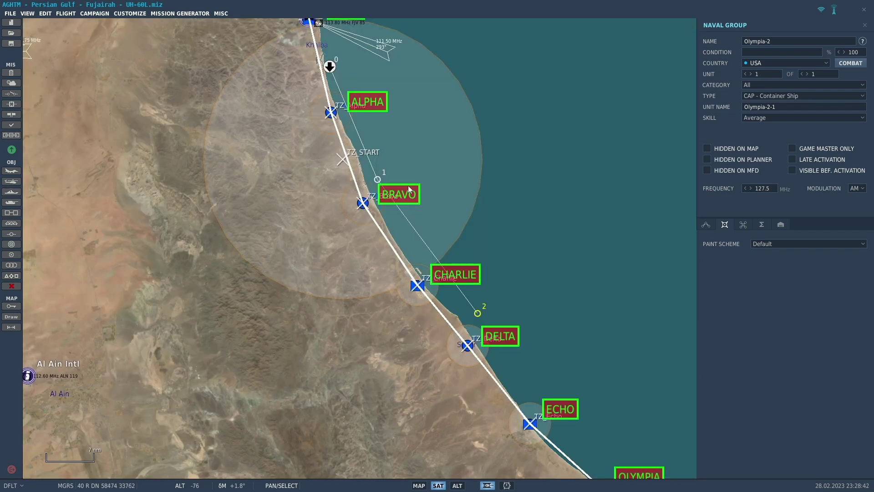
Step: Copy the container ship group and paste four copies spaced southward along the coast between Khatam Malahah and ALPHA
{"action": "scroll", "coordinate": [389, 148], "scroll_direction": "up", "scroll_amount": 2}
{"action": "left_click_drag", "start_coordinate": [334, 59], "coordinate": [406, 239]}
{"action": "scroll", "coordinate": [399, 218], "scroll_direction": "up", "scroll_amount": 5}
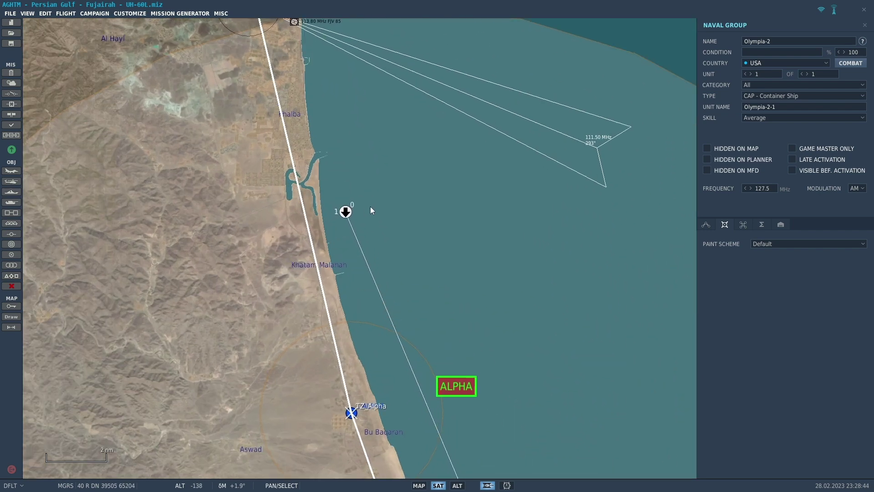
{"action": "left_click", "coordinate": [346, 212]}
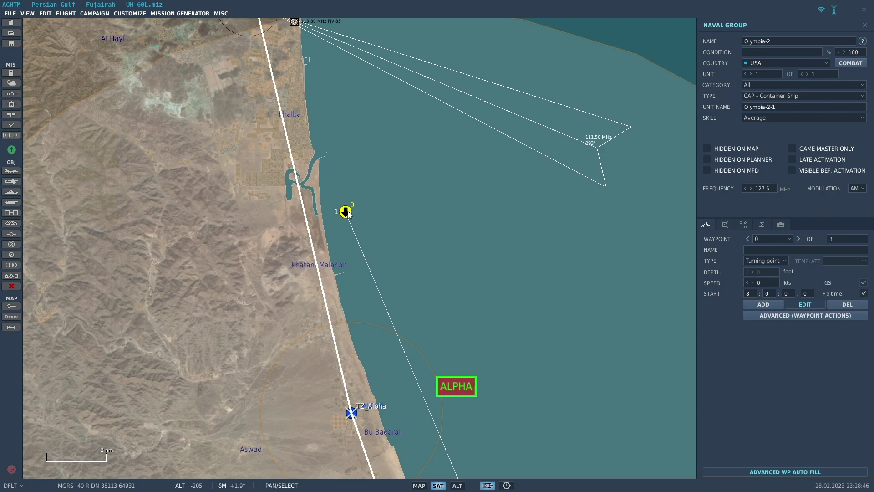
{"action": "left_click_drag", "start_coordinate": [444, 355], "coordinate": [382, 202]}
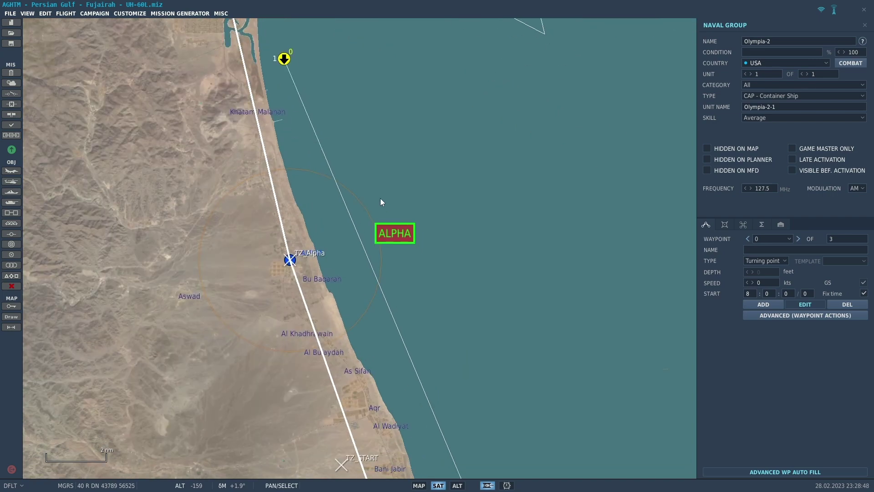
{"action": "key", "text": "ctrl+v"}
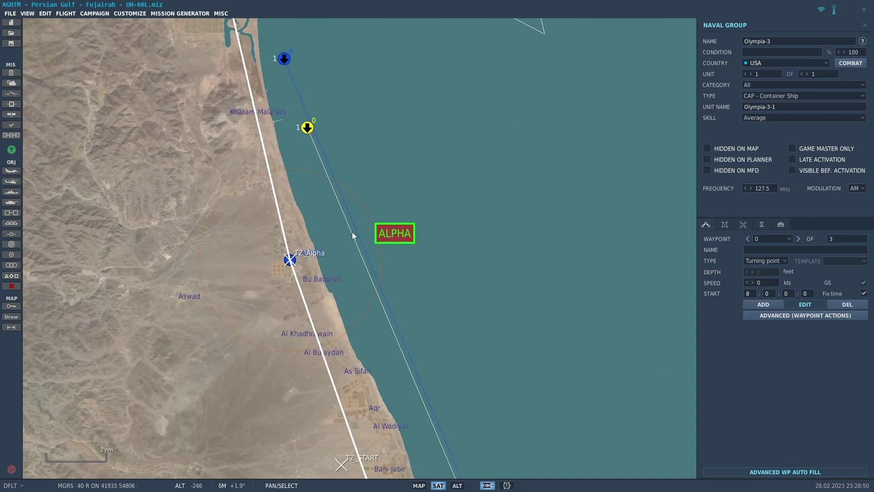
{"action": "key", "text": "ctrl+v"}
{"action": "key", "text": "ctrl+v"}
{"action": "key", "text": "ctrl+v"}
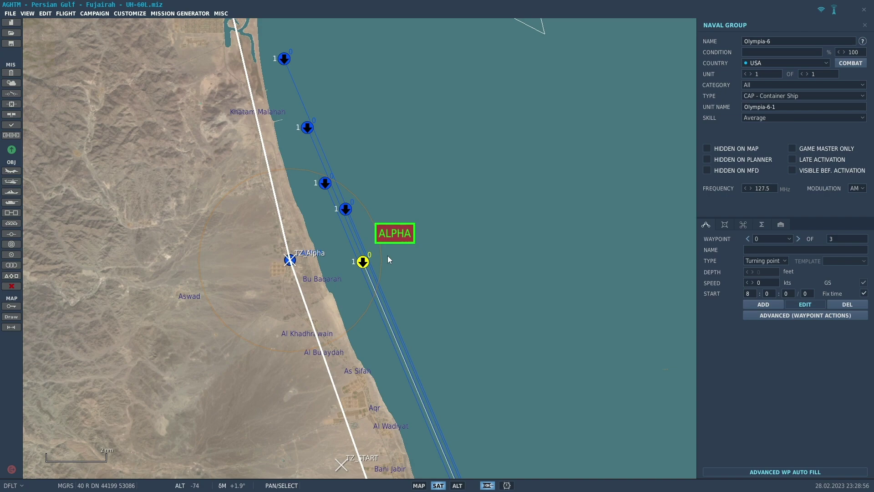
Step: Examine the ship groups and their routes along the coast between START and OLYMPIA
{"action": "scroll", "coordinate": [387, 255], "scroll_direction": "down", "scroll_amount": 5}
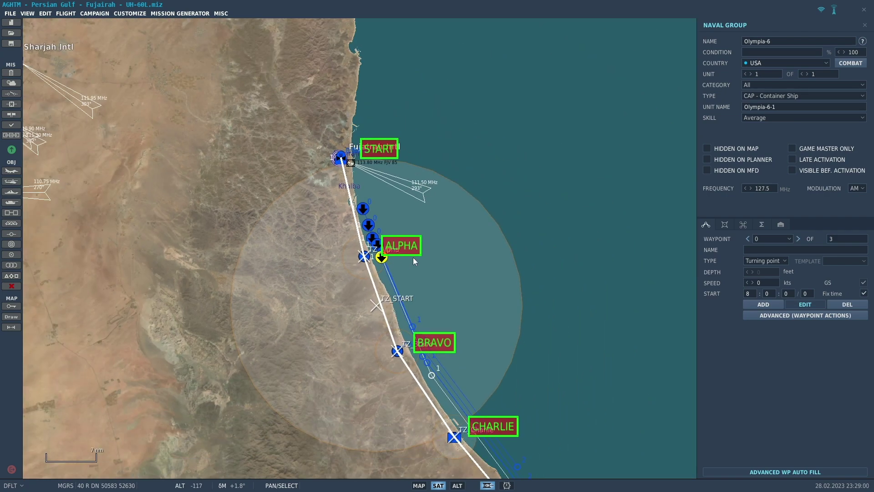
{"action": "left_click_drag", "start_coordinate": [416, 263], "coordinate": [384, 136]}
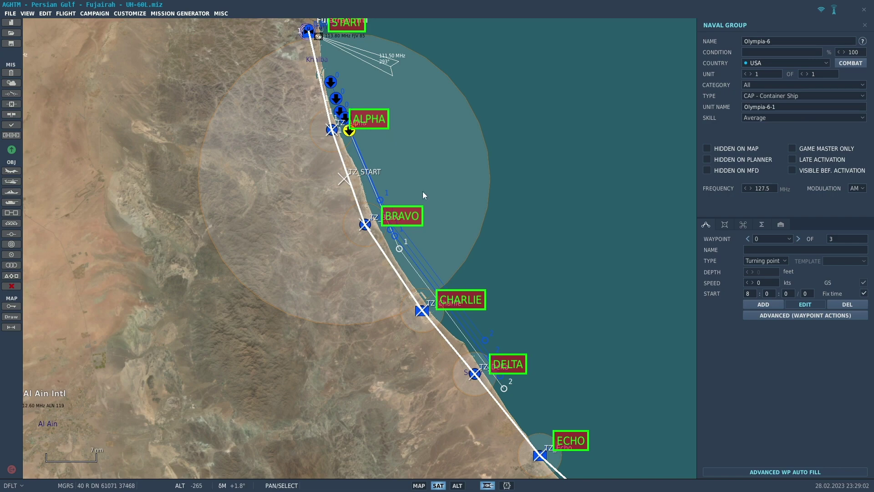
{"action": "left_click_drag", "start_coordinate": [423, 191], "coordinate": [323, 138]}
{"action": "scroll", "coordinate": [322, 140], "scroll_direction": "down", "scroll_amount": 1}
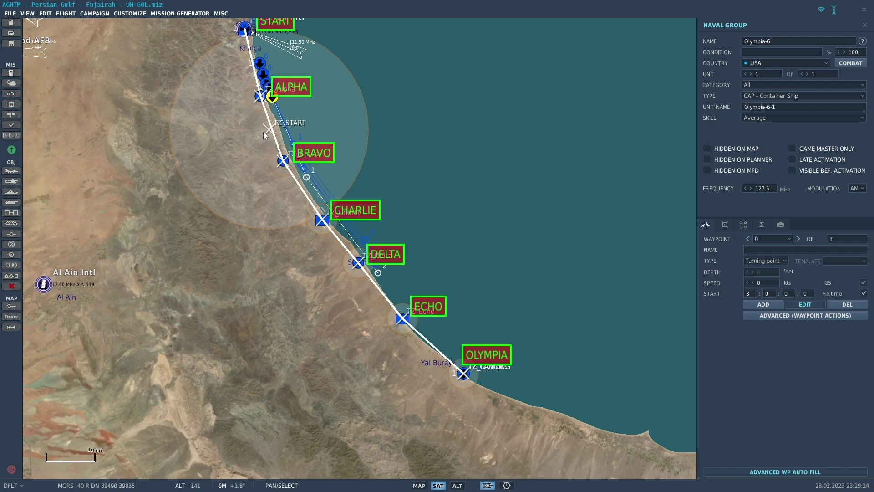
{"action": "scroll", "coordinate": [263, 133], "scroll_direction": "up", "scroll_amount": 2}
{"action": "scroll", "coordinate": [263, 132], "scroll_direction": "up", "scroll_amount": 2}
{"action": "left_click_drag", "start_coordinate": [233, 83], "coordinate": [279, 281]}
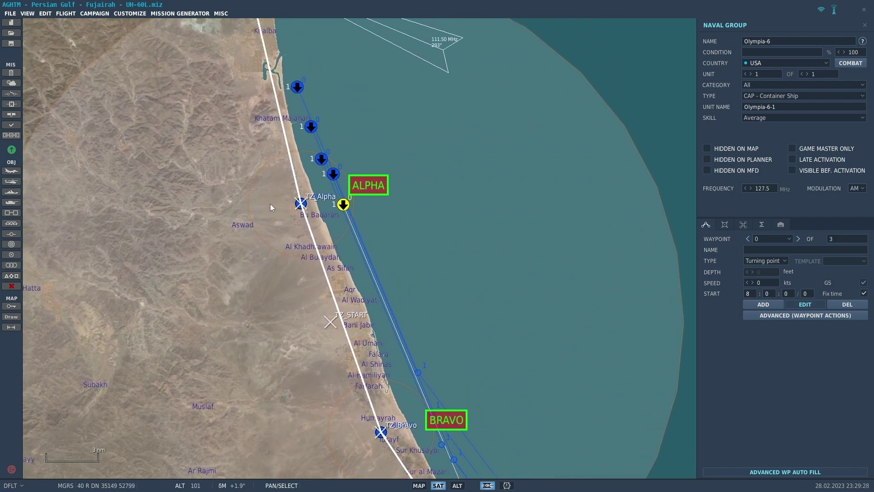
{"action": "scroll", "coordinate": [270, 203], "scroll_direction": "down", "scroll_amount": 2}
{"action": "left_click_drag", "start_coordinate": [301, 253], "coordinate": [260, 217]}
{"action": "scroll", "coordinate": [260, 217], "scroll_direction": "down", "scroll_amount": 1}
{"action": "scroll", "coordinate": [269, 242], "scroll_direction": "down", "scroll_amount": 2}
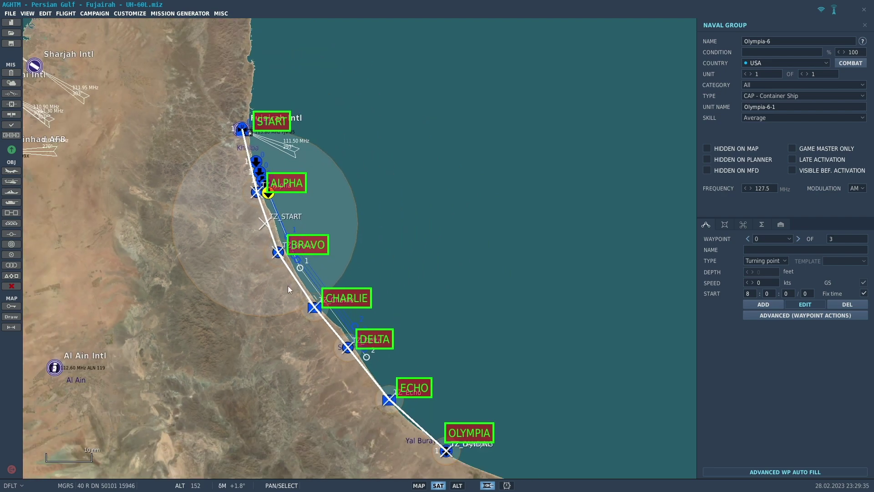
Step: Add a late-activated UH-60L group just inland of CHARLIE at 500 feet AGL with a waypoint beside START
{"action": "left_click", "coordinate": [305, 309]}
{"action": "left_click", "coordinate": [305, 310]}
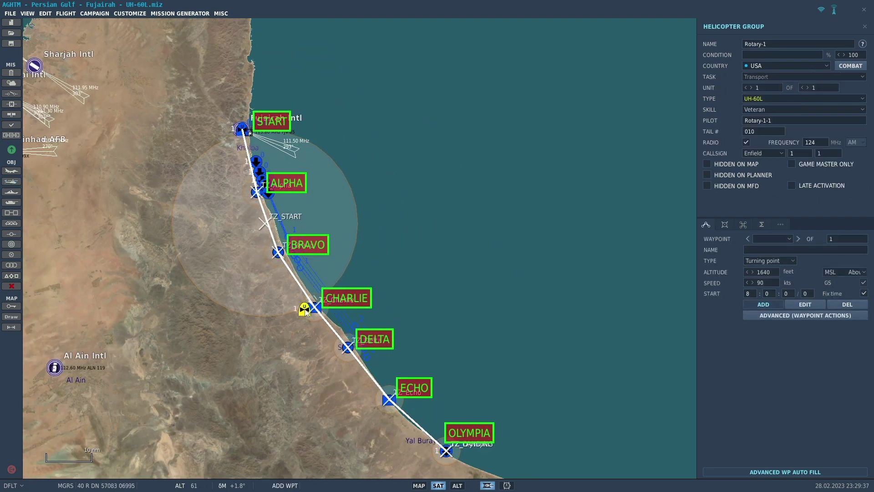
{"action": "left_click", "coordinate": [835, 272]}
{"action": "left_click", "coordinate": [831, 288]}
{"action": "type", "text": "500"}
{"action": "left_click", "coordinate": [237, 117]}
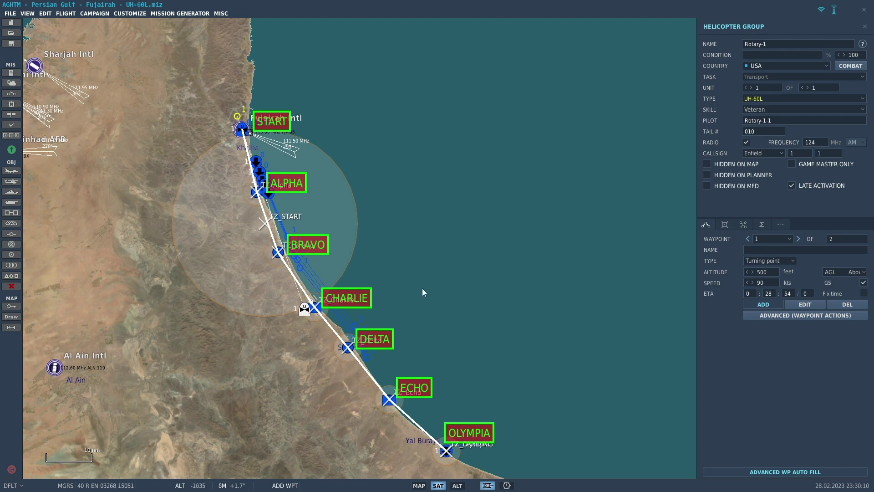
Step: Increase the Rotary-1 helicopter group to two units and delete the stray waypoint near ECHO
{"action": "left_click_drag", "start_coordinate": [422, 288], "coordinate": [391, 186]}
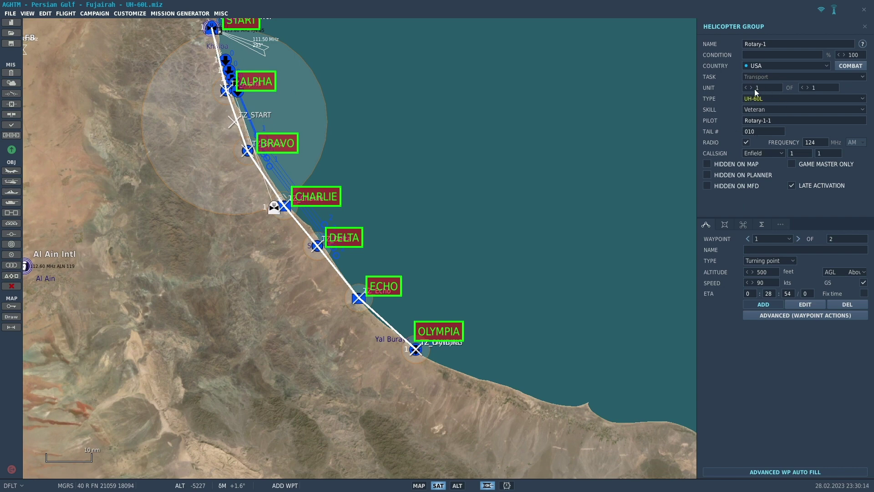
{"action": "left_click", "coordinate": [808, 87]}
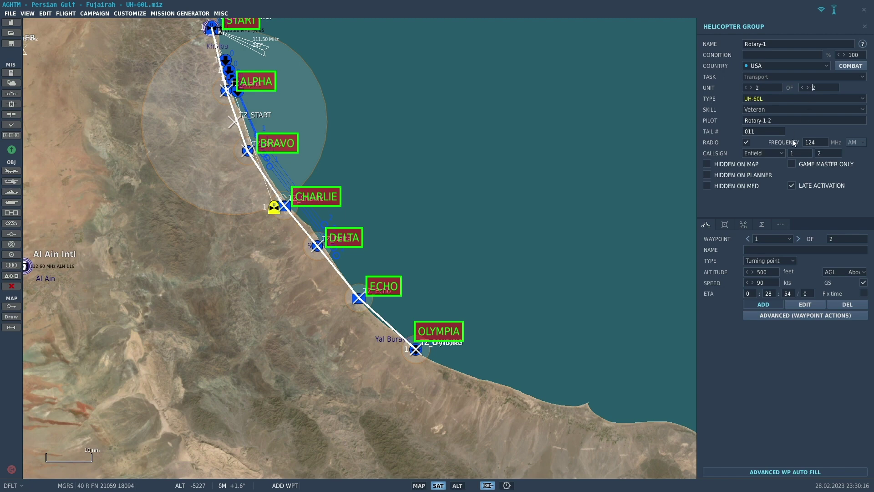
{"action": "left_click", "coordinate": [355, 306]}
{"action": "left_click", "coordinate": [840, 305]}
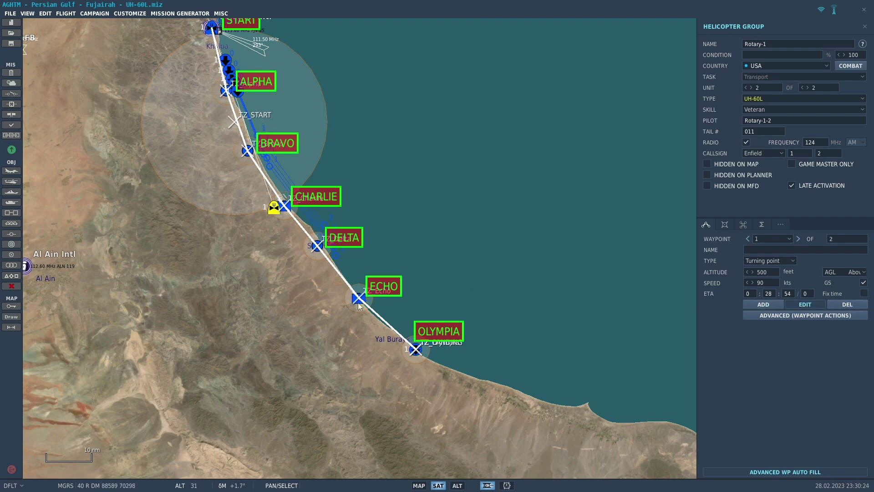
Step: Add a late-activated UH-60L group between ECHO and OLYMPIA at 500 feet AGL with a waypoint near CHARLIE
{"action": "key", "text": "h"}
{"action": "left_click", "coordinate": [376, 322]}
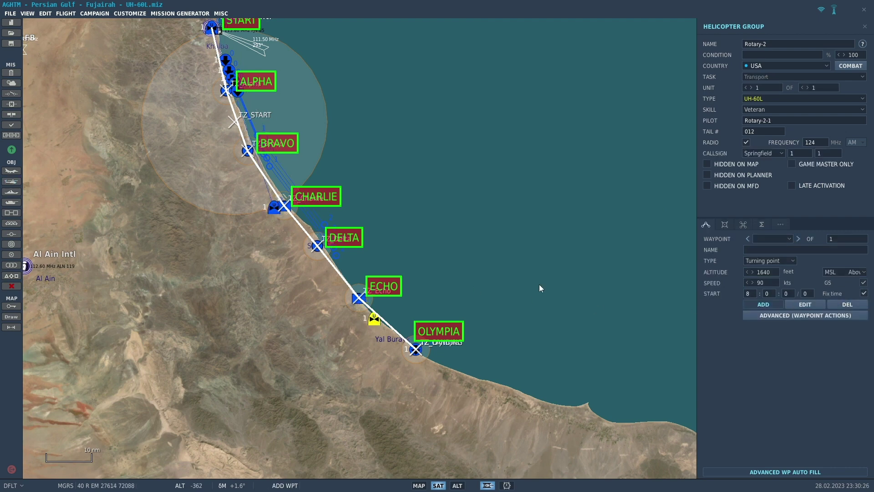
{"action": "left_click", "coordinate": [845, 272]}
{"action": "left_click", "coordinate": [809, 288]}
{"action": "type", "text": "500"}
{"action": "left_click", "coordinate": [288, 217]}
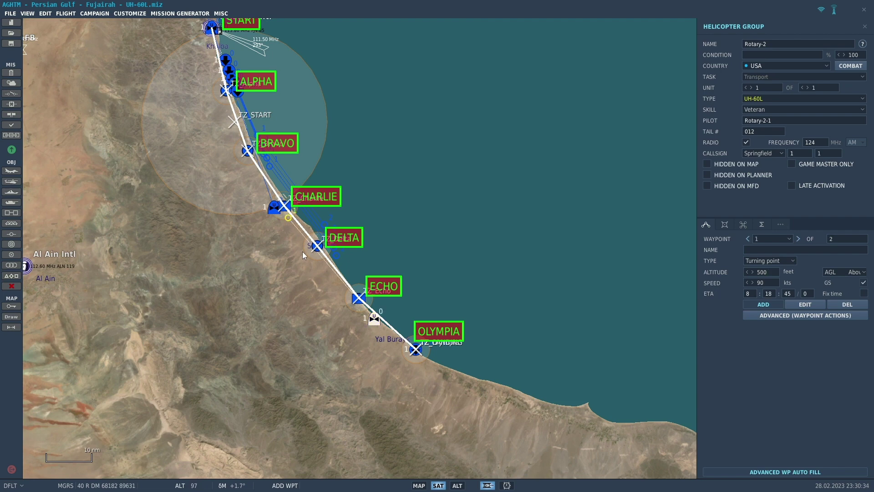
{"action": "left_click", "coordinate": [791, 187]}
{"action": "left_click_drag", "start_coordinate": [305, 288], "coordinate": [351, 349]}
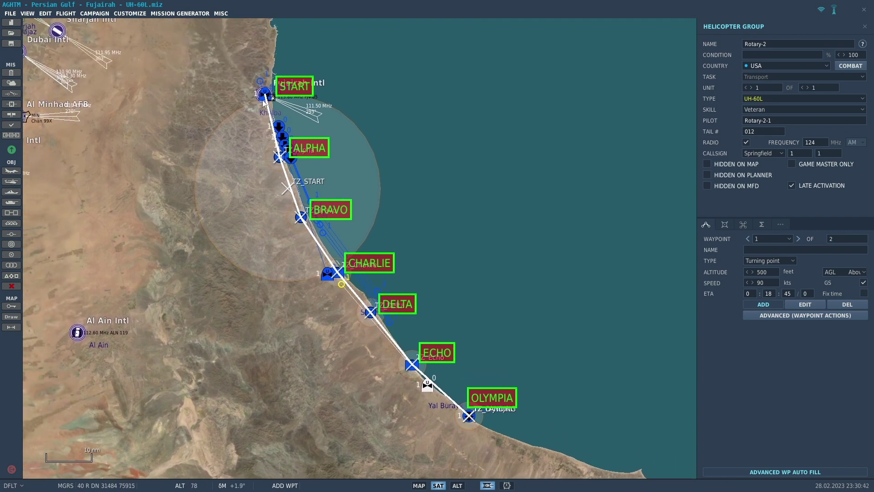
{"action": "left_click", "coordinate": [341, 284]}
{"action": "left_click", "coordinate": [845, 305]}
{"action": "left_click", "coordinate": [845, 305]}
{"action": "left_click", "coordinate": [758, 301]}
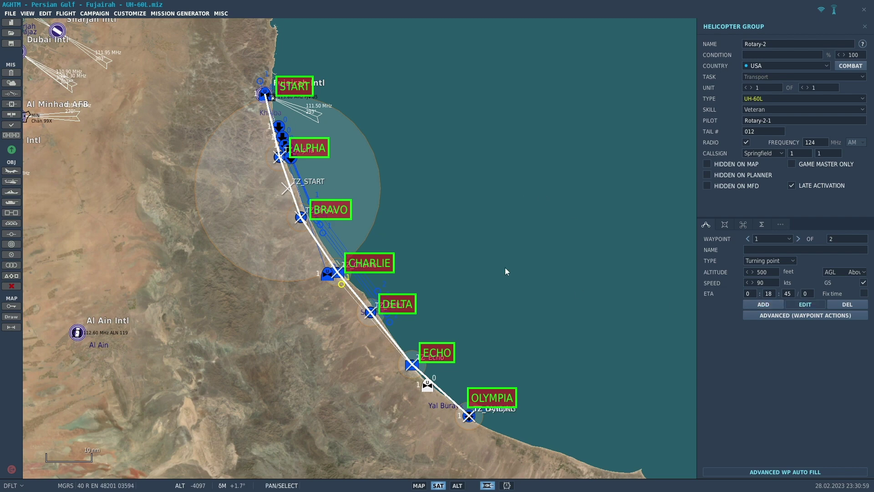
Step: Rename the helicopter group near CHARLIE to Spawn-1 and the one between ECHO and OLYMPIA to Spawn-2
{"action": "left_click", "coordinate": [328, 272]}
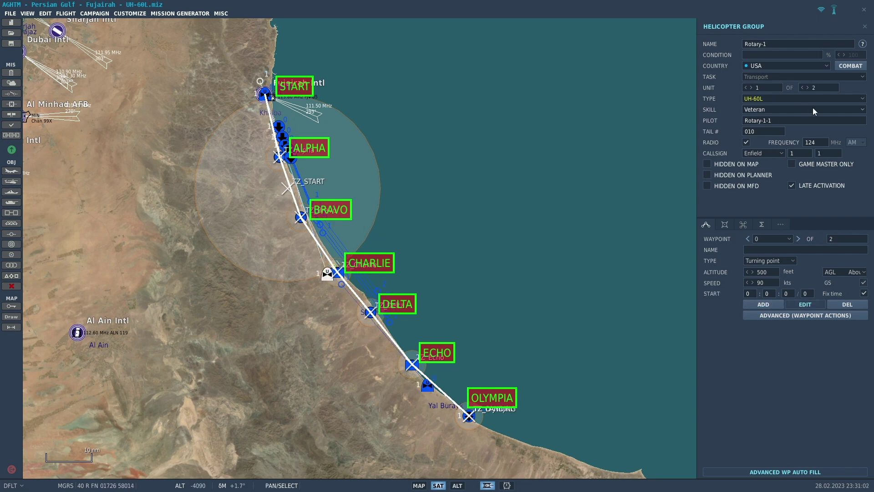
{"action": "type", "text": "Spawn-1"}
{"action": "left_click", "coordinate": [427, 385]}
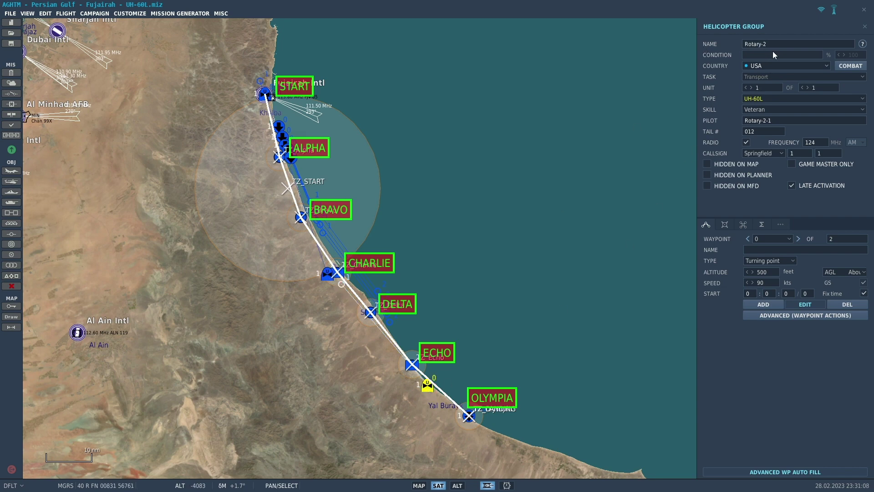
{"action": "type", "text": "Spawn-2"}
Step: Change the Spawn-2 group's helicopter type to Mi-8MTV2 and increase the group to three units
{"action": "left_click", "coordinate": [761, 97]}
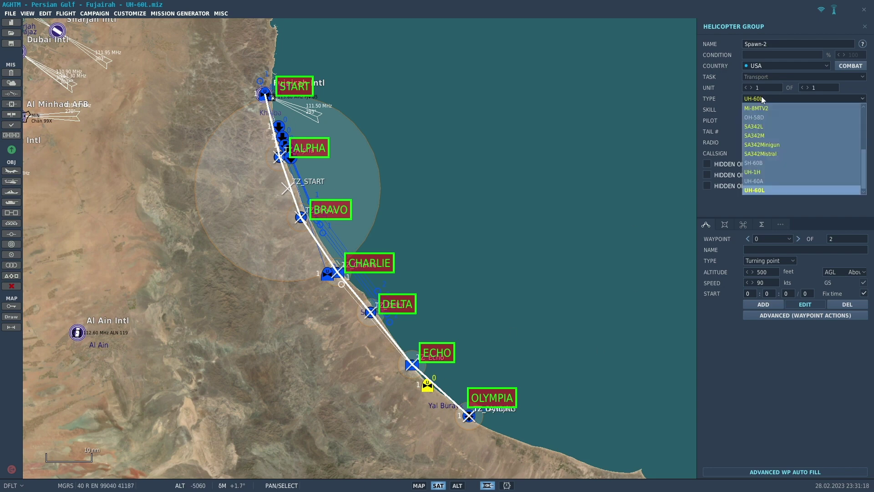
{"action": "scroll", "coordinate": [766, 153], "scroll_direction": "up", "scroll_amount": 4}
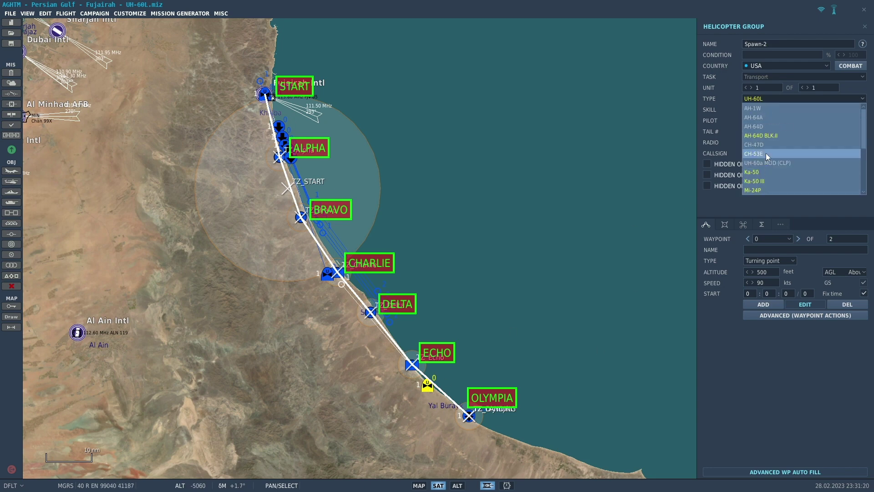
{"action": "scroll", "coordinate": [766, 153], "scroll_direction": "down", "scroll_amount": 3}
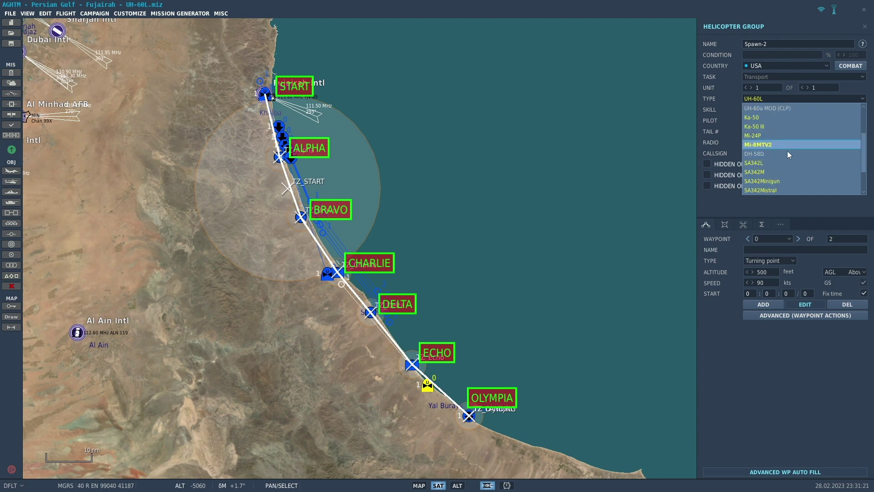
{"action": "left_click", "coordinate": [786, 146]}
{"action": "left_click", "coordinate": [810, 87]}
{"action": "left_click", "coordinate": [809, 87]}
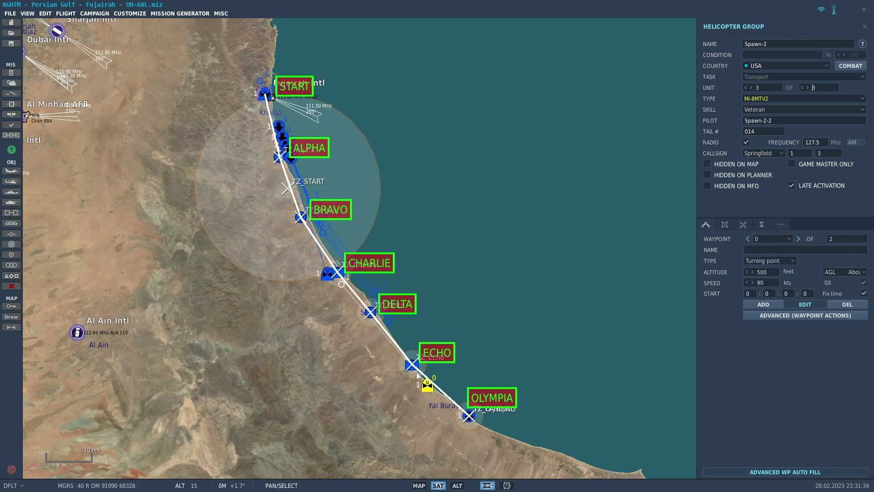
Step: Open the mission's trigger list and review the sound actions of the Mission Start trigger, including the A.ogg entry
{"action": "left_click_drag", "start_coordinate": [245, 250], "coordinate": [288, 262]}
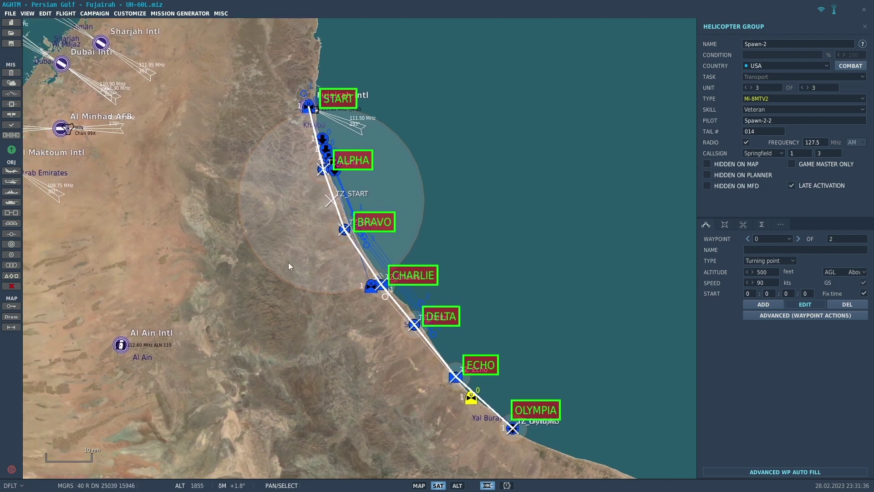
{"action": "left_click", "coordinate": [178, 156]}
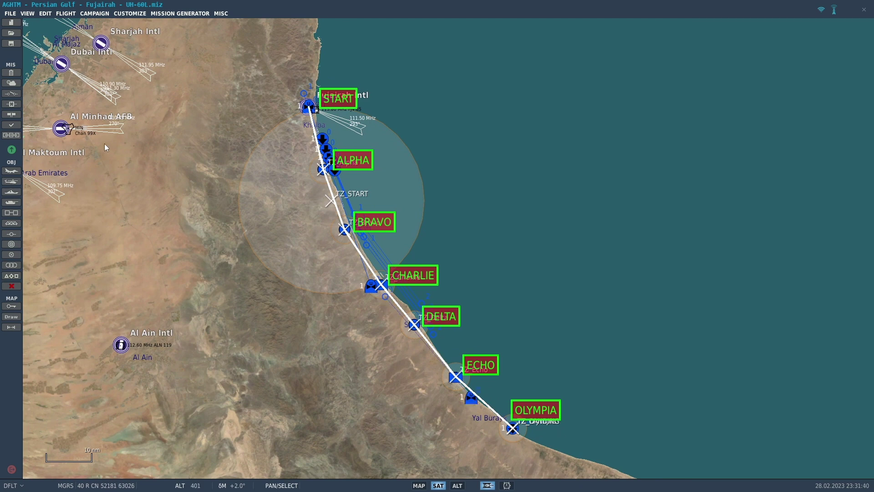
{"action": "left_click", "coordinate": [12, 94]}
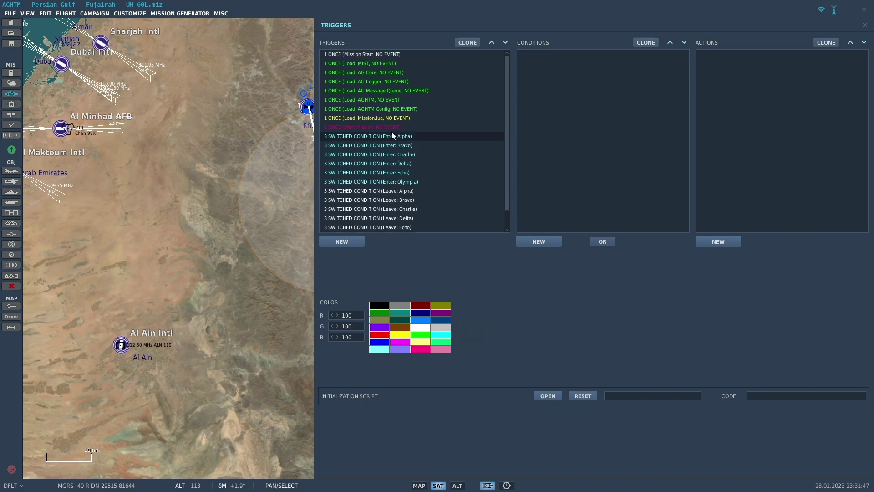
{"action": "left_click", "coordinate": [374, 54]}
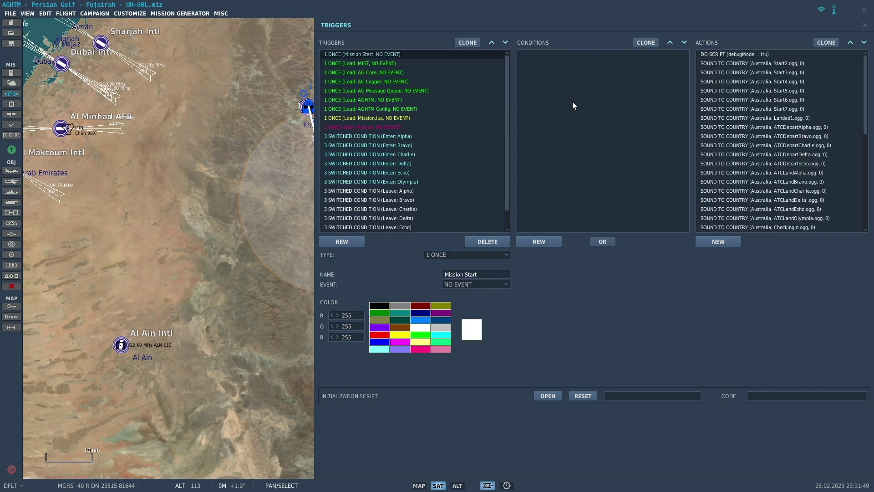
{"action": "scroll", "coordinate": [723, 95], "scroll_direction": "down", "scroll_amount": 8}
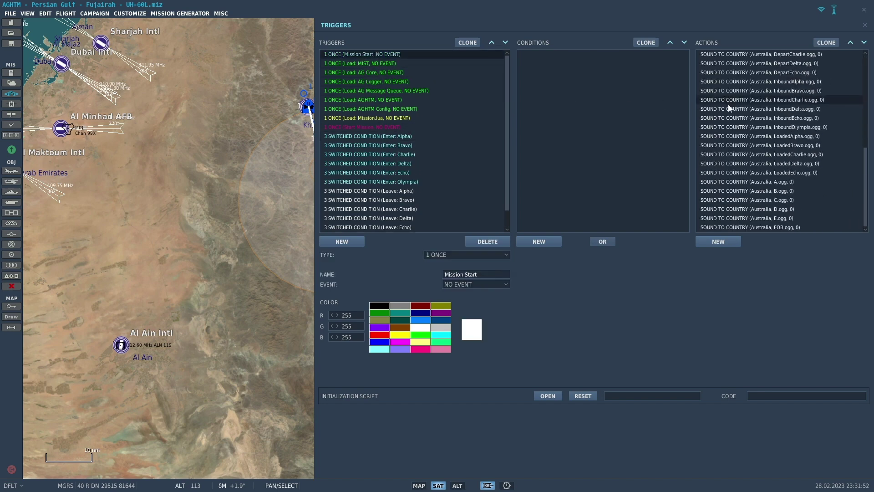
{"action": "scroll", "coordinate": [745, 172], "scroll_direction": "up", "scroll_amount": 8}
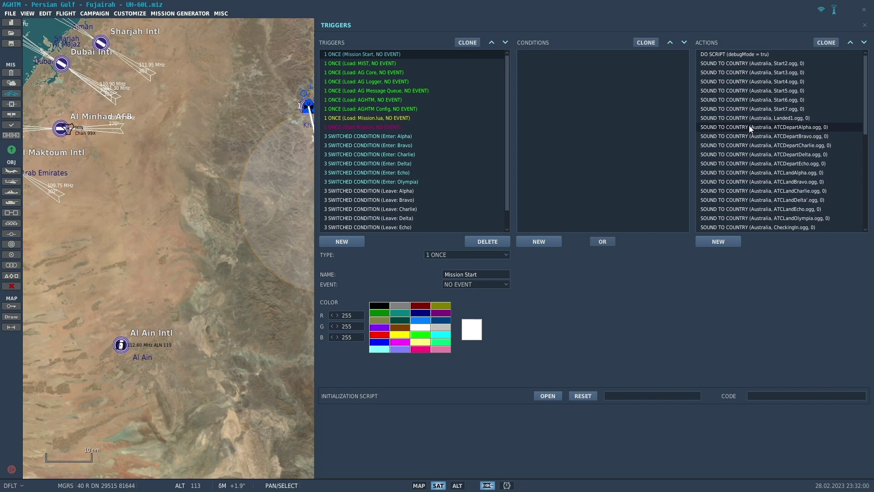
{"action": "scroll", "coordinate": [748, 124], "scroll_direction": "down", "scroll_amount": 8}
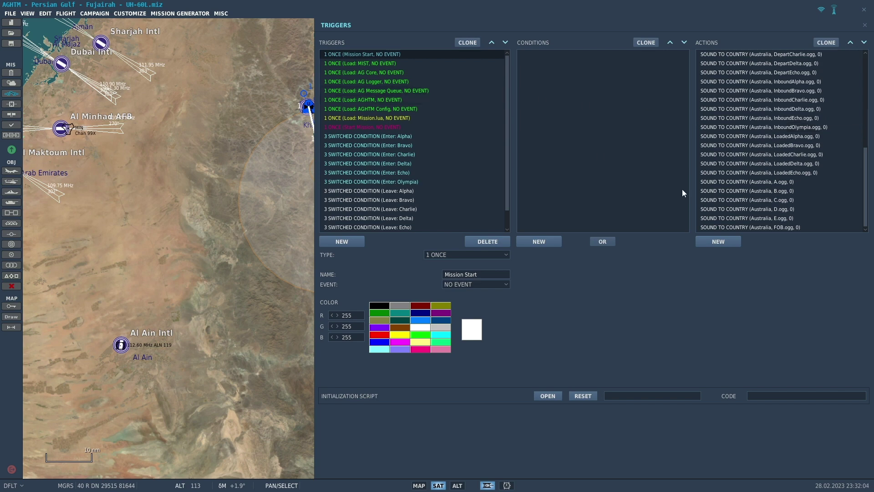
{"action": "left_click", "coordinate": [763, 182]}
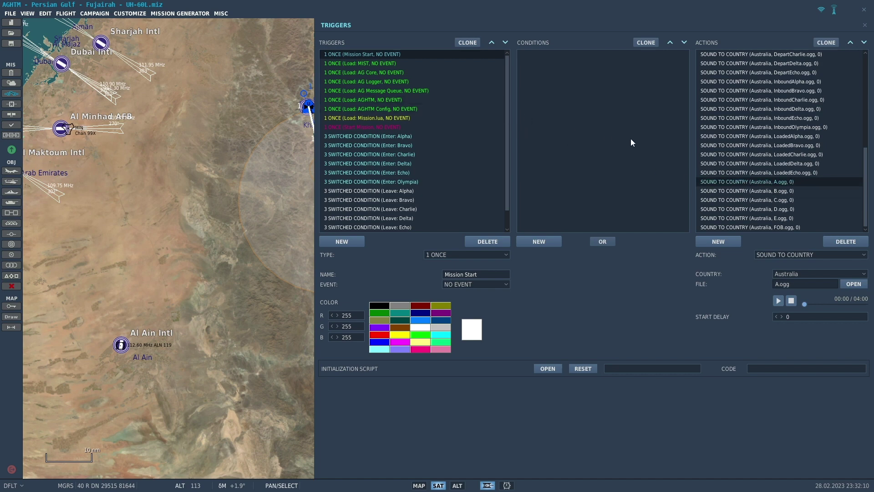
{"action": "scroll", "coordinate": [747, 162], "scroll_direction": "up", "scroll_amount": 8}
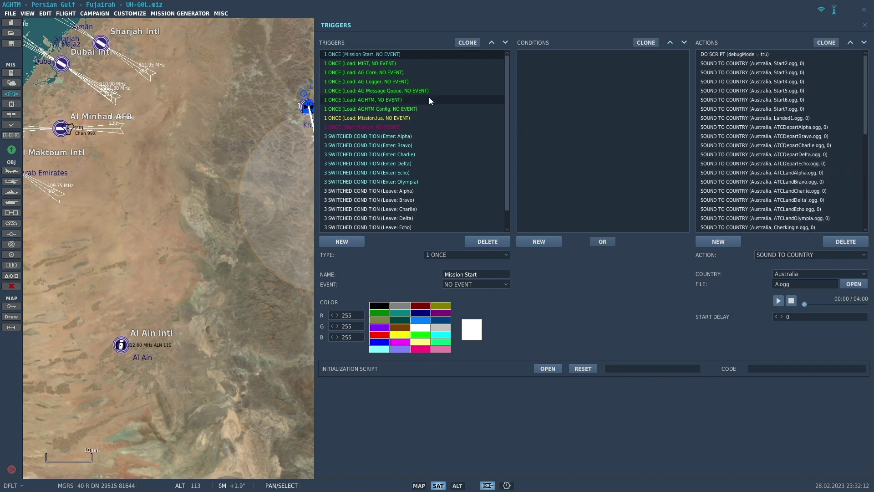
Step: Inspect the conditions and script files of the Load triggers for MIST, AGHTM, AGHTM Config and Mission.lua
{"action": "left_click", "coordinate": [375, 63]}
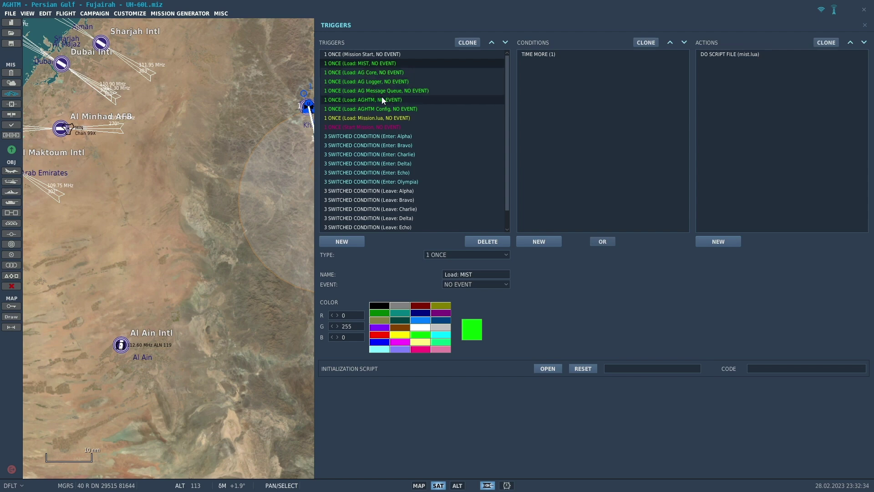
{"action": "left_click", "coordinate": [361, 99]}
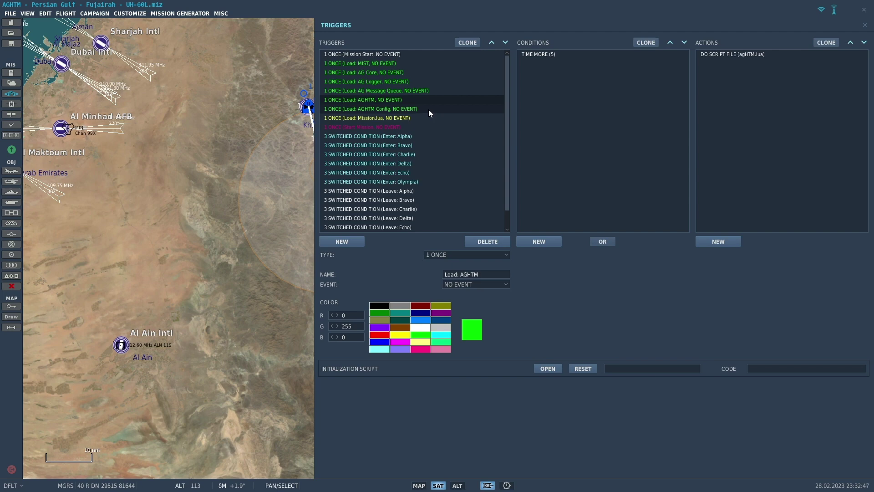
{"action": "left_click", "coordinate": [393, 108]}
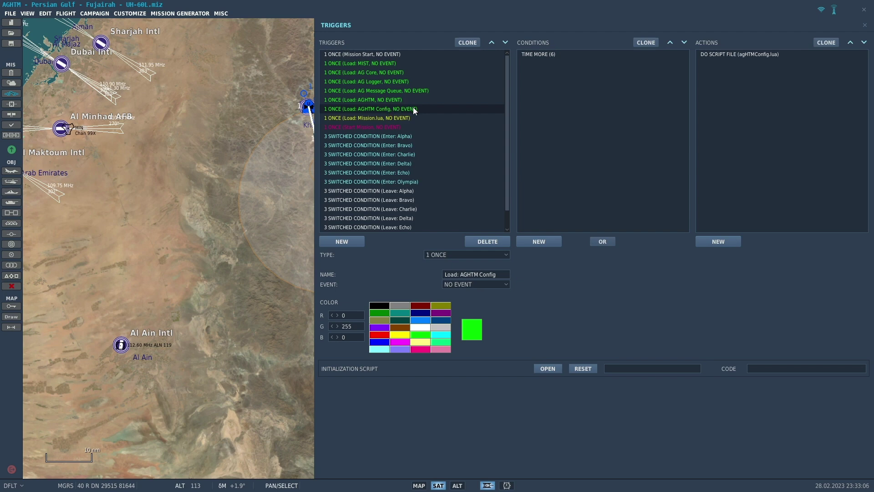
{"action": "left_click", "coordinate": [382, 118]}
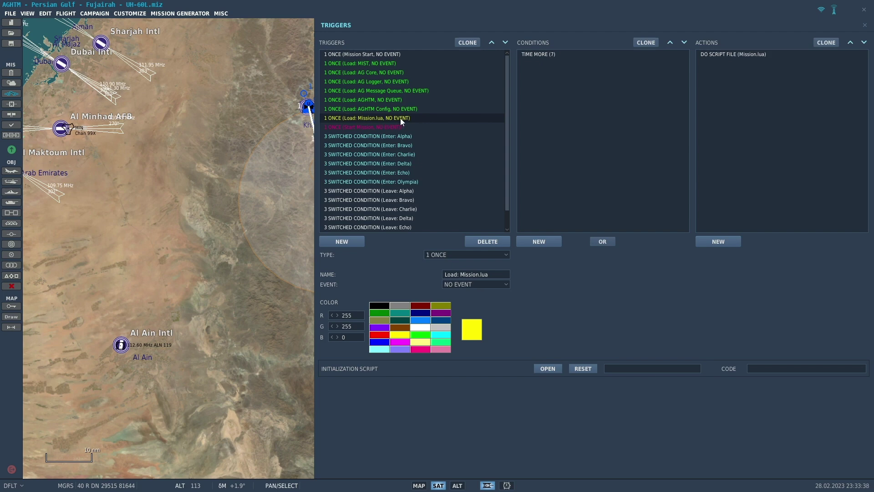
Step: Examine the Start Mission trigger's zone condition and the script its action runs
{"action": "scroll", "coordinate": [401, 118], "scroll_direction": "down", "scroll_amount": 1}
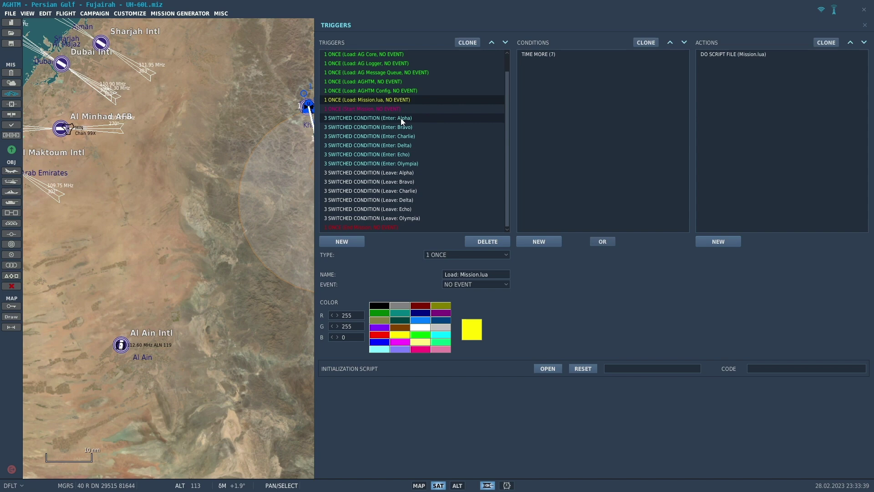
{"action": "left_click", "coordinate": [373, 108]}
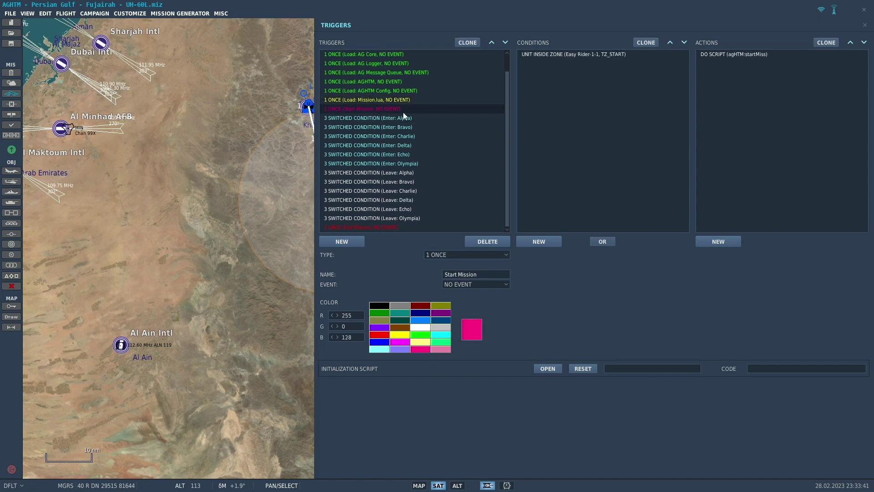
{"action": "left_click", "coordinate": [568, 57]}
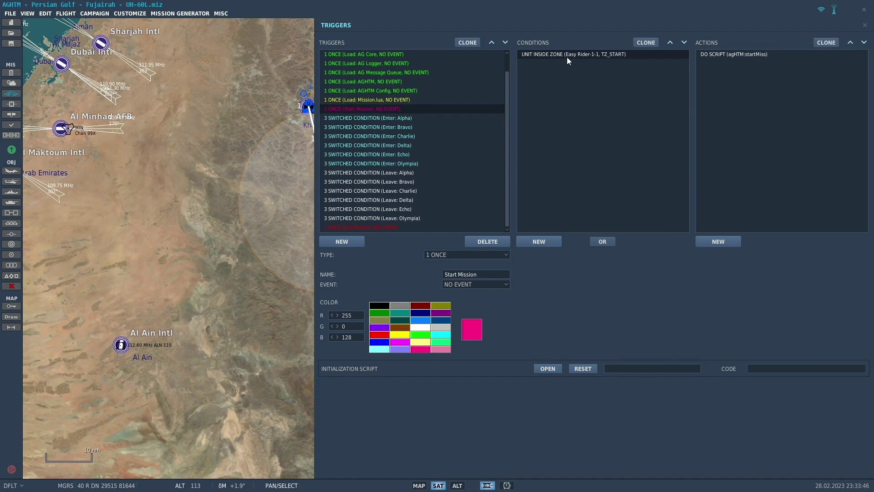
{"action": "left_click", "coordinate": [567, 56]}
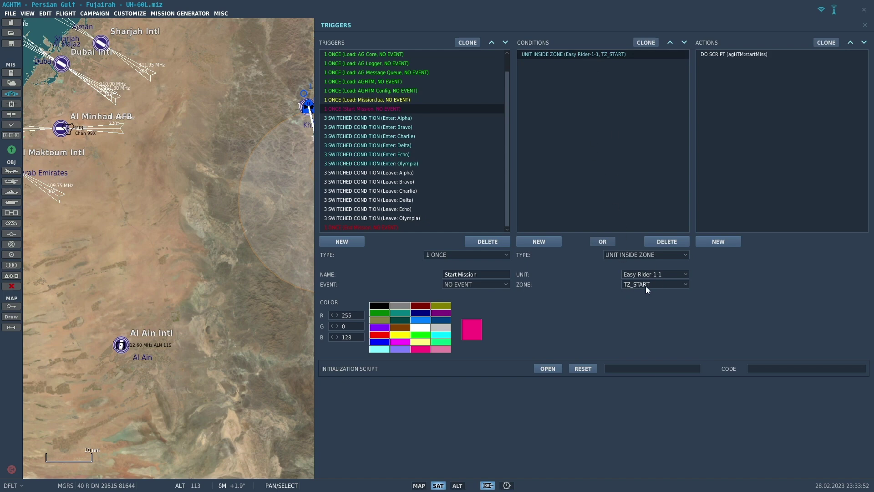
{"action": "left_click", "coordinate": [730, 55]}
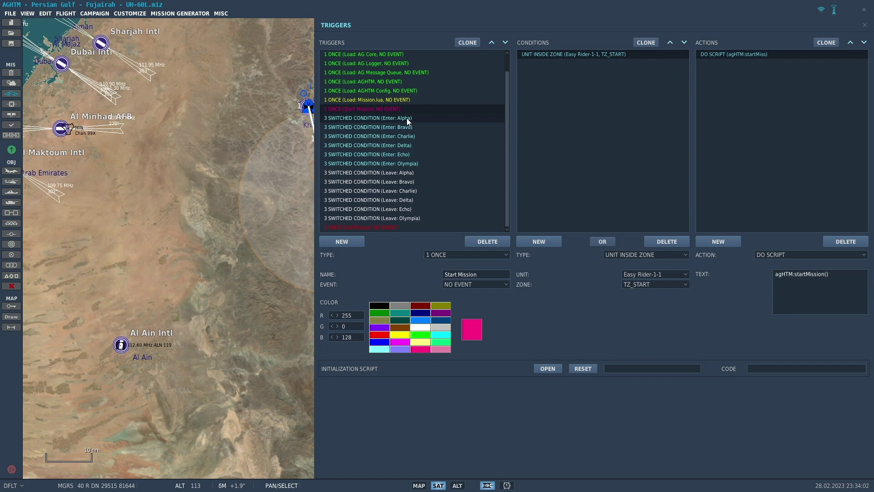
Step: Review the conditions and actions of the Enter triggers for the zones from Alpha to Olympia
{"action": "left_click", "coordinate": [376, 121]}
{"action": "left_click", "coordinate": [383, 125]}
{"action": "left_click", "coordinate": [383, 136]}
{"action": "left_click", "coordinate": [379, 145]}
{"action": "left_click", "coordinate": [380, 155]}
{"action": "left_click", "coordinate": [378, 161]}
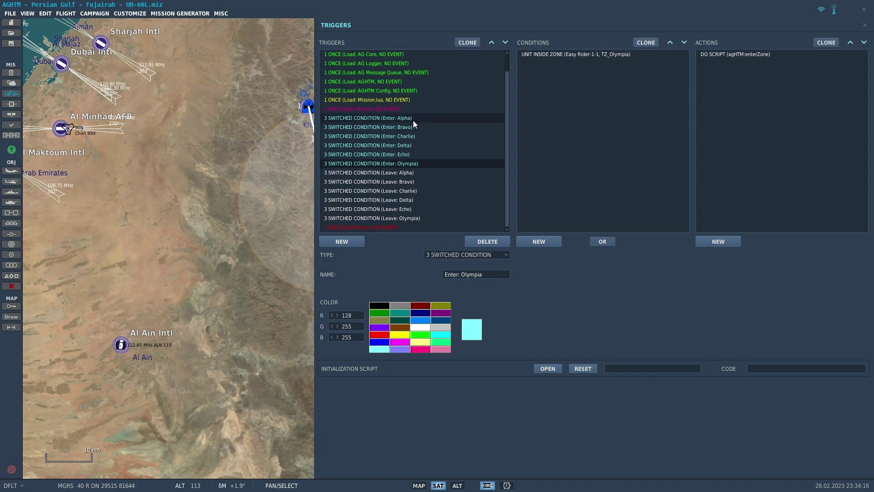
{"action": "left_click", "coordinate": [419, 137]}
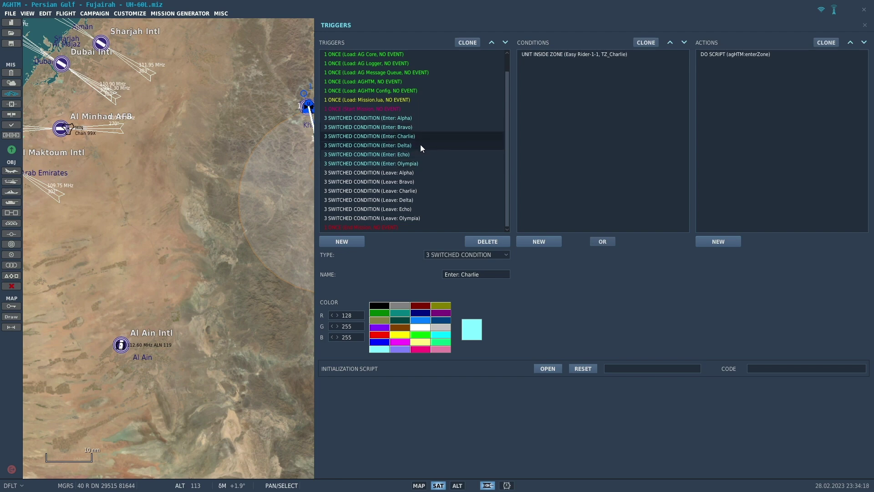
{"action": "left_click", "coordinate": [418, 145]}
{"action": "left_click", "coordinate": [417, 154]}
{"action": "left_click", "coordinate": [417, 162]}
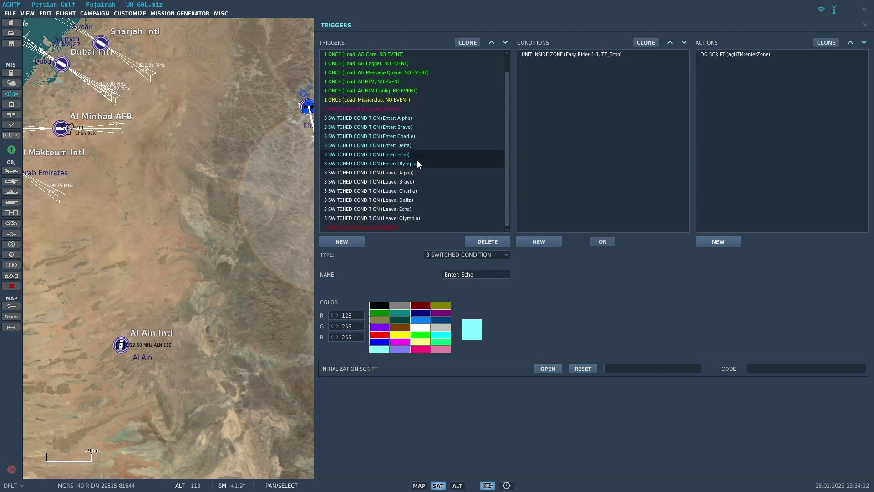
{"action": "left_click", "coordinate": [419, 121]}
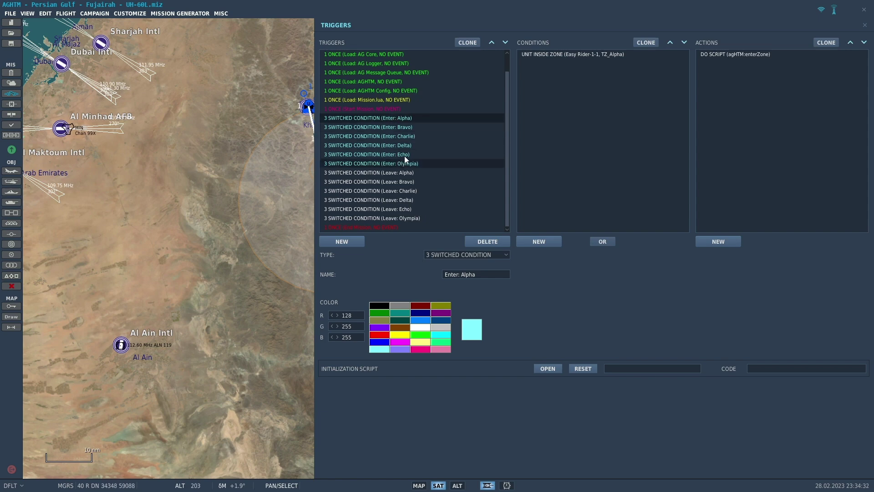
Step: Check the conditions and actions of the Leave triggers for Alpha, Bravo and Charlie
{"action": "left_click", "coordinate": [394, 172]}
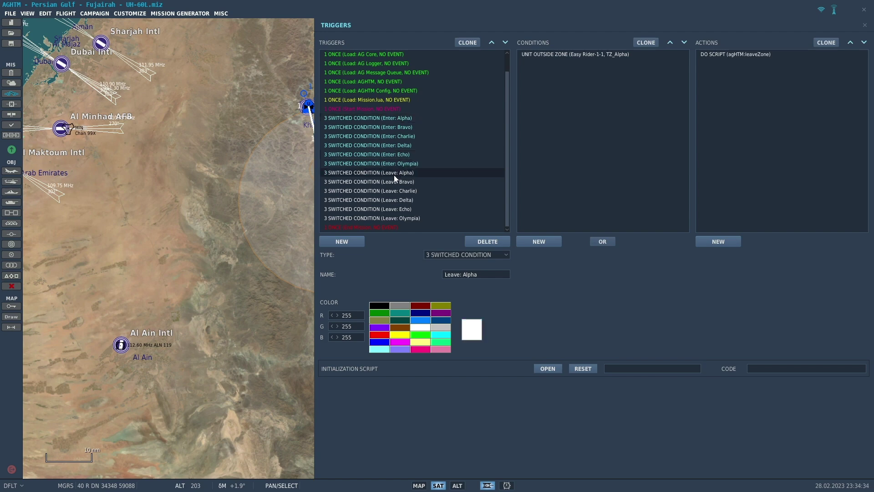
{"action": "left_click", "coordinate": [390, 182]}
{"action": "left_click", "coordinate": [389, 189]}
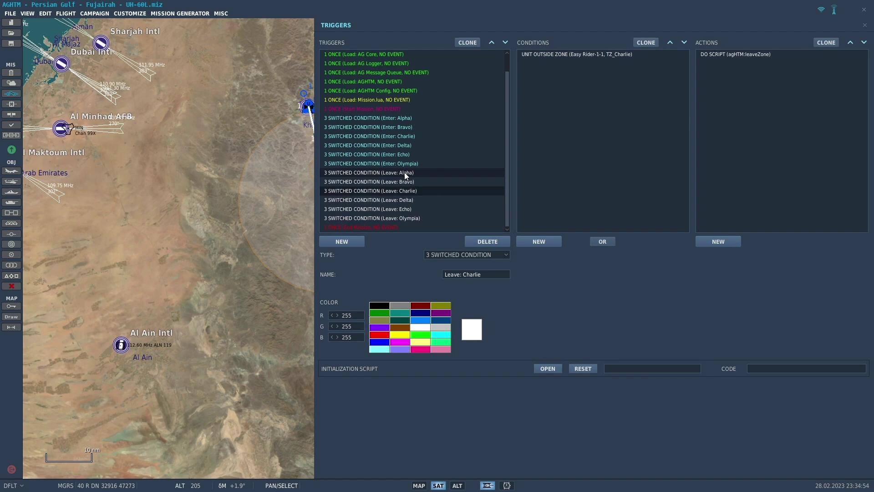
Step: Inspect the End Mission trigger's conditions and the winner and text of its action, and close the trigger list
{"action": "left_click", "coordinate": [381, 227]}
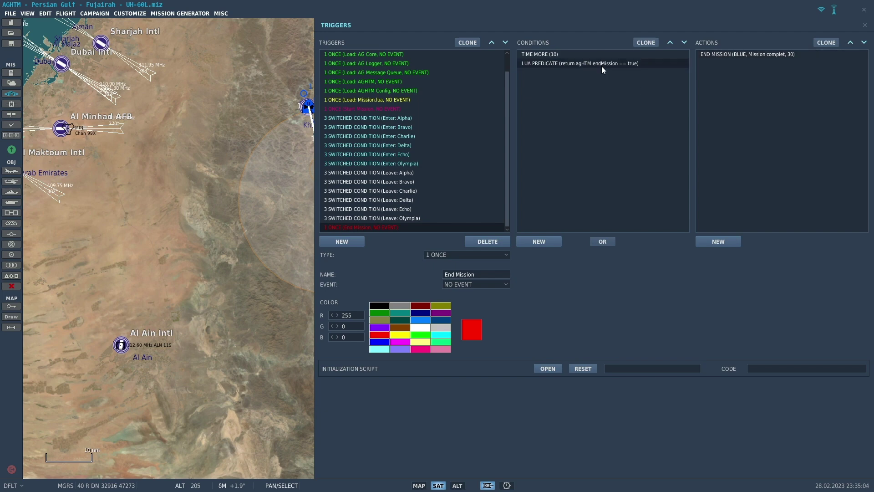
{"action": "left_click", "coordinate": [752, 54]}
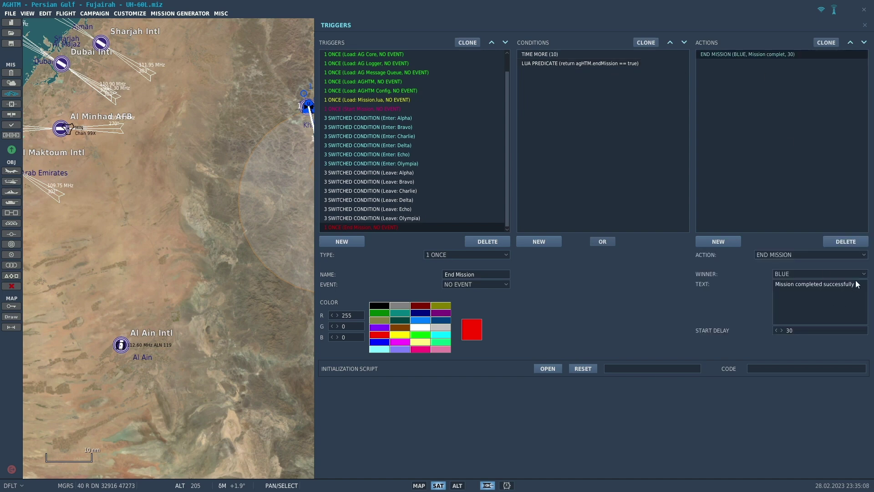
{"action": "left_click_drag", "start_coordinate": [856, 283], "coordinate": [779, 285]}
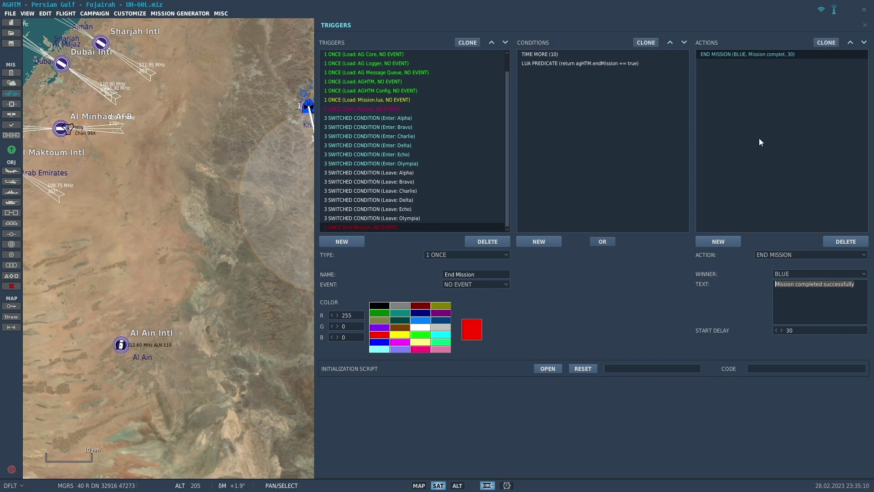
{"action": "left_click", "coordinate": [864, 24]}
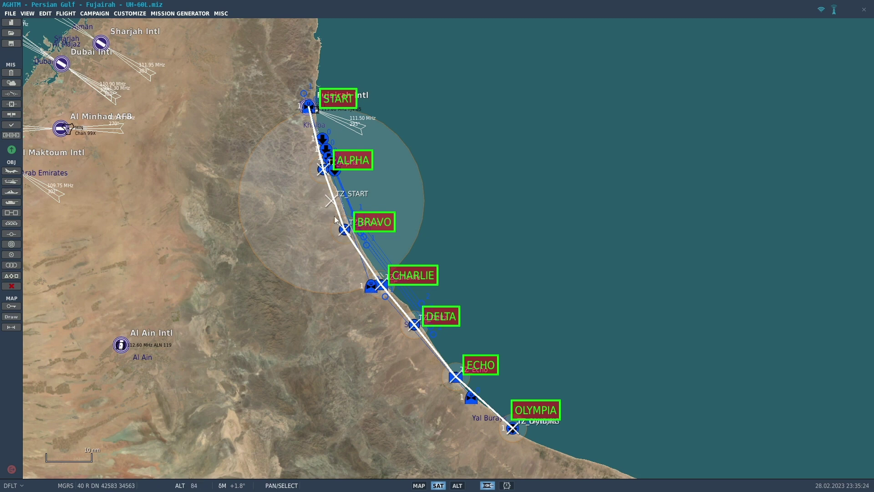
Step: Check the settings of the Spawn-1 group near CHARLIE and the Spawn-2 group between ECHO and OLYMPIA
{"action": "left_click", "coordinate": [371, 289]}
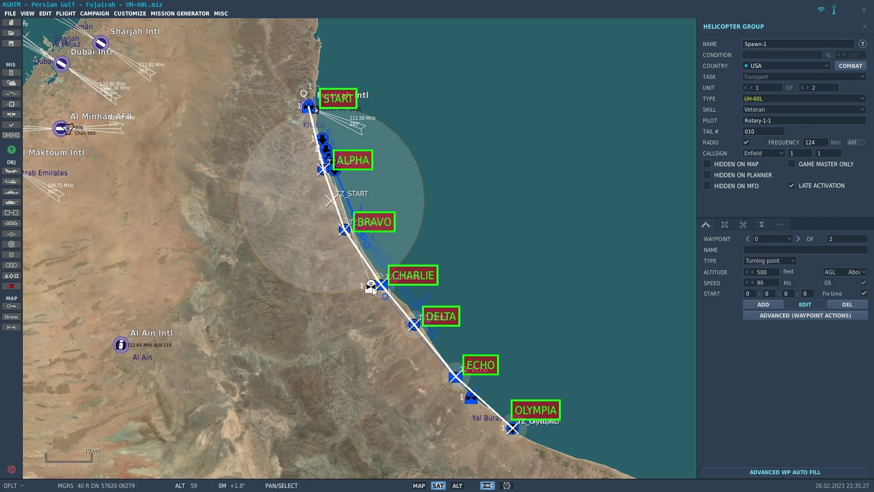
{"action": "scroll", "coordinate": [440, 363], "scroll_direction": "up", "scroll_amount": 3}
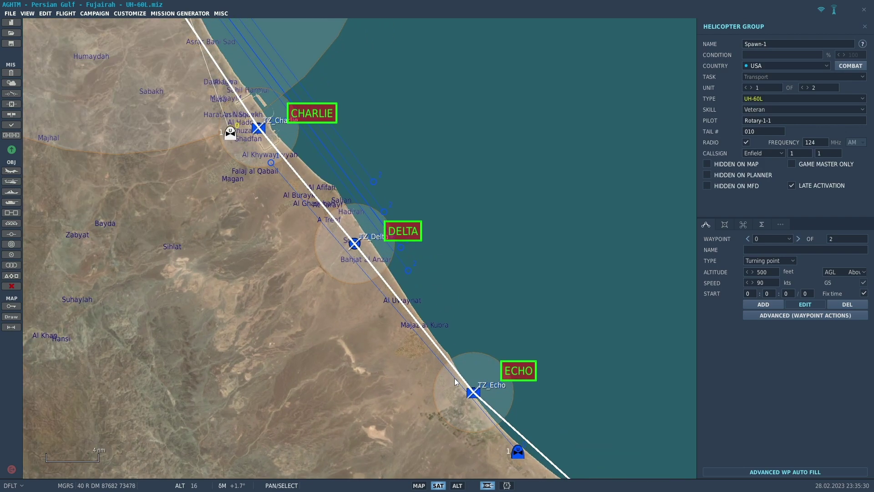
{"action": "right_click_drag", "start_coordinate": [472, 395], "coordinate": [527, 449]}
{"action": "left_click", "coordinate": [519, 453]}
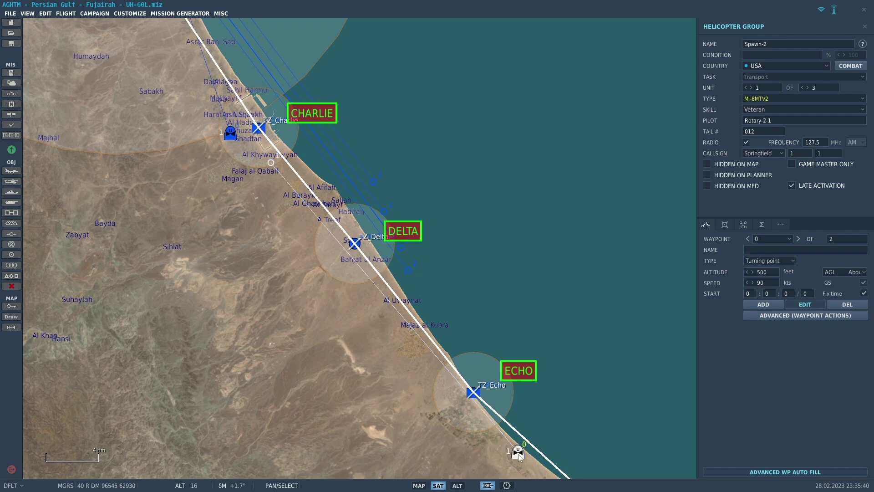
{"action": "scroll", "coordinate": [188, 256], "scroll_direction": "down", "scroll_amount": 2}
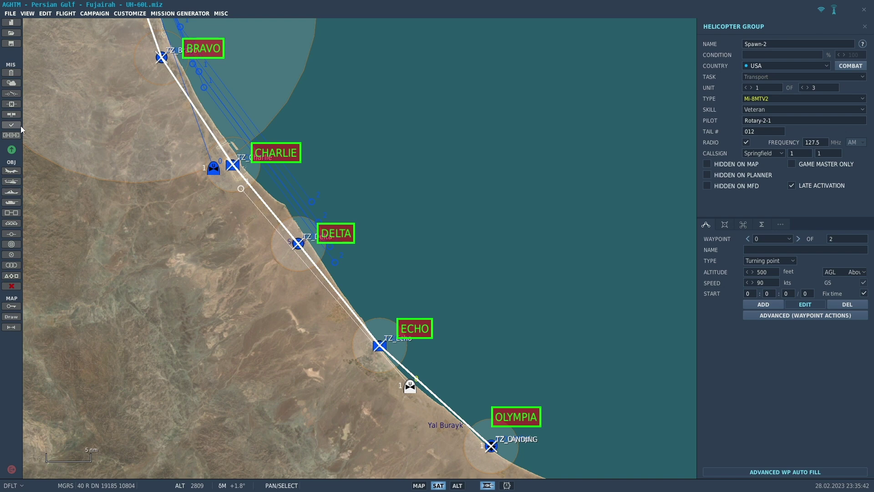
Step: Open the mission's trigger list and select the Enter: Bravo trigger
{"action": "left_click", "coordinate": [11, 93]}
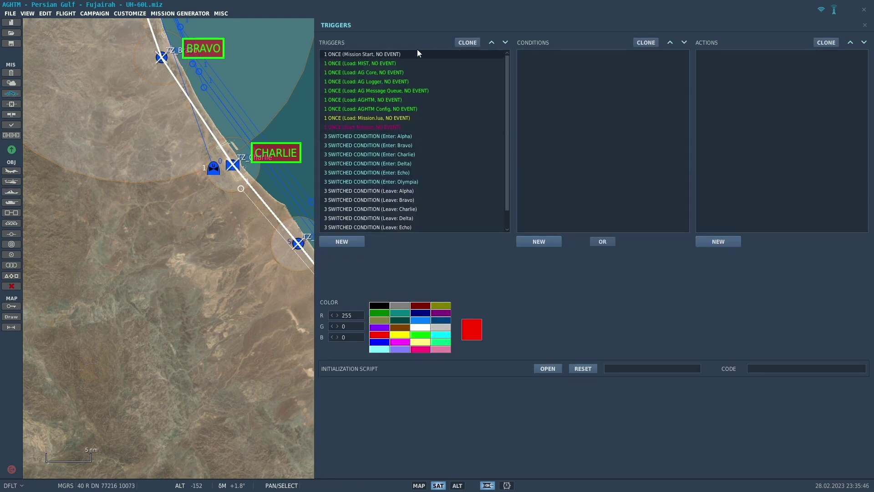
{"action": "left_click_drag", "start_coordinate": [217, 216], "coordinate": [173, 299]}
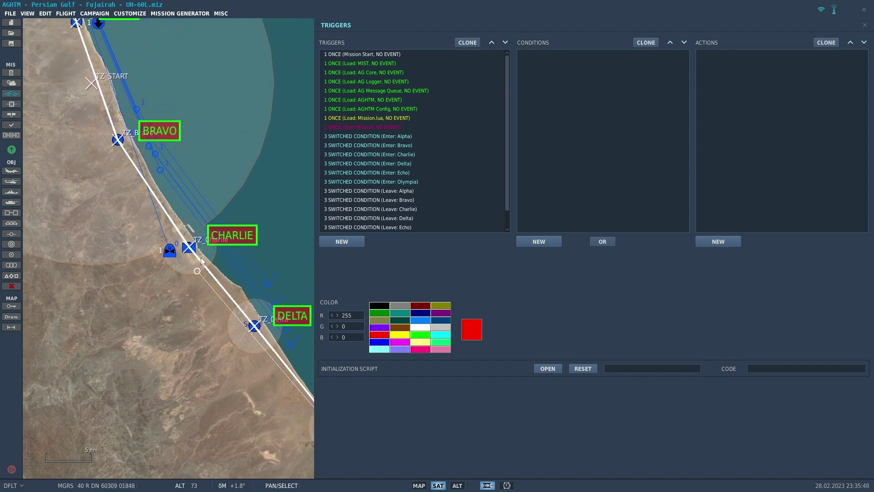
{"action": "left_click", "coordinate": [388, 145]}
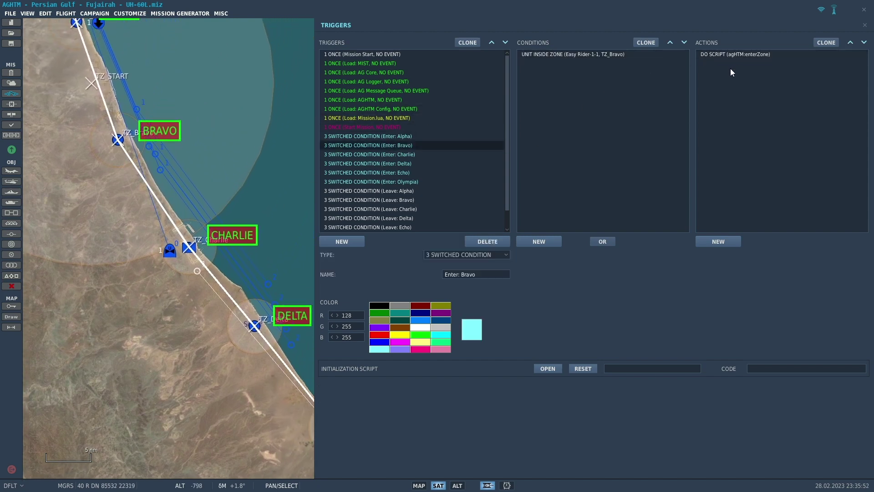
{"action": "left_click", "coordinate": [713, 241]}
{"action": "left_click", "coordinate": [780, 255]}
{"action": "scroll", "coordinate": [777, 289], "scroll_direction": "down", "scroll_amount": 5}
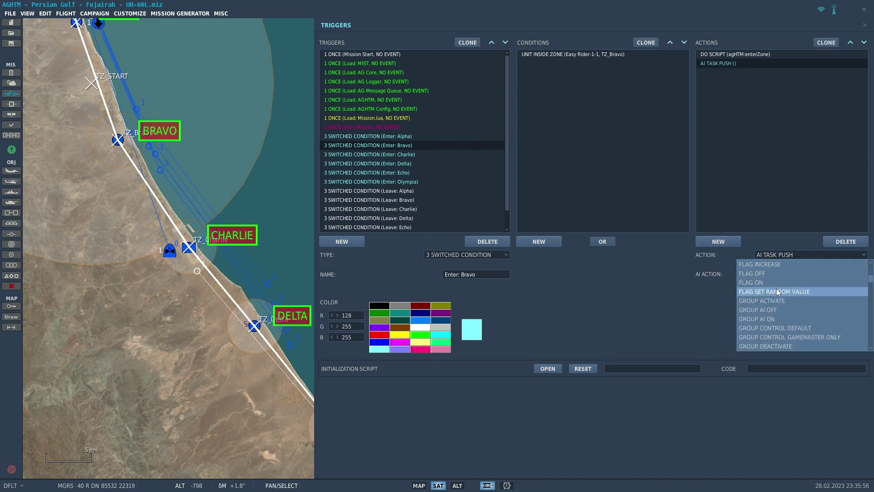
{"action": "left_click", "coordinate": [775, 303]}
{"action": "left_click", "coordinate": [806, 273]}
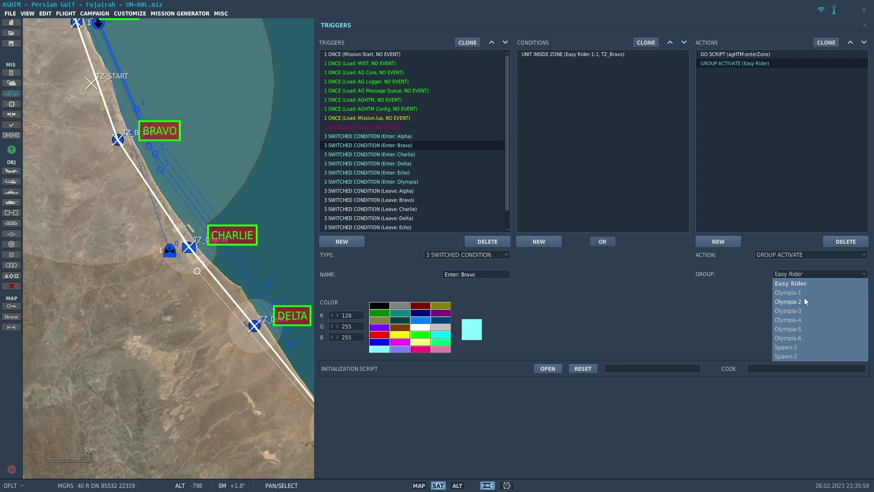
{"action": "left_click", "coordinate": [796, 346]}
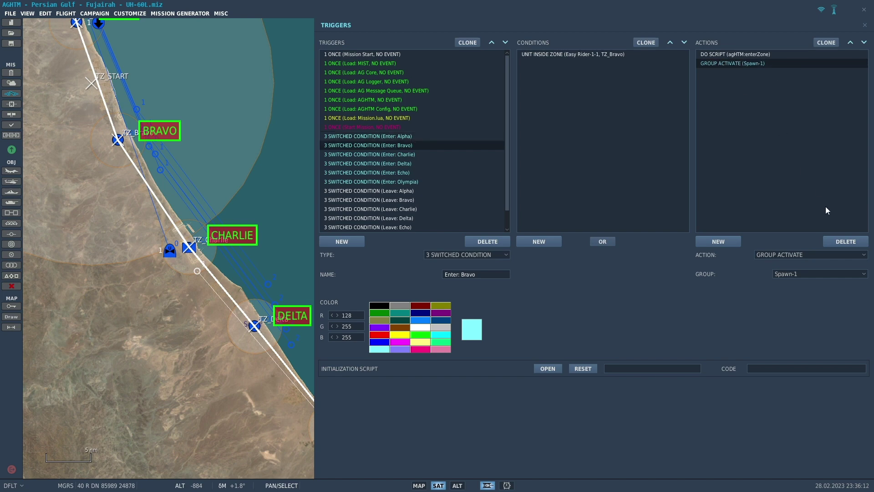
{"action": "left_click", "coordinate": [836, 242]}
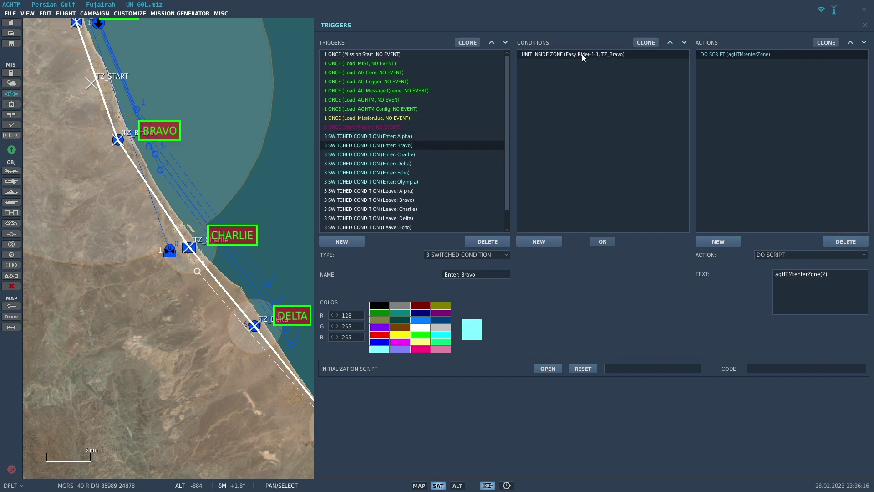
Step: Clone the Enter: Bravo trigger and colour the copy light yellow (255, 255, 128)
{"action": "left_click", "coordinate": [402, 137]}
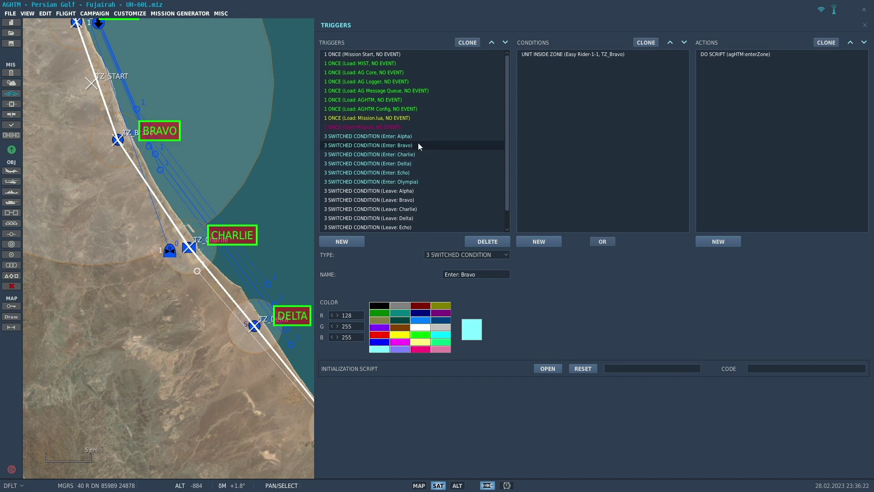
{"action": "left_click", "coordinate": [476, 43]}
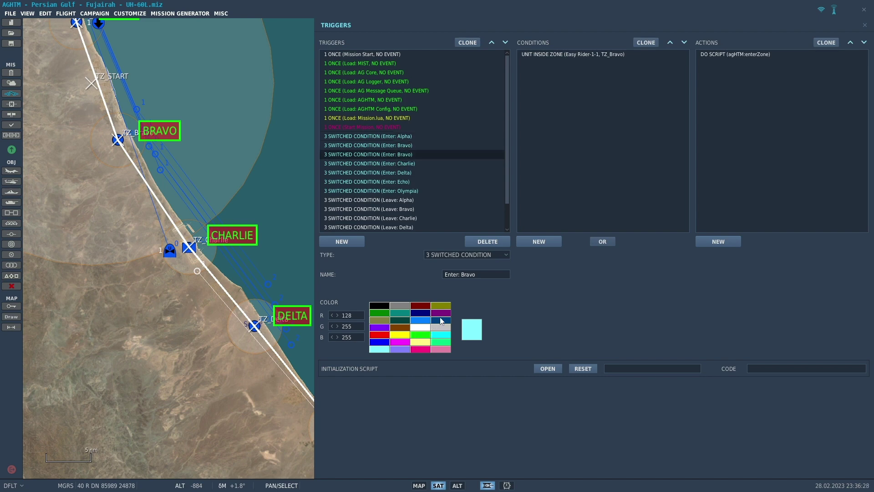
{"action": "left_click", "coordinate": [419, 342]}
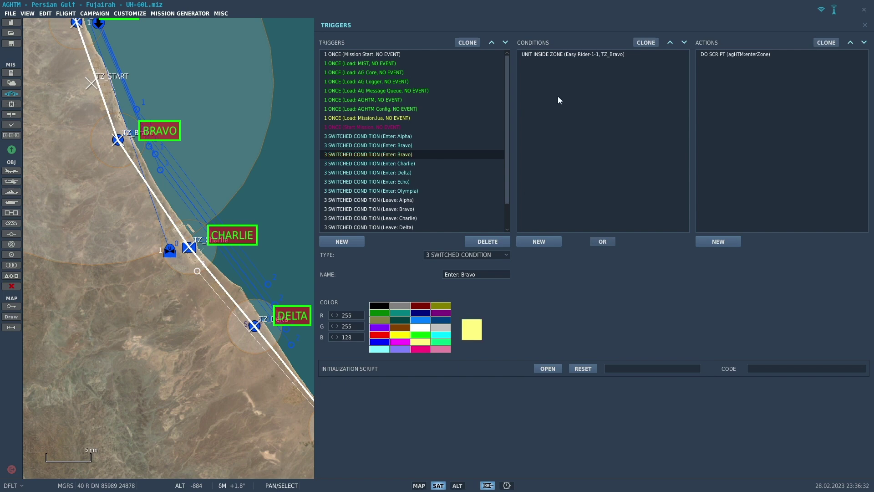
Step: In the cloned Enter: Bravo trigger, replace the script action with GROUP ACTIVATE for Spawn-1 and set the trigger type to 1 ONCE
{"action": "left_click", "coordinate": [567, 55]}
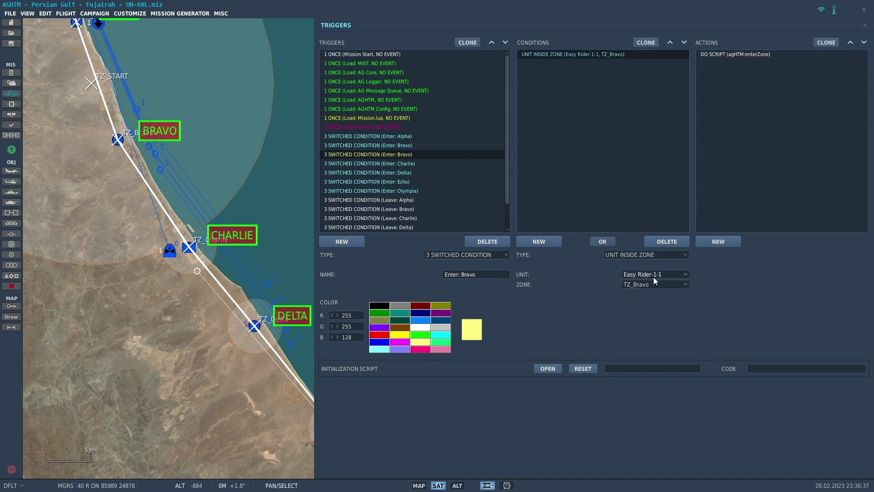
{"action": "left_click", "coordinate": [728, 54]}
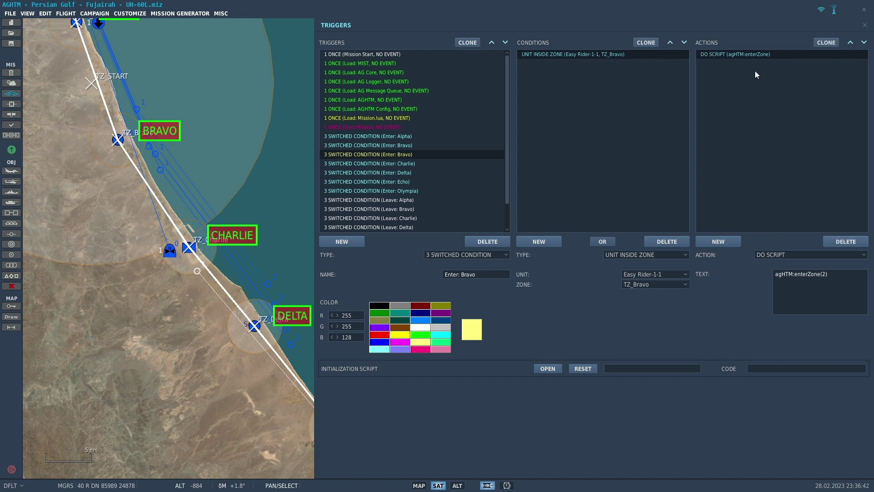
{"action": "left_click", "coordinate": [834, 241]}
{"action": "left_click", "coordinate": [728, 241]}
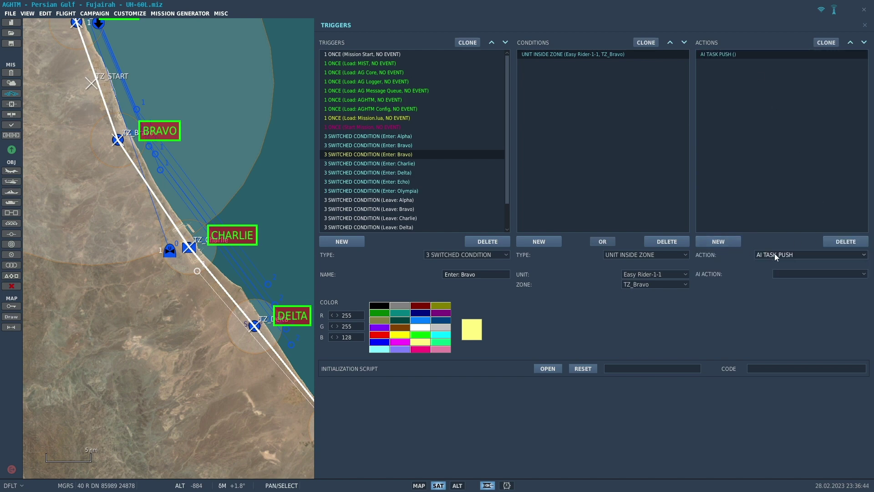
{"action": "left_click", "coordinate": [776, 255]}
{"action": "scroll", "coordinate": [775, 313], "scroll_direction": "down", "scroll_amount": 2}
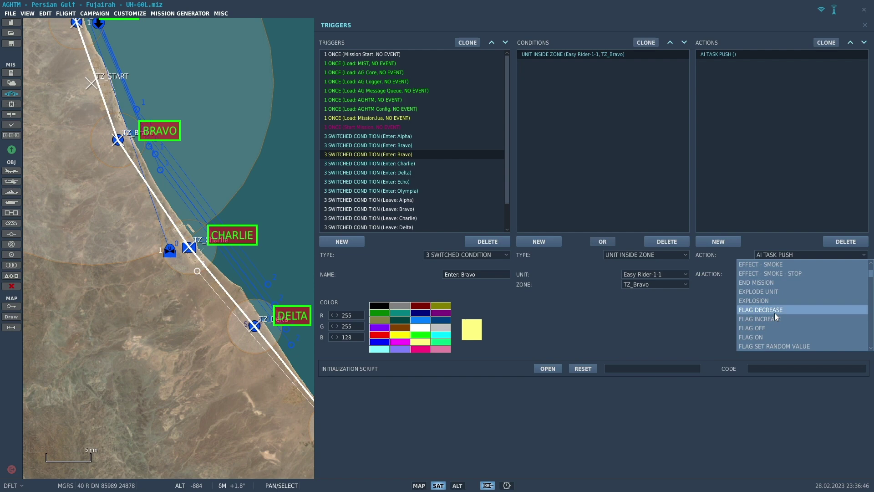
{"action": "scroll", "coordinate": [775, 313], "scroll_direction": "down", "scroll_amount": 1}
{"action": "left_click", "coordinate": [773, 326]}
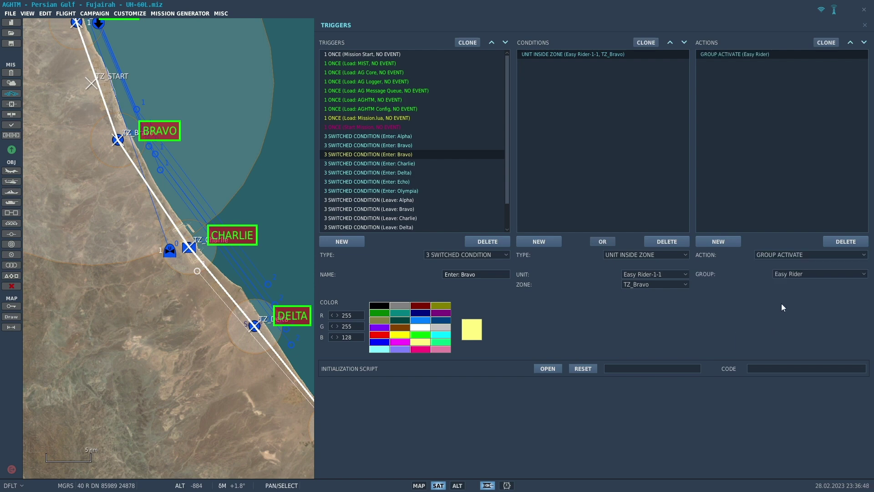
{"action": "left_click", "coordinate": [798, 274]}
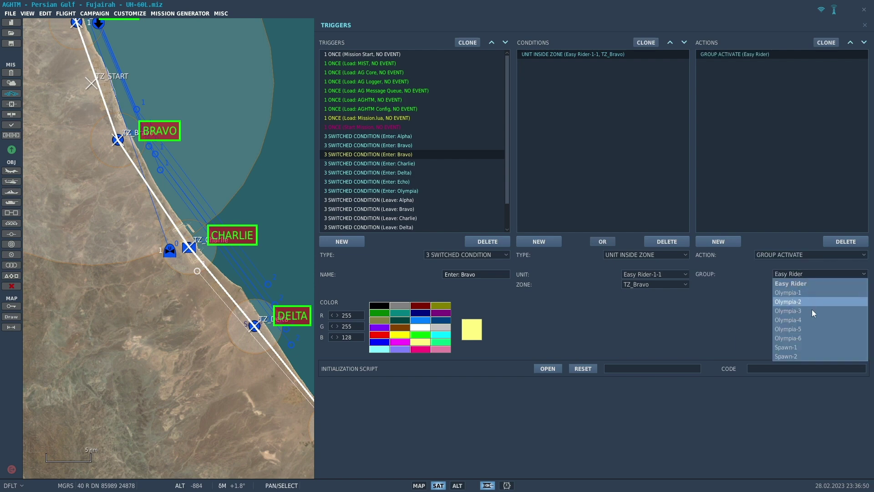
{"action": "left_click", "coordinate": [804, 347]}
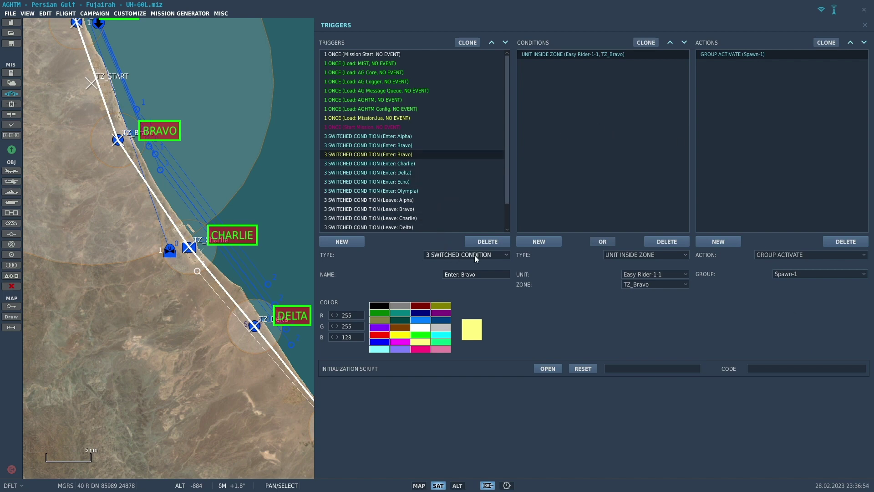
{"action": "left_click", "coordinate": [506, 256]}
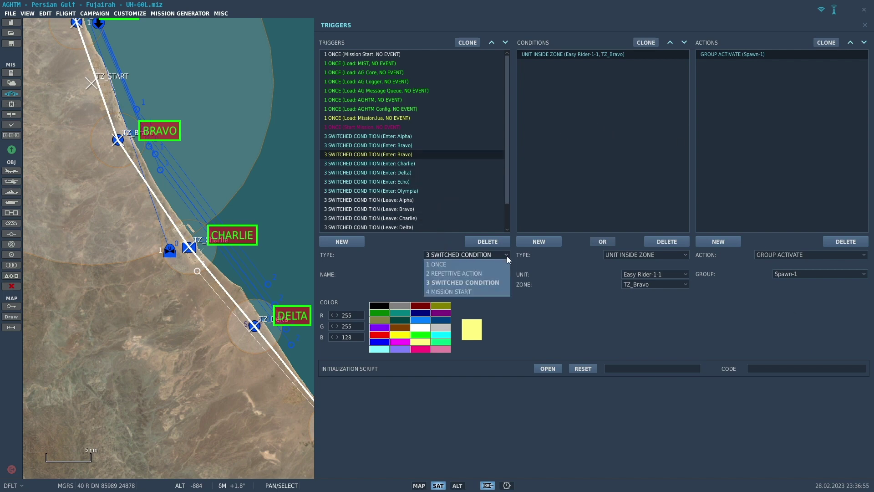
{"action": "left_click", "coordinate": [476, 262]}
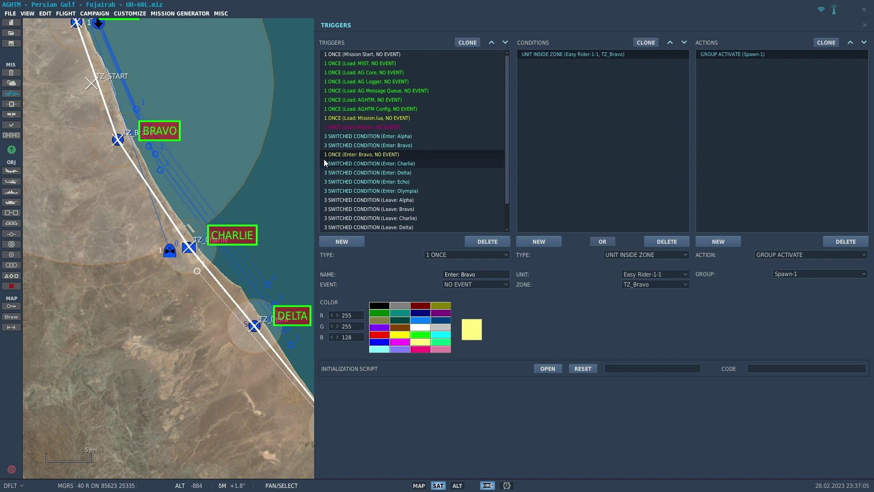
Step: Clone the Enter: Delta trigger and set the copy's type to 1 ONCE
{"action": "mouse_move", "coordinate": [269, 241]}
{"action": "left_mouse_down"}
{"action": "mouse_move", "coordinate": [206, 161]}
{"action": "mouse_move", "coordinate": [181, 160]}
{"action": "left_mouse_up"}
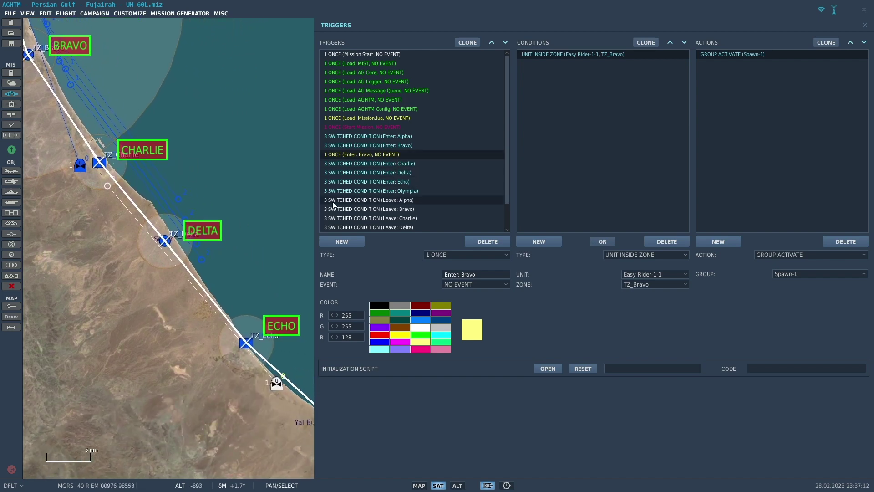
{"action": "left_click", "coordinate": [407, 173]}
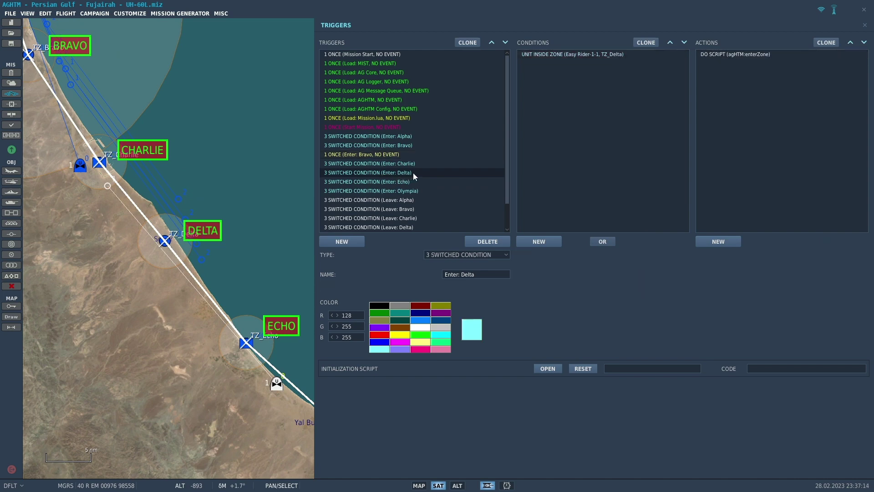
{"action": "left_click", "coordinate": [469, 43]}
{"action": "left_click", "coordinate": [454, 255]}
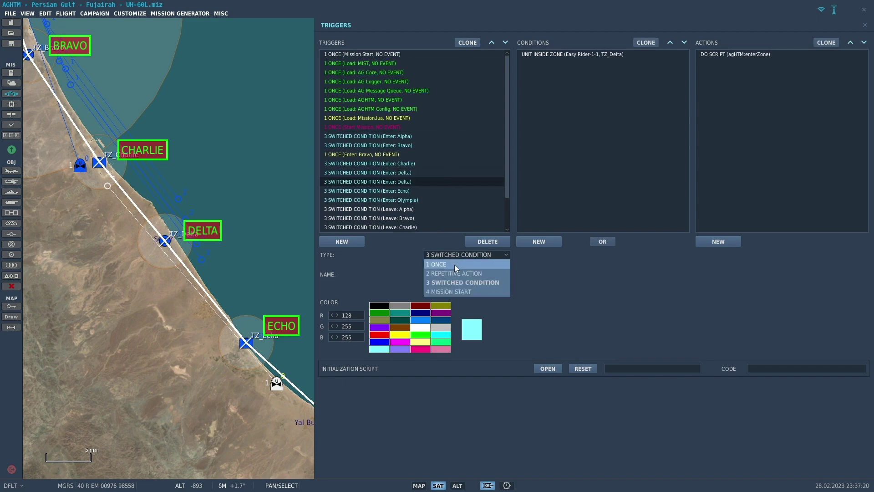
{"action": "left_click", "coordinate": [455, 264]}
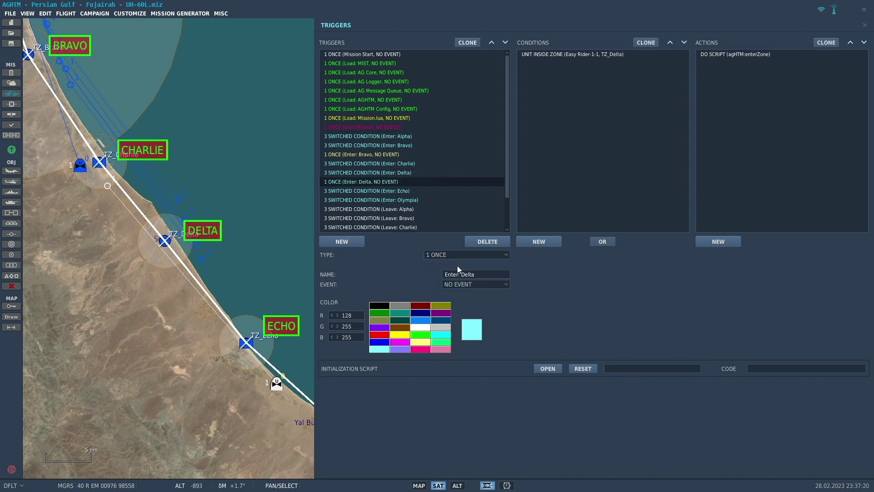
Step: Replace the cloned Enter: Delta trigger's script action with GROUP ACTIVATE for Spawn-2, and close the trigger list
{"action": "left_click", "coordinate": [589, 53]}
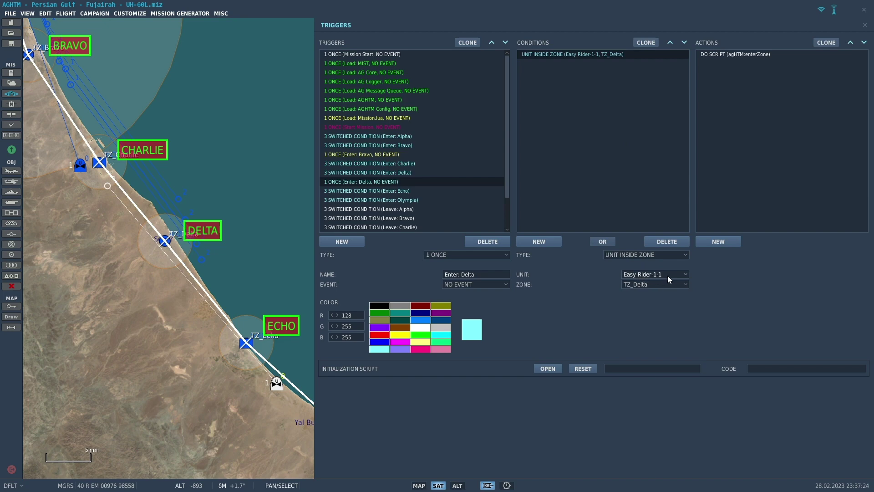
{"action": "left_click", "coordinate": [729, 55]}
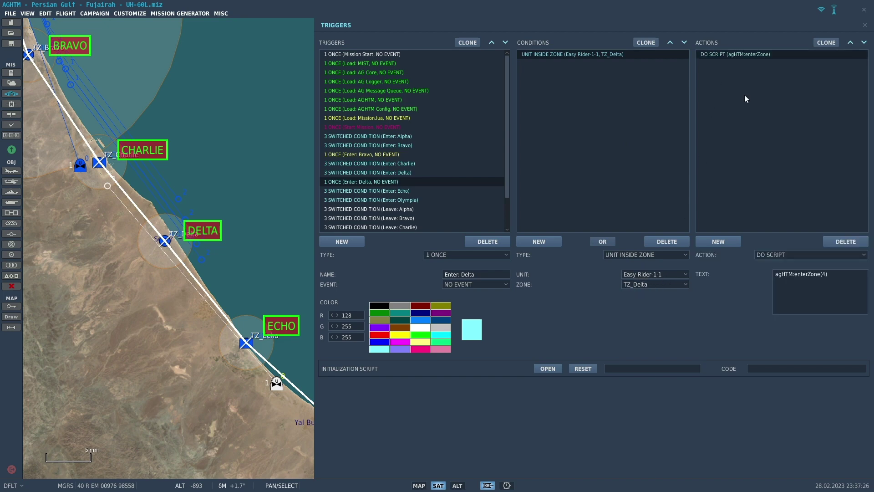
{"action": "left_click", "coordinate": [835, 238]}
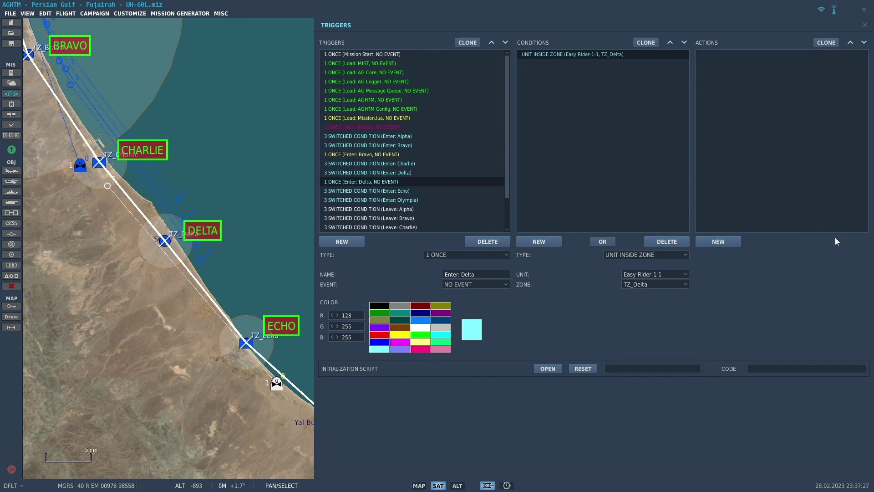
{"action": "left_click", "coordinate": [722, 241]}
{"action": "left_click", "coordinate": [777, 253]}
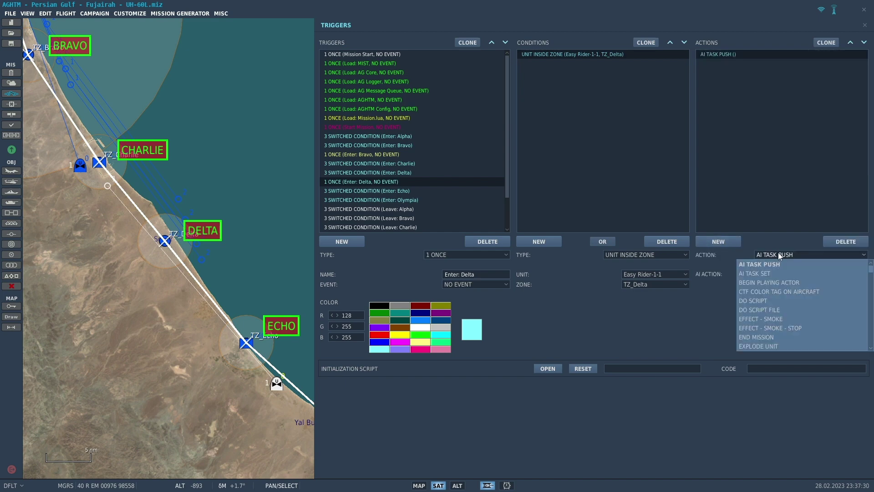
{"action": "scroll", "coordinate": [795, 310], "scroll_direction": "down", "scroll_amount": 4}
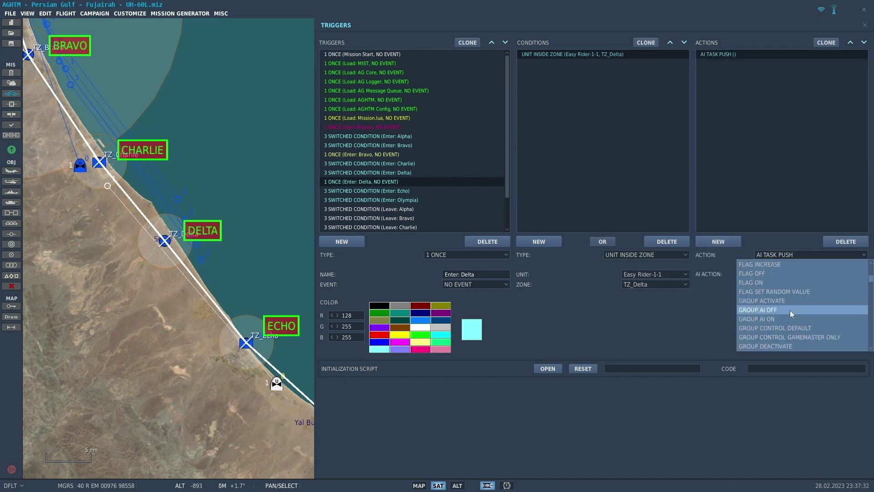
{"action": "left_click", "coordinate": [783, 301]}
{"action": "left_click", "coordinate": [794, 273]}
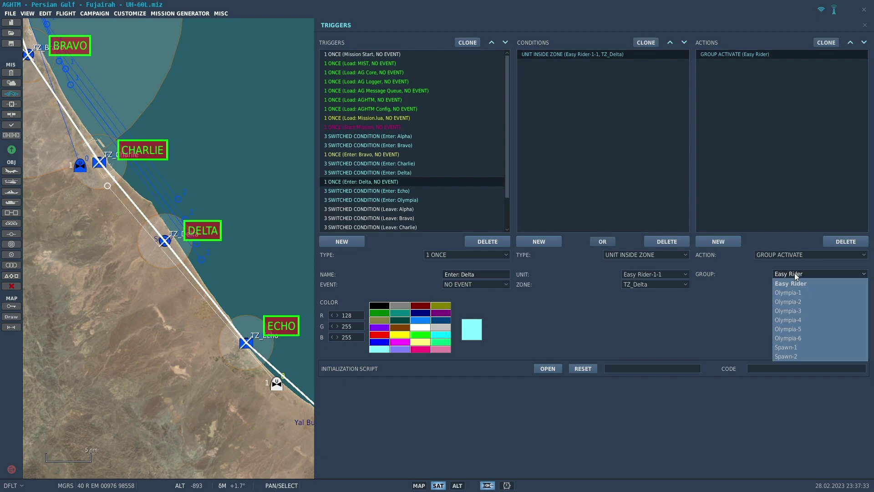
{"action": "left_click", "coordinate": [787, 356]}
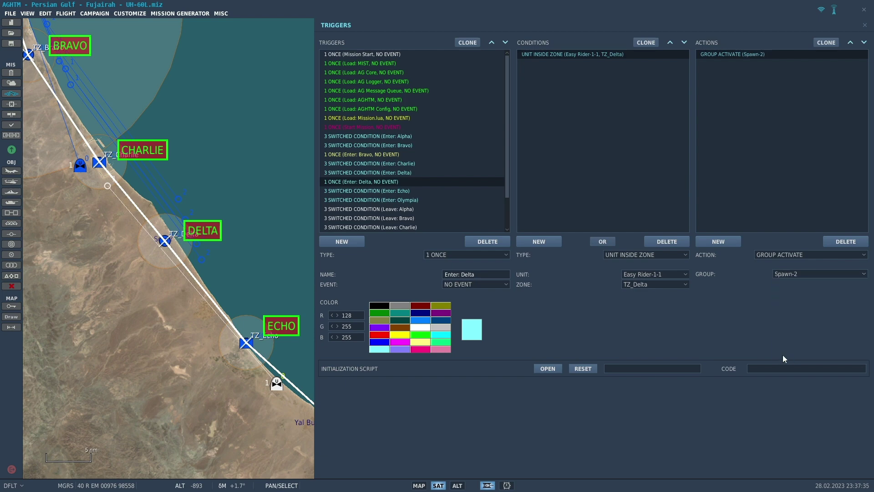
{"action": "left_click", "coordinate": [288, 273]}
Step: Look over the whole route from START to OLYMPIA and check where the Spawn-1 and Spawn-2 groups sit along it
{"action": "scroll", "coordinate": [289, 270], "scroll_direction": "down", "scroll_amount": 2}
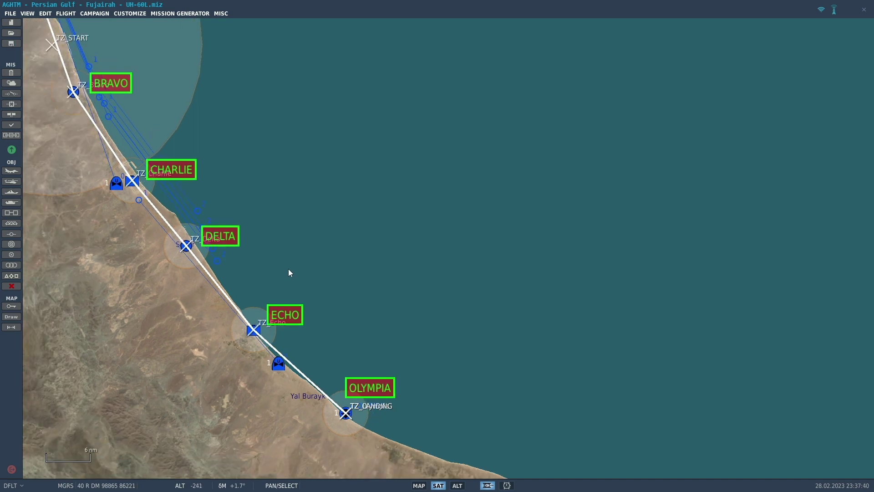
{"action": "left_click_drag", "start_coordinate": [286, 267], "coordinate": [472, 285]}
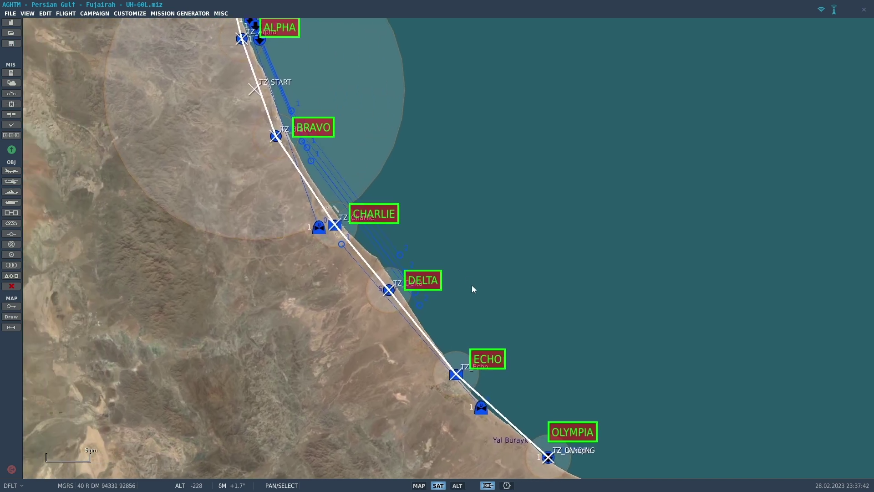
{"action": "scroll", "coordinate": [472, 285], "scroll_direction": "down", "scroll_amount": 1}
{"action": "scroll", "coordinate": [472, 287], "scroll_direction": "down", "scroll_amount": 2}
{"action": "left_click_drag", "start_coordinate": [472, 265], "coordinate": [480, 295]}
{"action": "scroll", "coordinate": [460, 302], "scroll_direction": "up", "scroll_amount": 1}
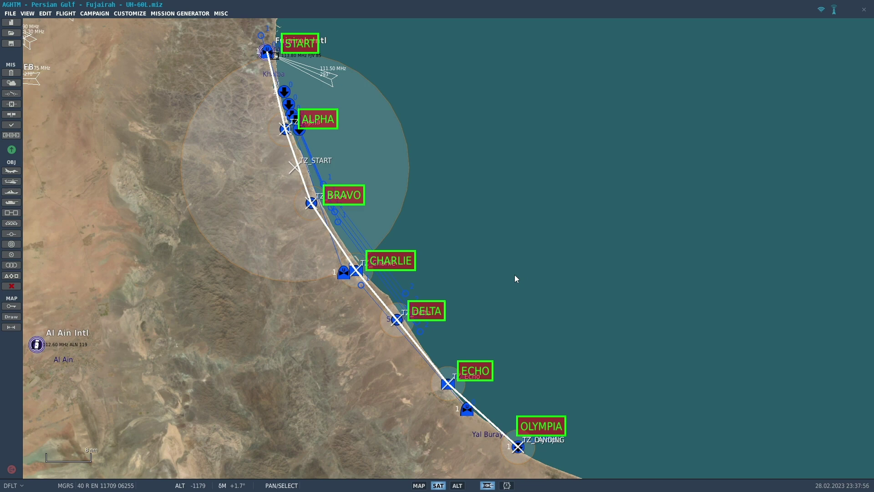
{"action": "left_click", "coordinate": [345, 273]}
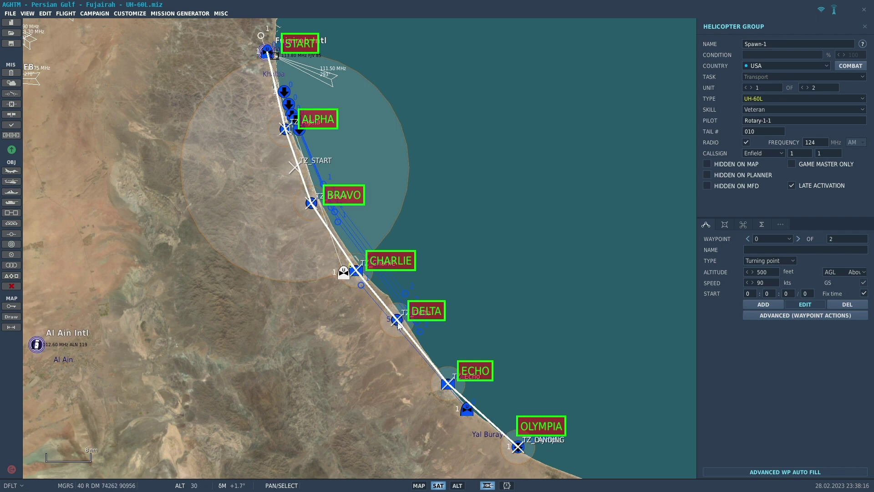
{"action": "left_click", "coordinate": [467, 412]}
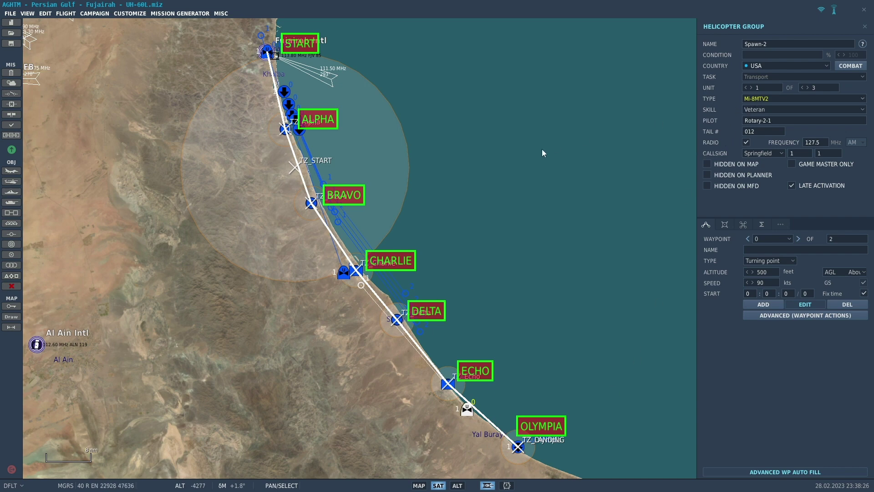
{"action": "left_click", "coordinate": [519, 199]}
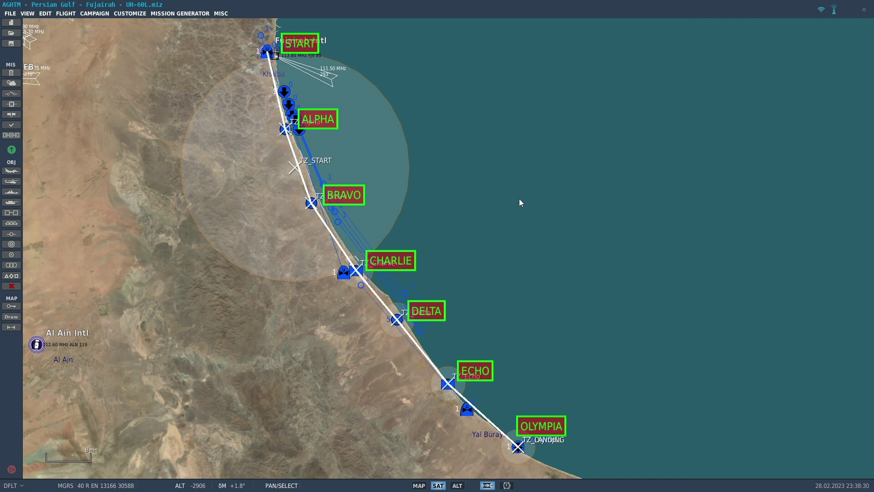